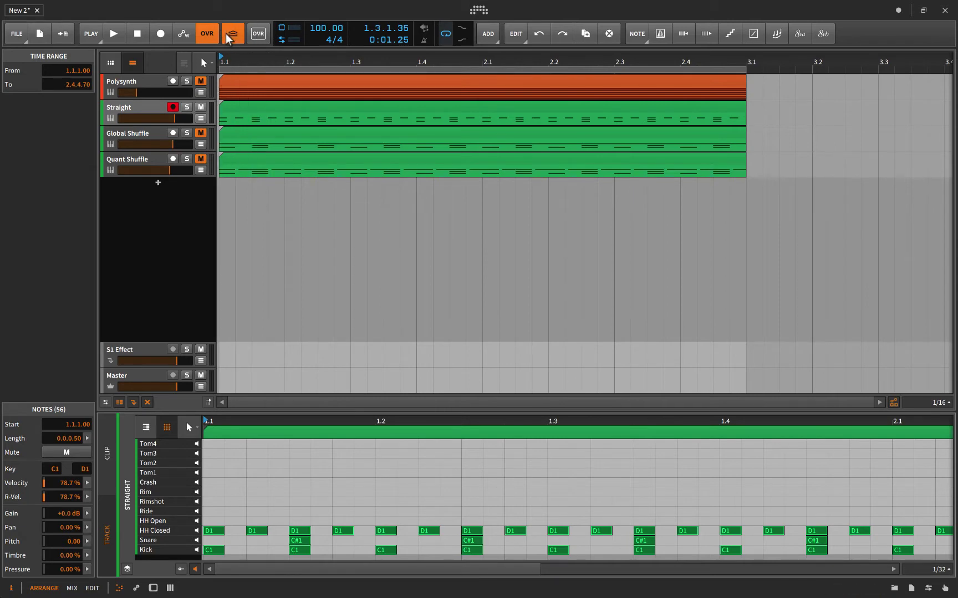
Enlarge the note editor for the Straight track's clip and shorten the clip to one bar, ending at 2.1
click(242, 108)
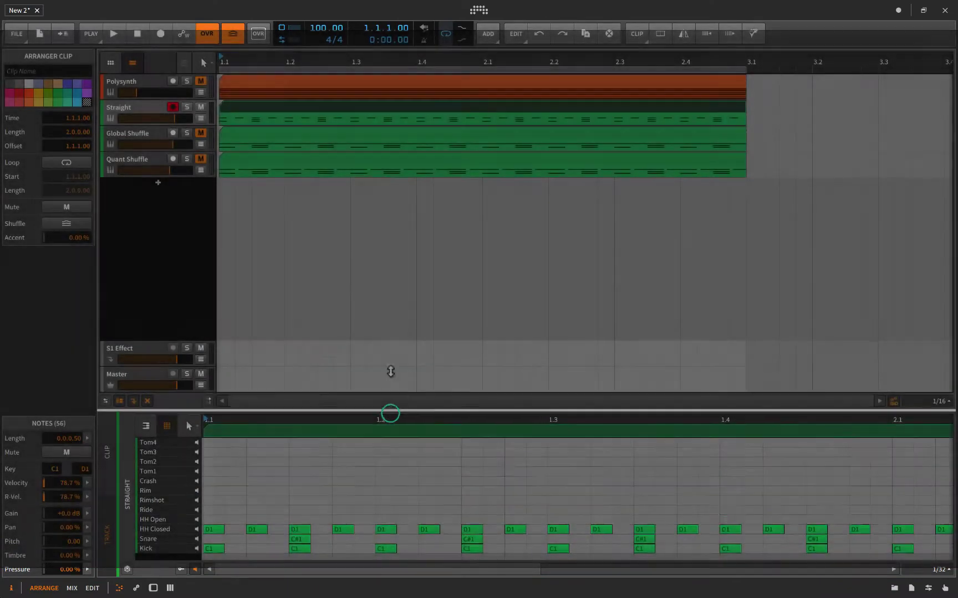
drag(390, 411, 359, 237)
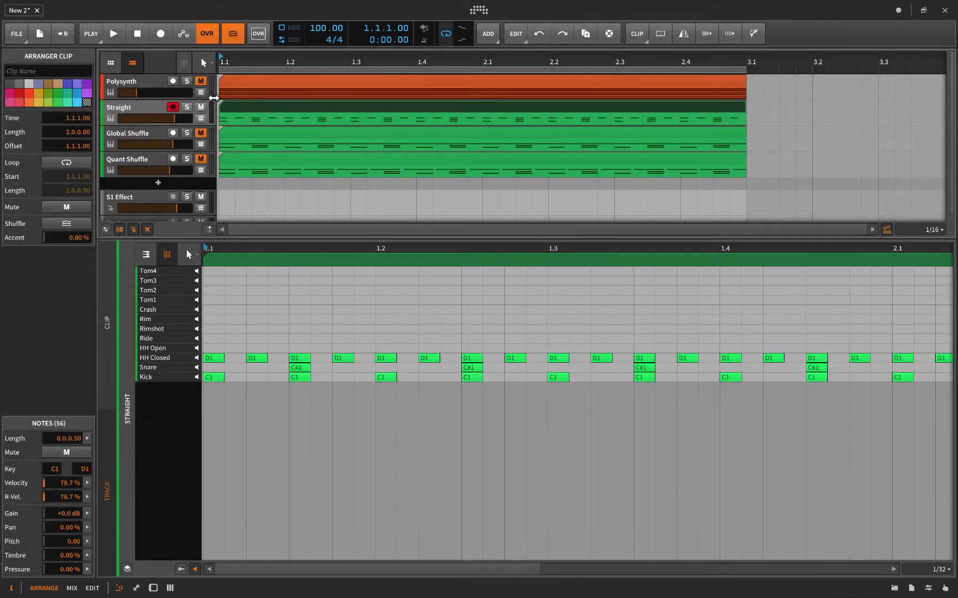
click(252, 110)
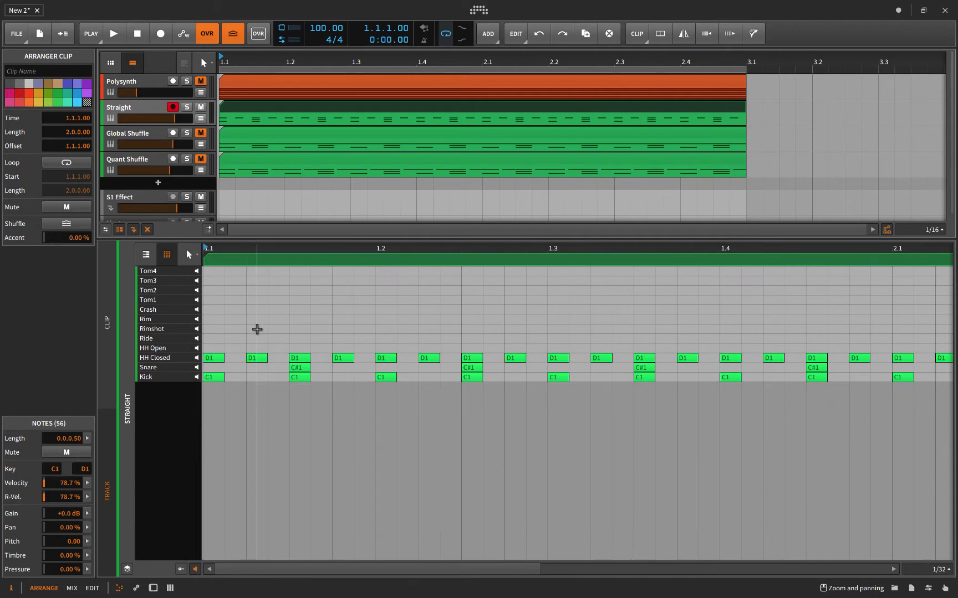
scroll(257, 329, down, 4)
scroll(257, 329, up, 3)
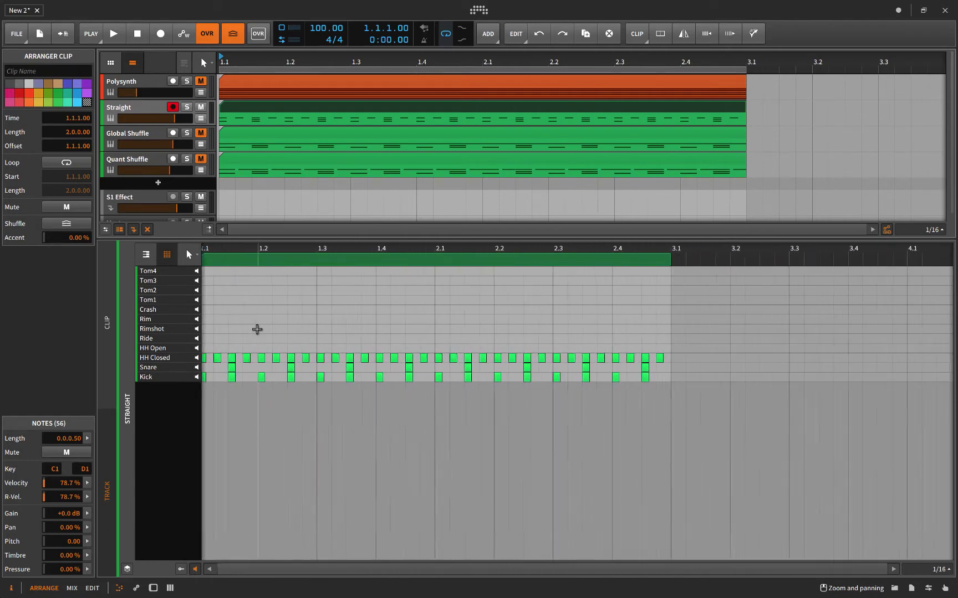
scroll(232, 352, up, 2)
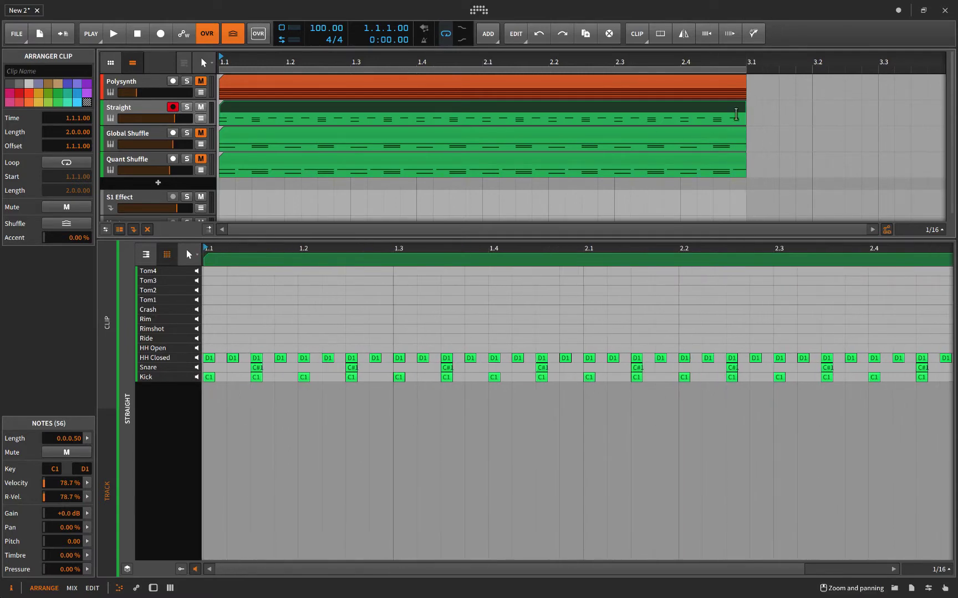
drag(743, 106, 468, 118)
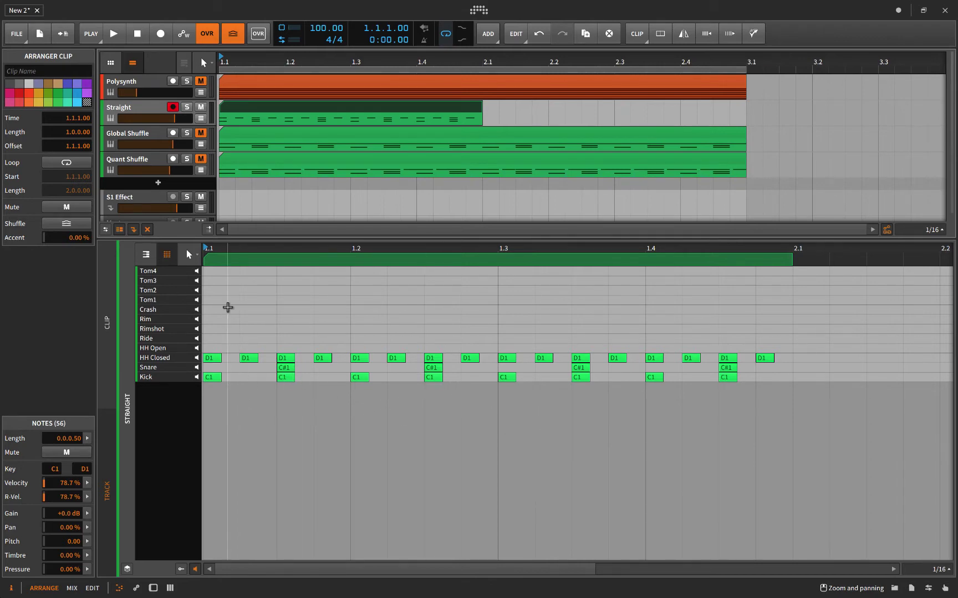
Play back the shortened Straight clip and set the arranger loop range to match its one-bar length
key(space)
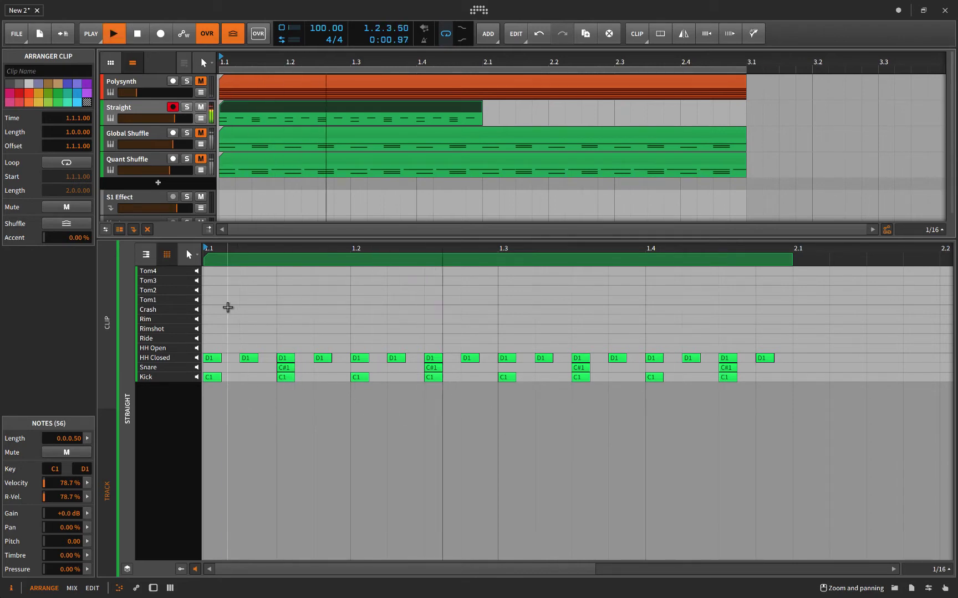
key(space)
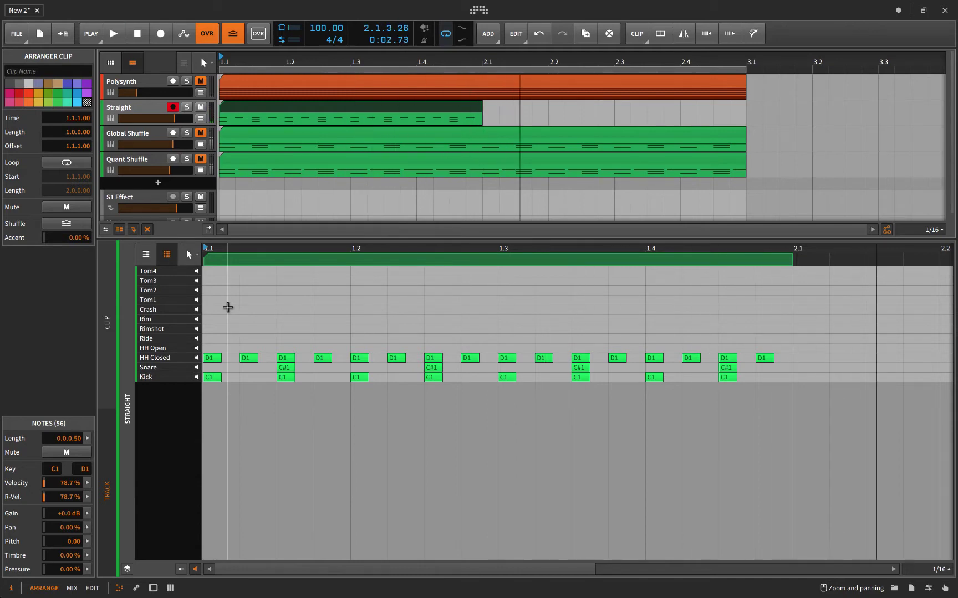
click(339, 109)
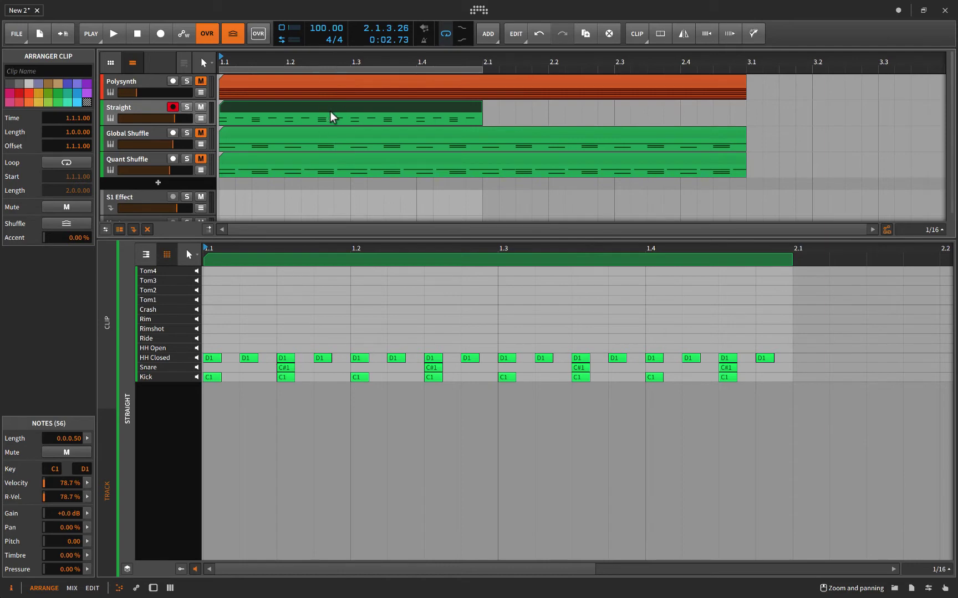
click(332, 110)
Inspect the Global Shuffle clip's notes, then return to the Straight clip and play it
click(343, 134)
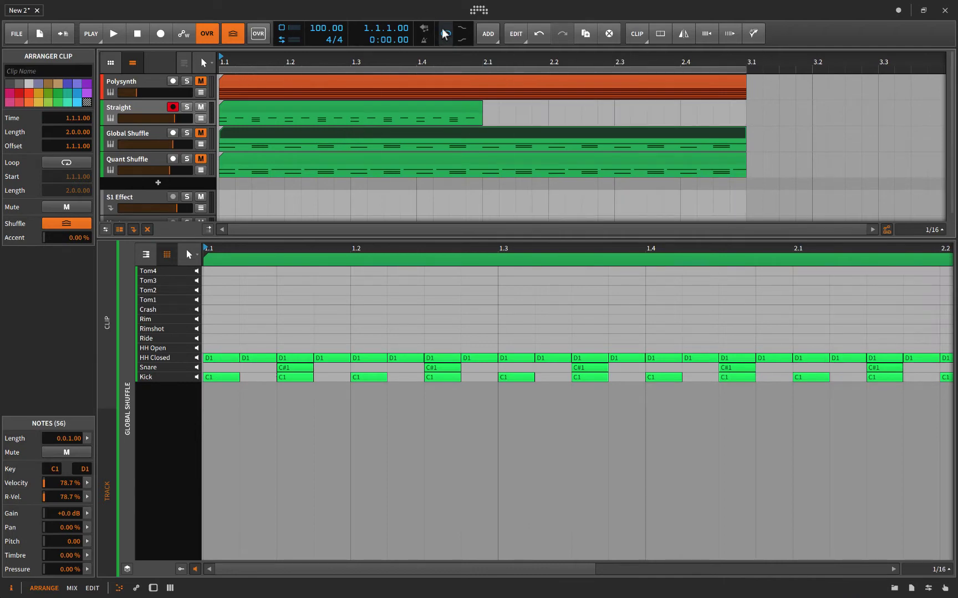
click(398, 105)
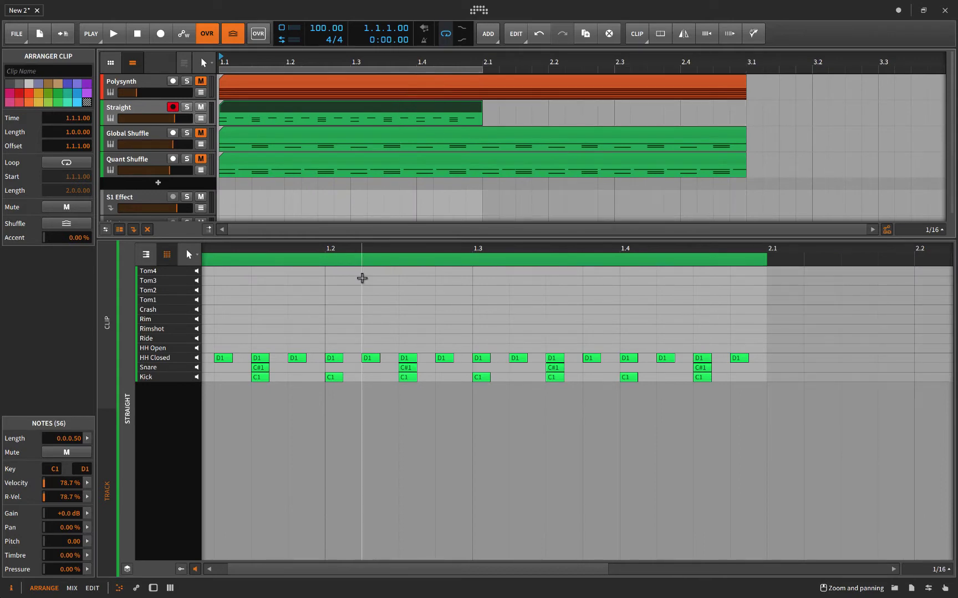
key(space)
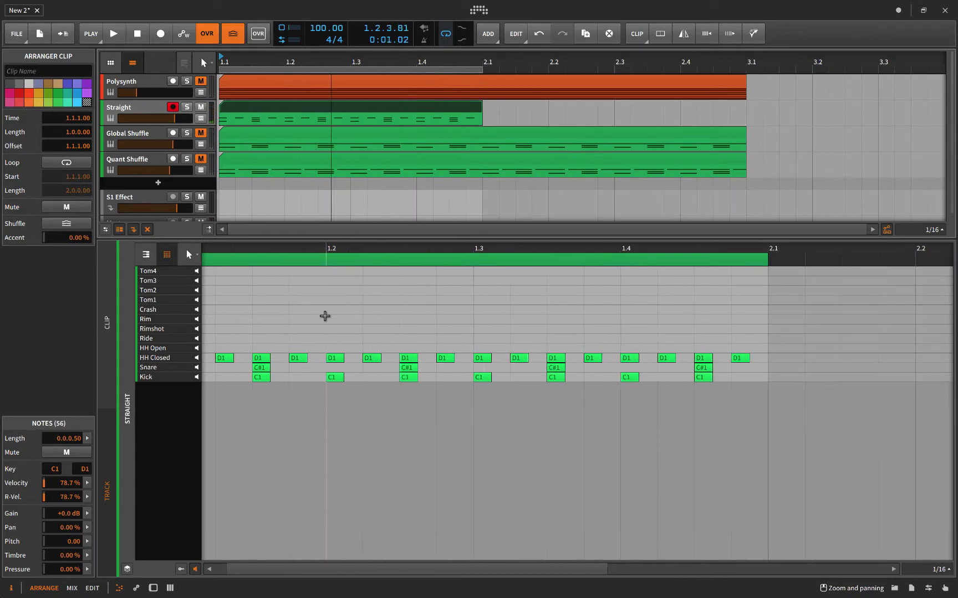
scroll(325, 317, left, 2)
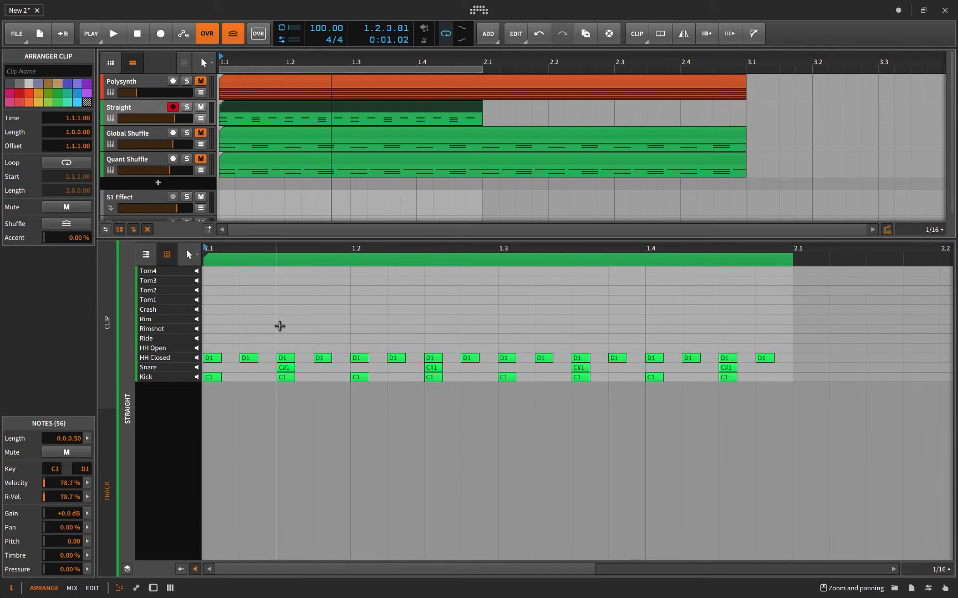
Quantize all notes in the Straight clip with the groove active, then undo and redo it to compare the positions
key(ctrl+a)
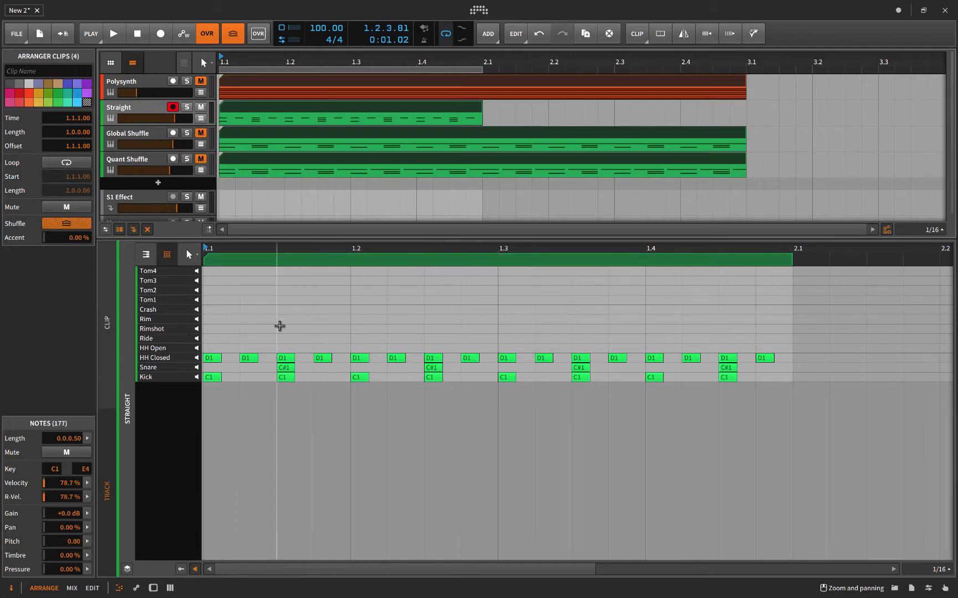
click(279, 304)
key(ctrl+a)
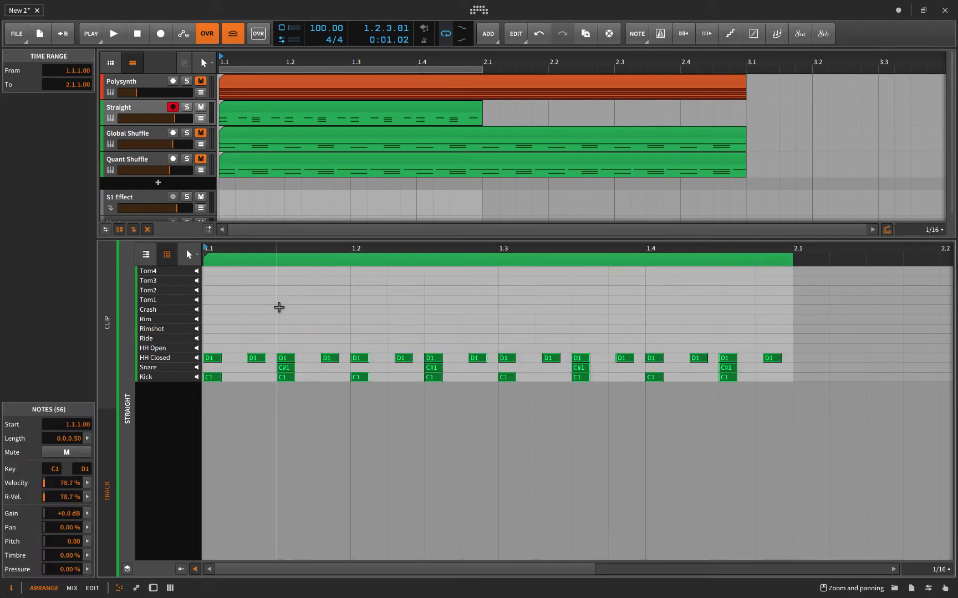
key(ctrl+z)
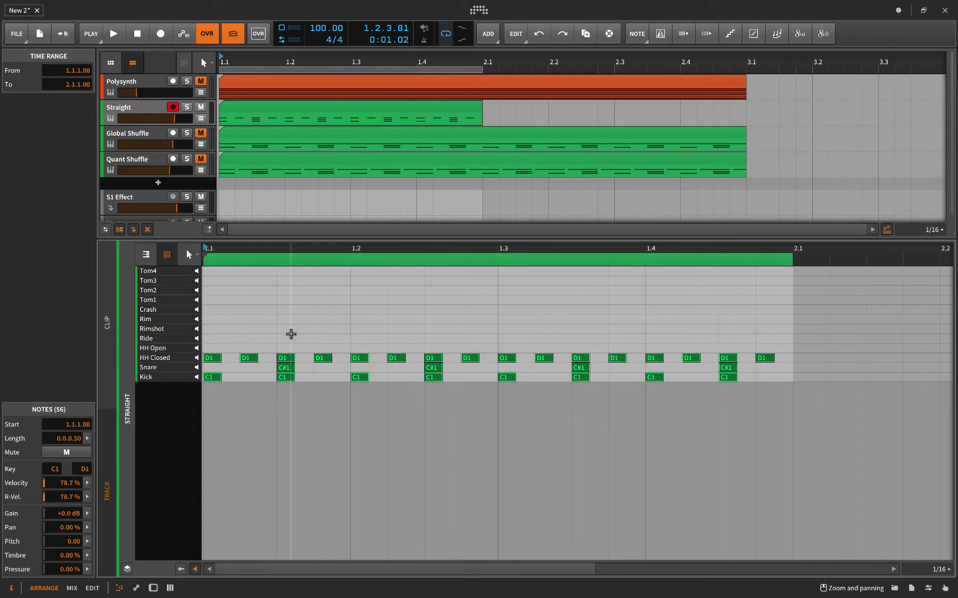
key(ctrl+shift+z)
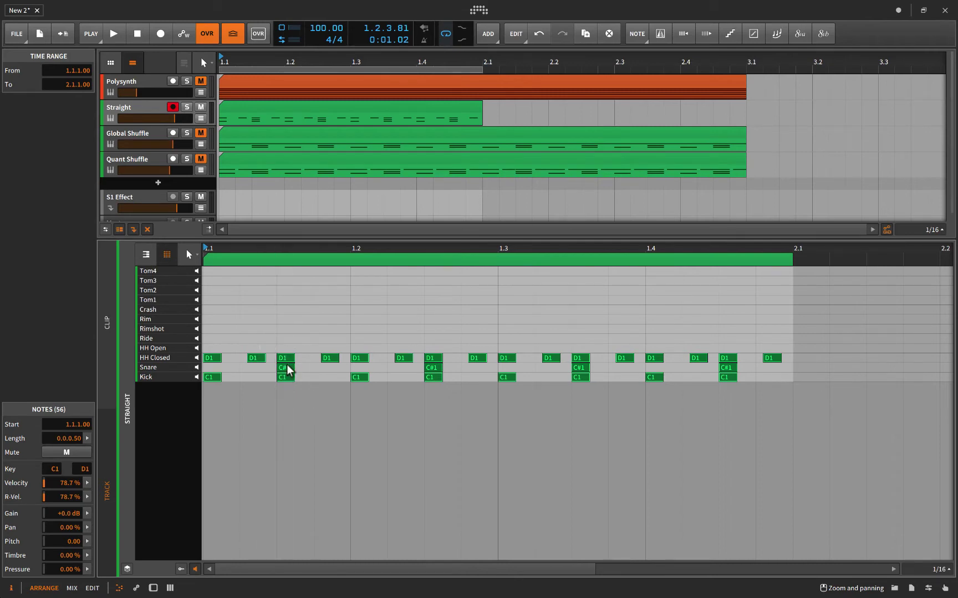
Play the quantized pattern on the Straight track, then undo the quantization
key(space)
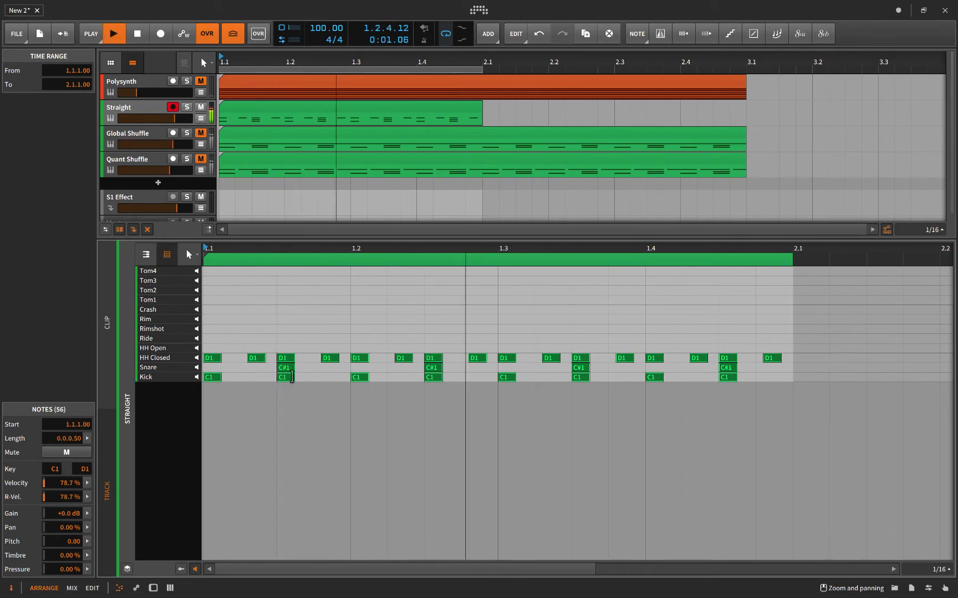
key(space)
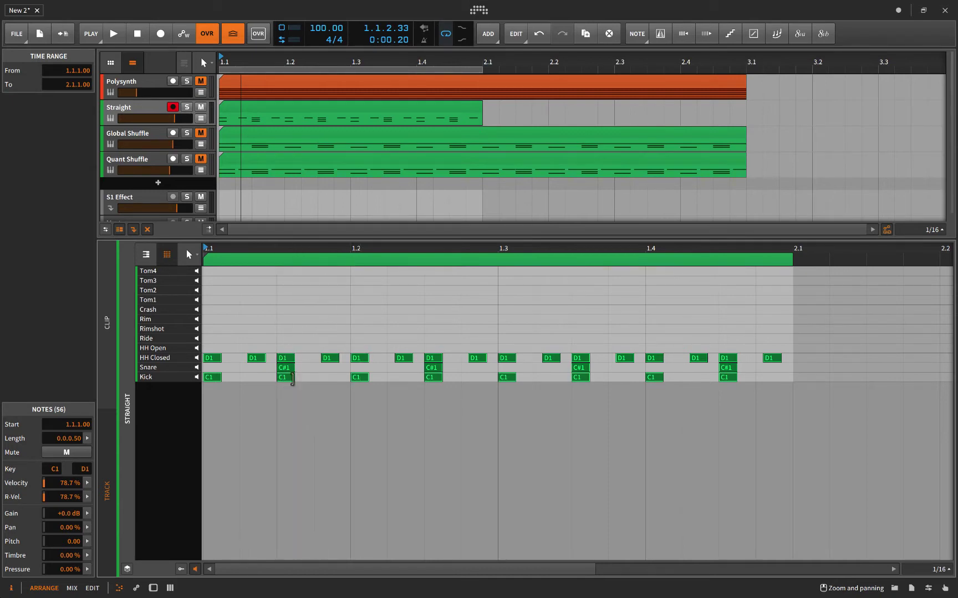
key(ctrl+z)
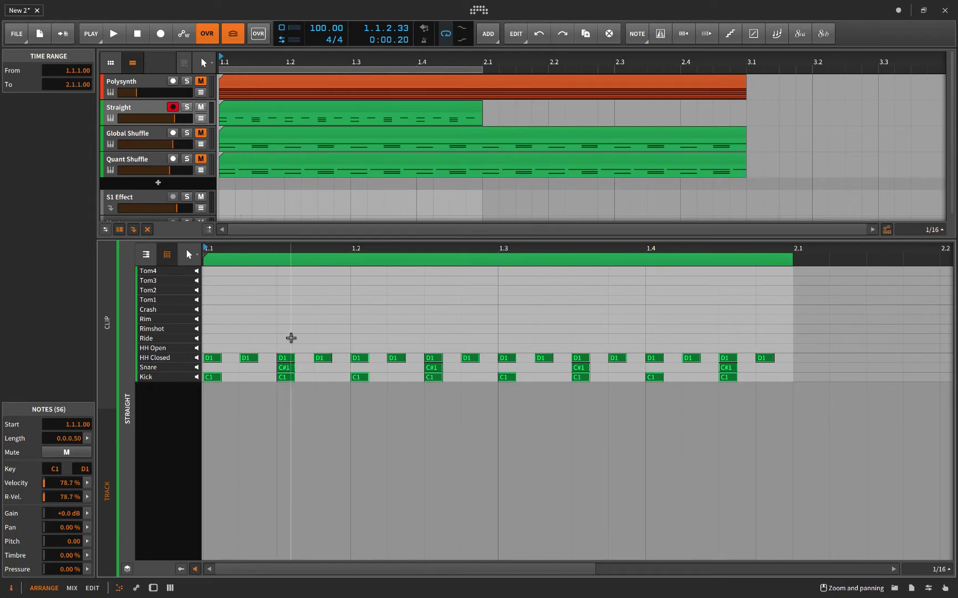
Reduce the note editor's height and show the playback groove settings, switching Enable Groove off and on again
drag(290, 240, 326, 403)
click(230, 34)
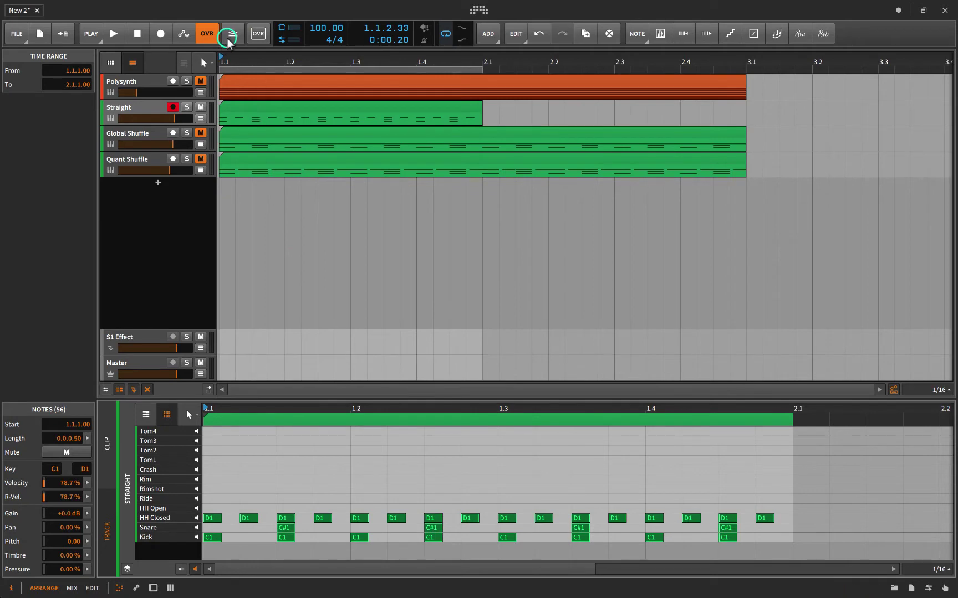
click(92, 34)
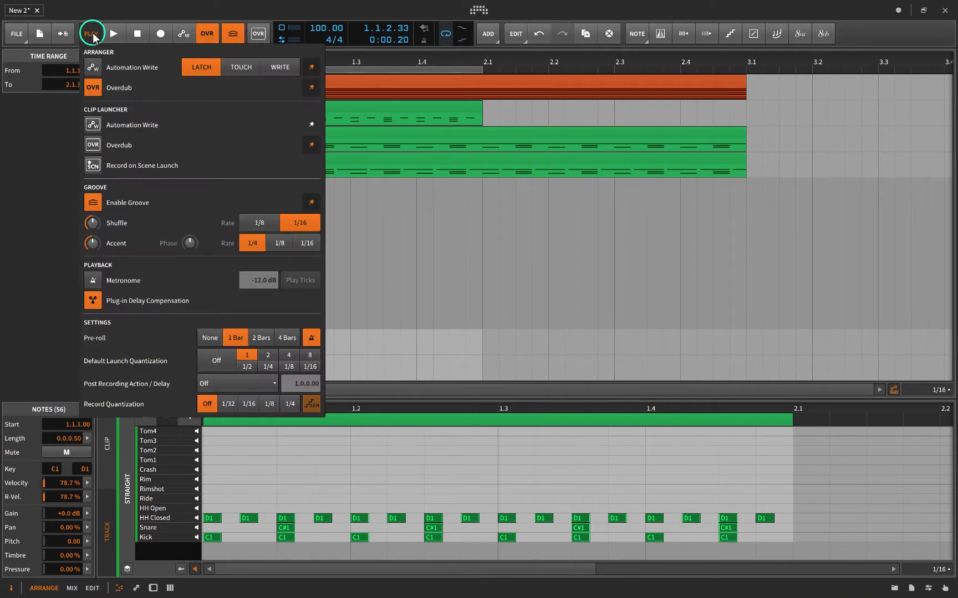
click(95, 203)
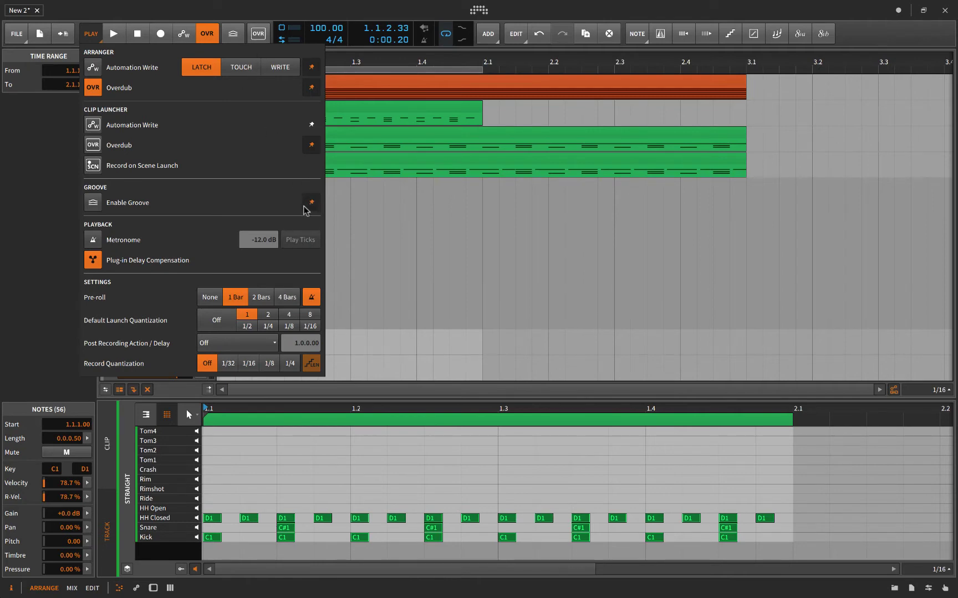
click(94, 203)
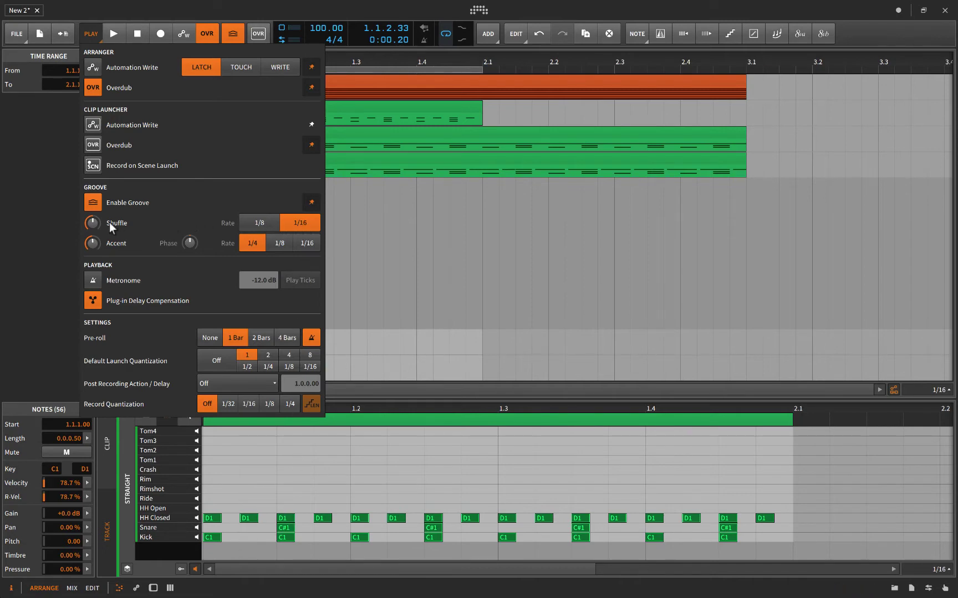
Try the global groove's Shuffle amount at maximum and at its reset value, then readjust it and close the settings
drag(92, 223, 93, 166)
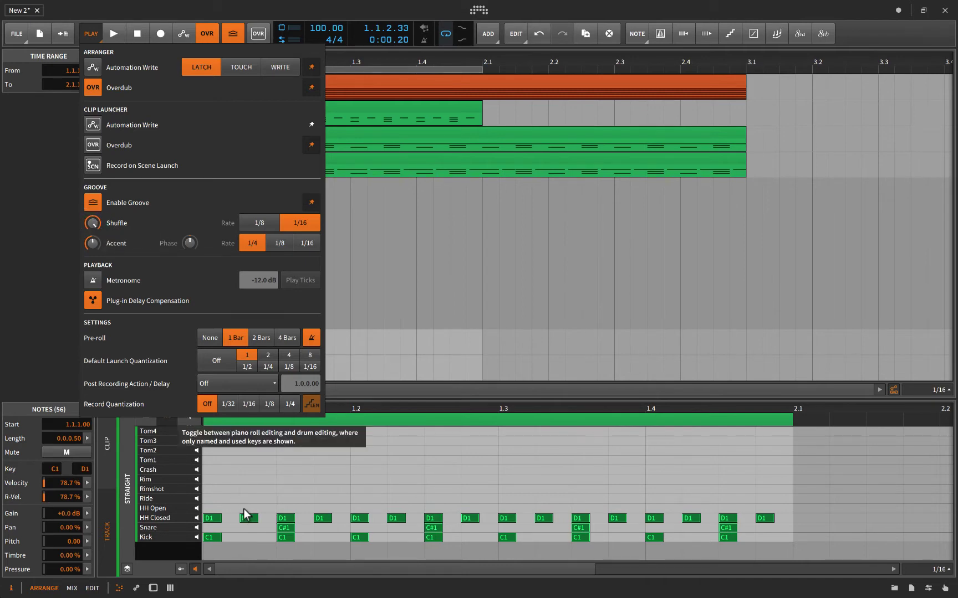
double_click(92, 223)
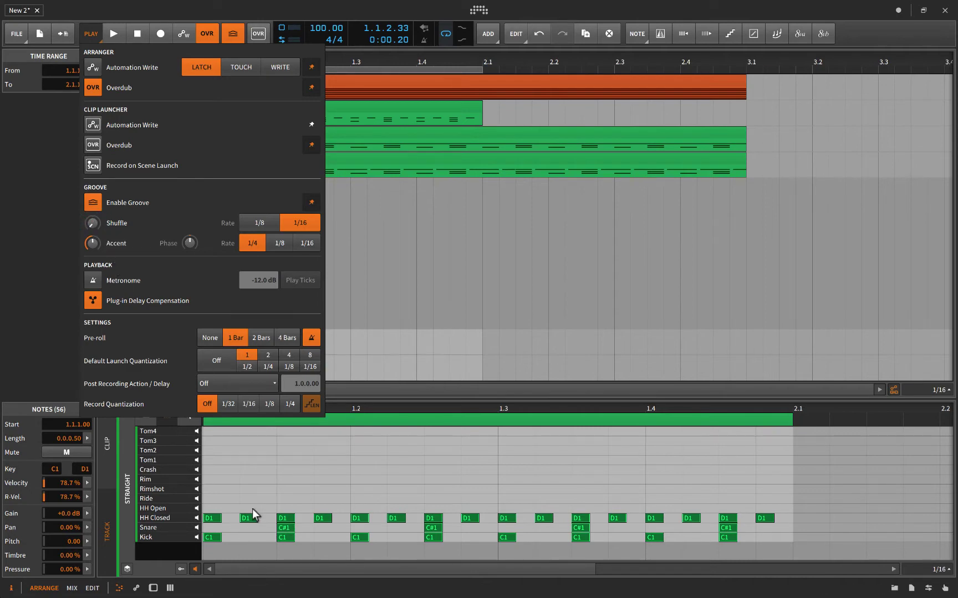
drag(94, 224, 95, 227)
click(92, 33)
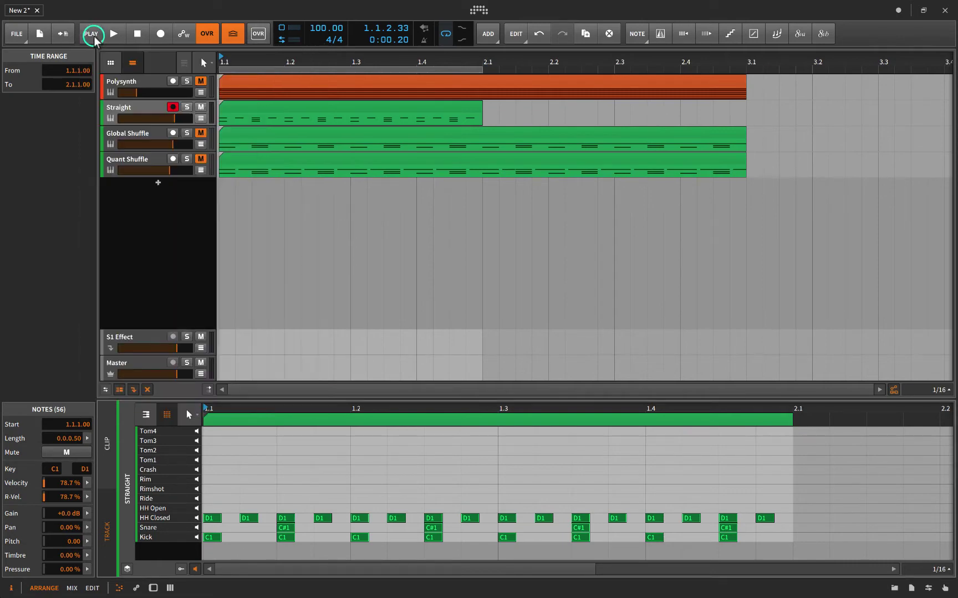
Switch on Shuffle for the Straight clip, play it back, then switch the clip's Shuffle off again
click(246, 108)
click(66, 224)
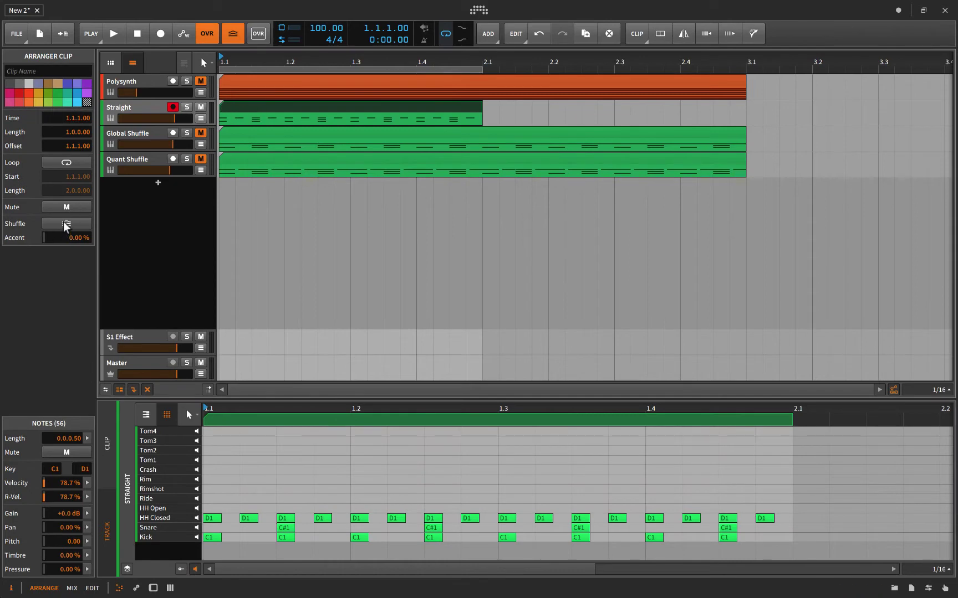
click(66, 224)
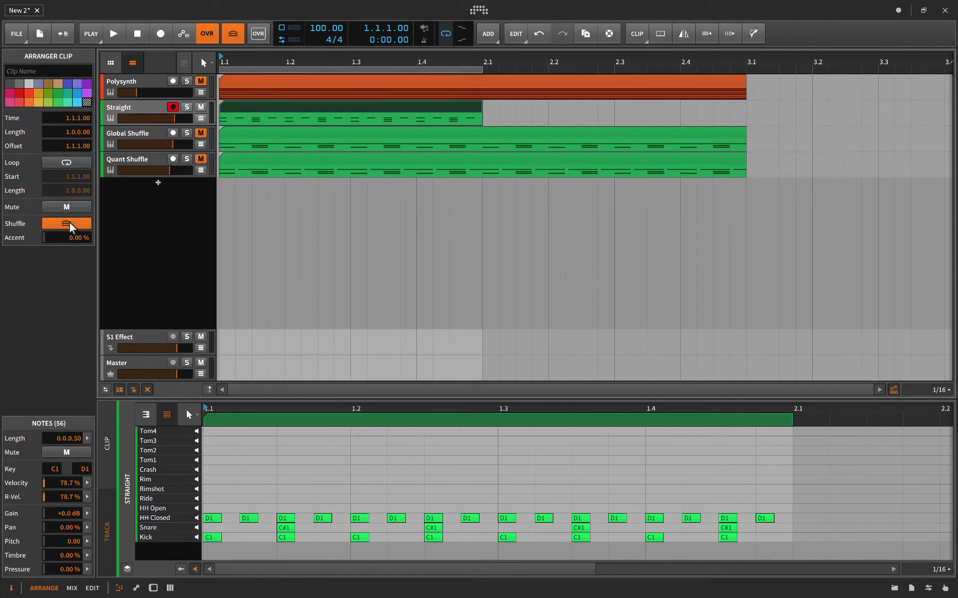
key(space)
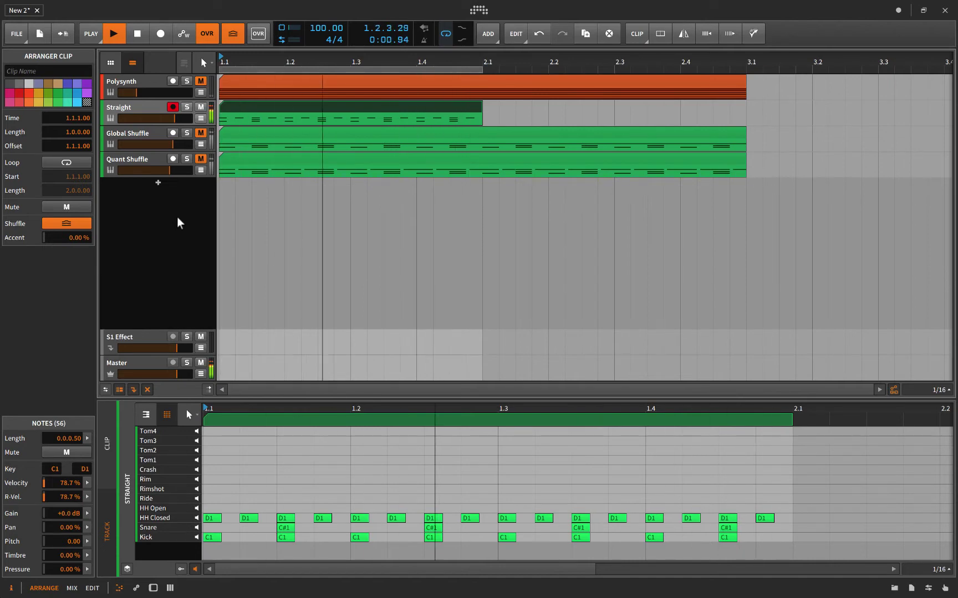
key(space)
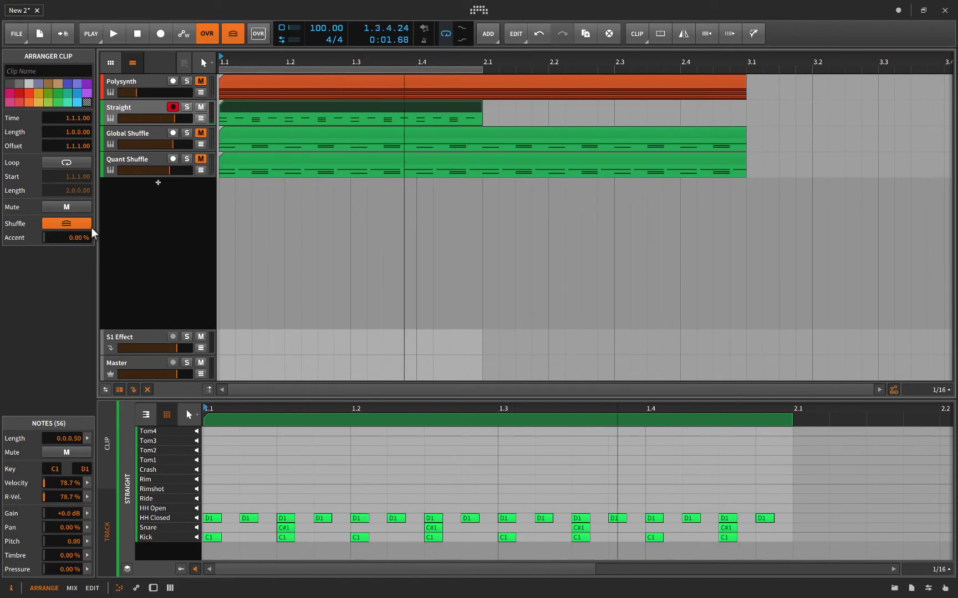
click(63, 225)
Select and quantize all of the Straight clip's notes with its clip Shuffle off, play them back, then undo the quantization
click(246, 454)
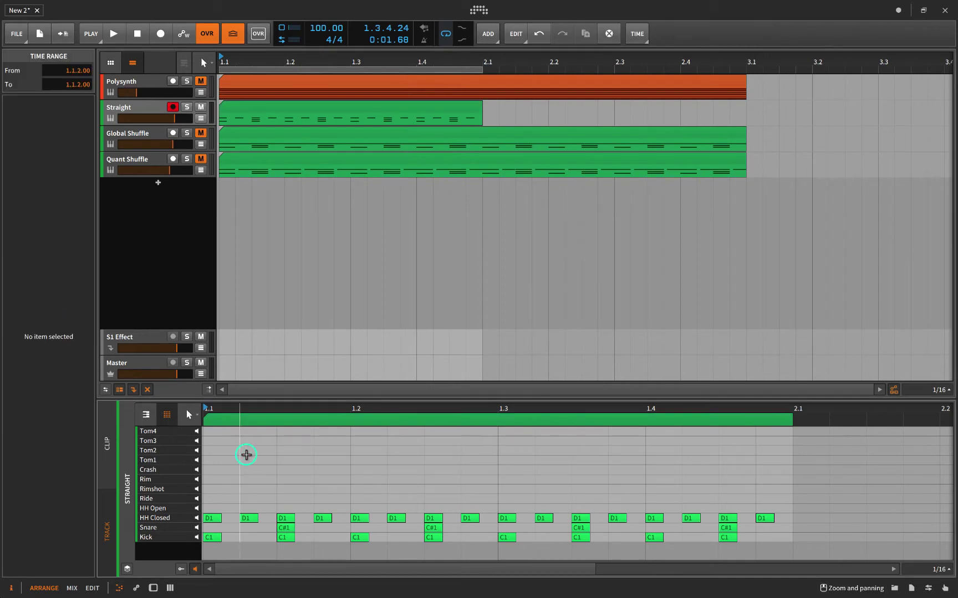
key(ctrl+a)
key(q)
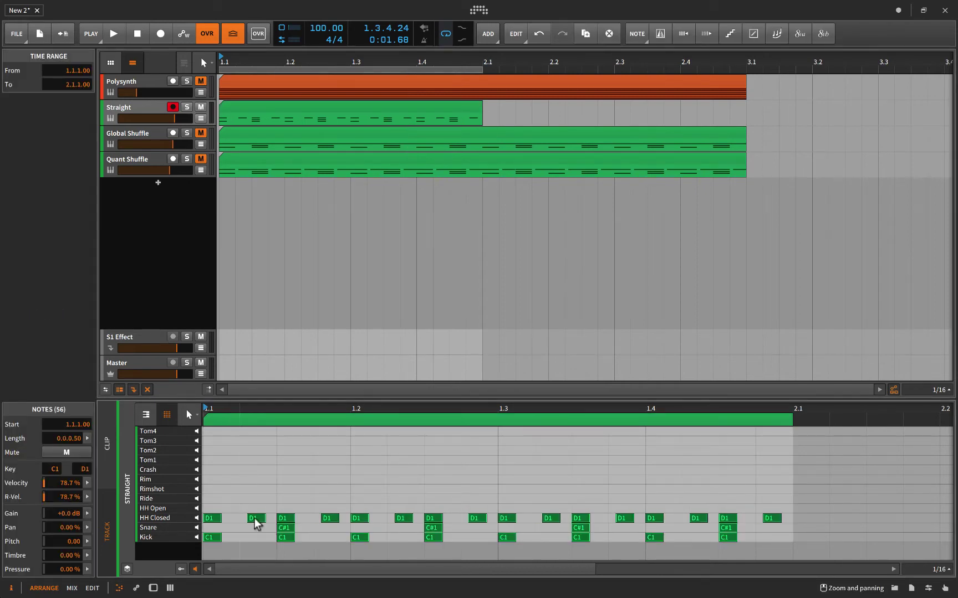
key(space)
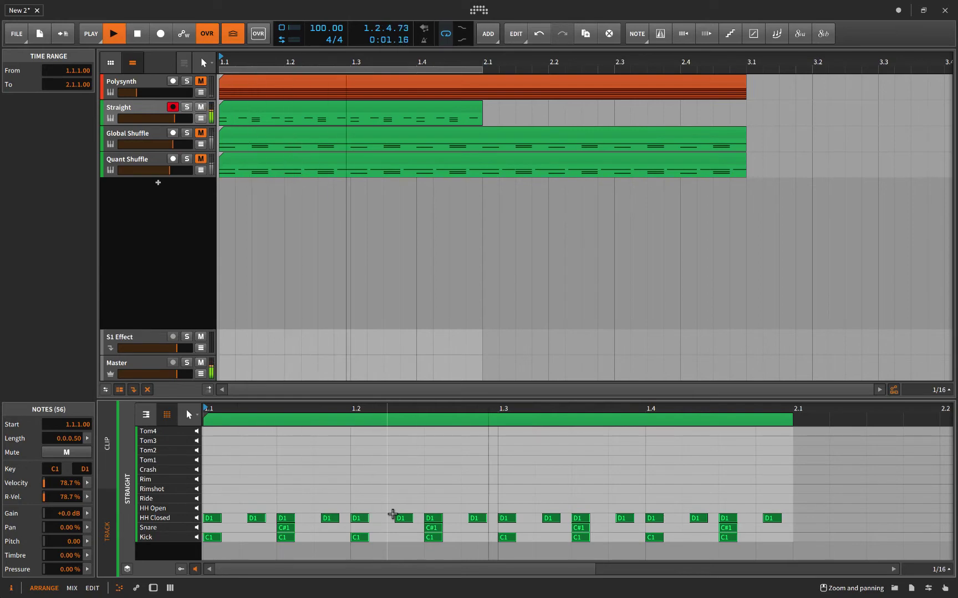
key(space)
key(ctrl+z)
click(332, 491)
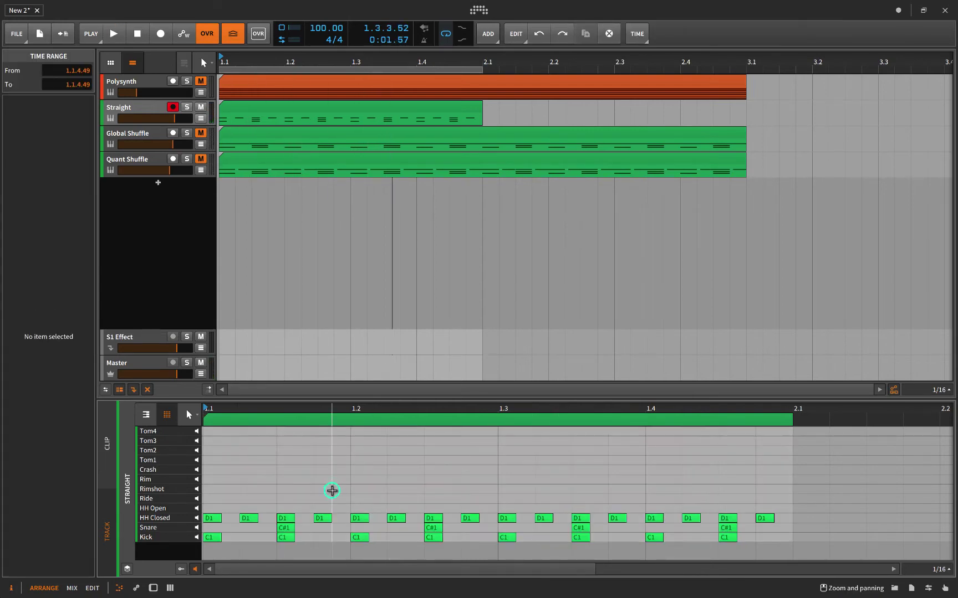
Check the global groove settings, switch on Shuffle for the Straight clip and play it back
click(233, 111)
click(93, 36)
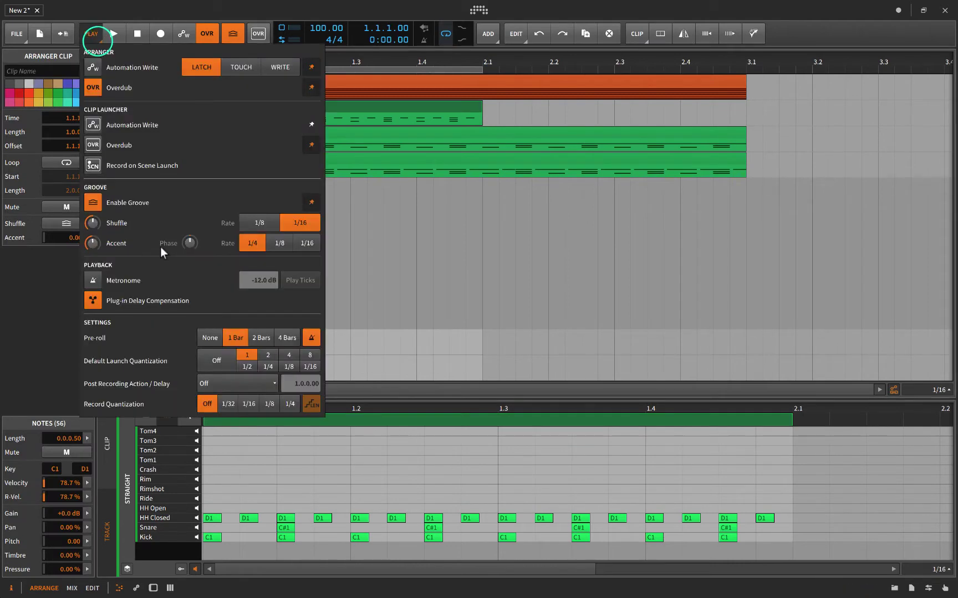
click(97, 35)
click(66, 223)
key(space)
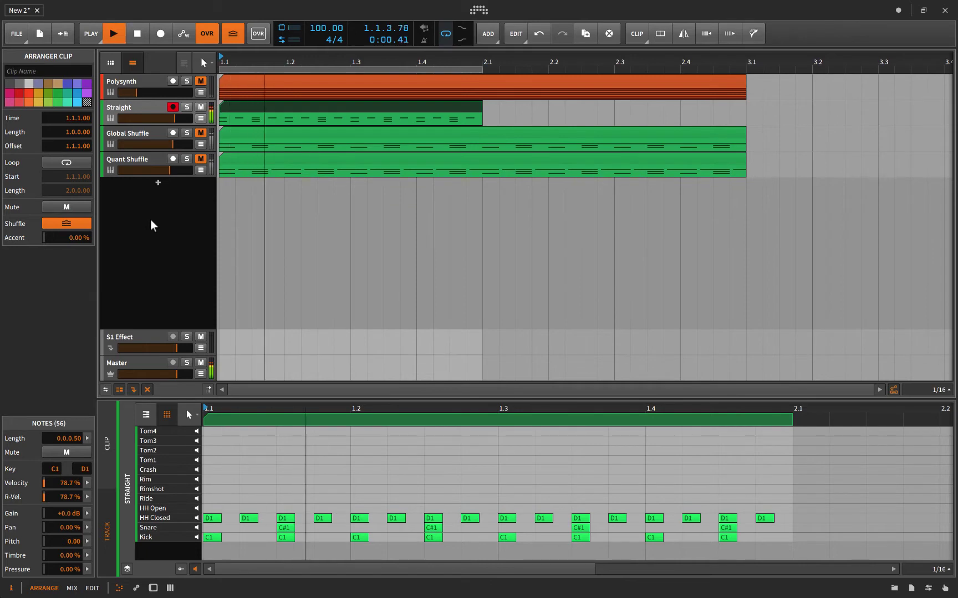
Play back the Straight clip while lowering its Accent to about -84.6%
click(42, 239)
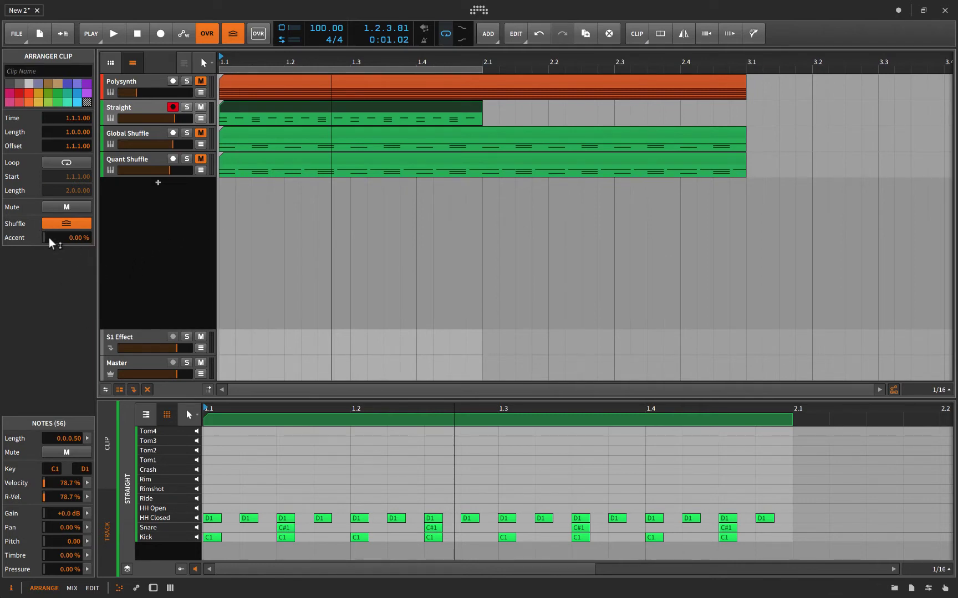
key(space)
drag(45, 239, 45, 271)
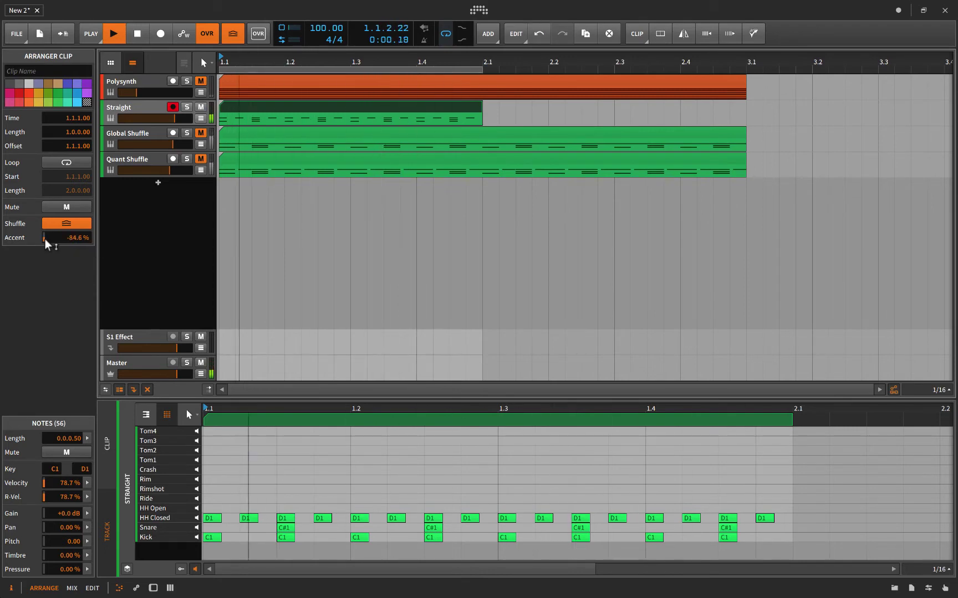
Set the global groove's Accent rate to 1/16 and its Accent amount to about 94.6%, then close the settings
click(92, 33)
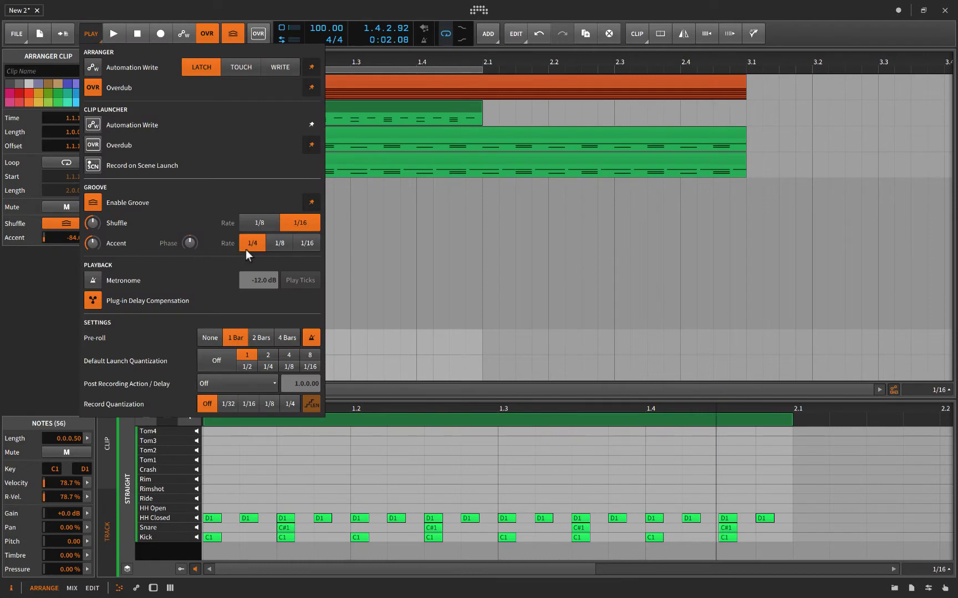
click(298, 245)
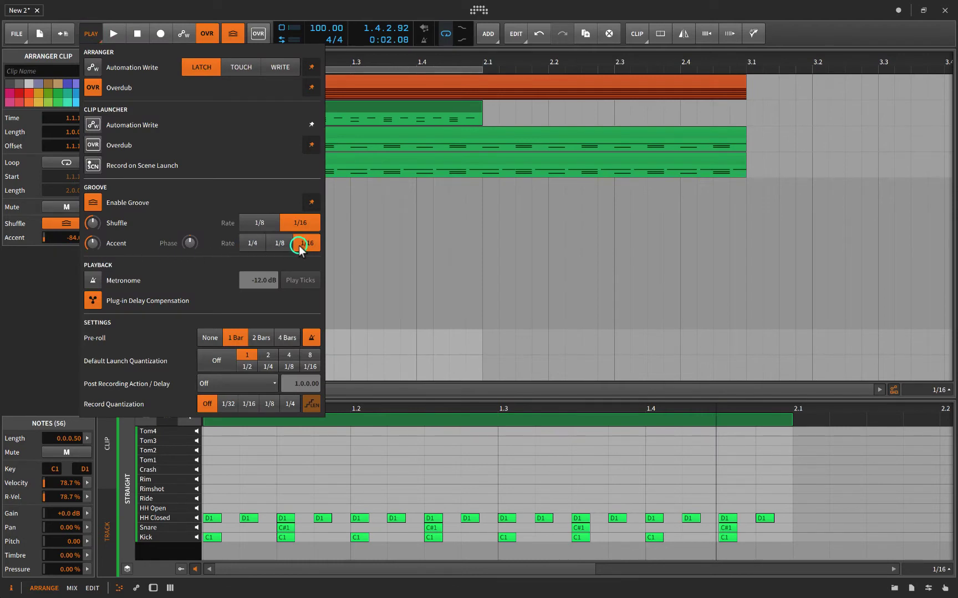
drag(90, 247, 89, 246)
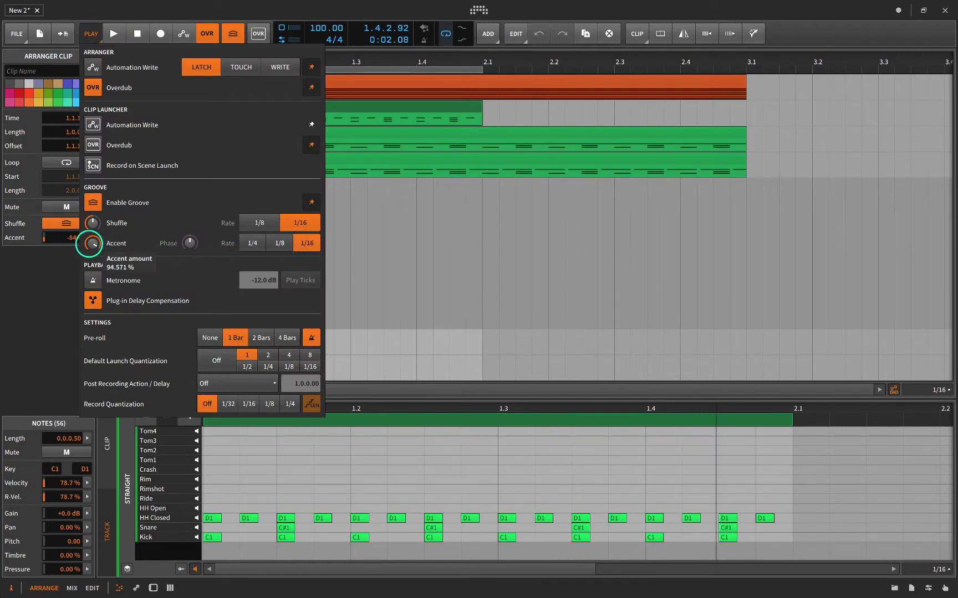
click(89, 36)
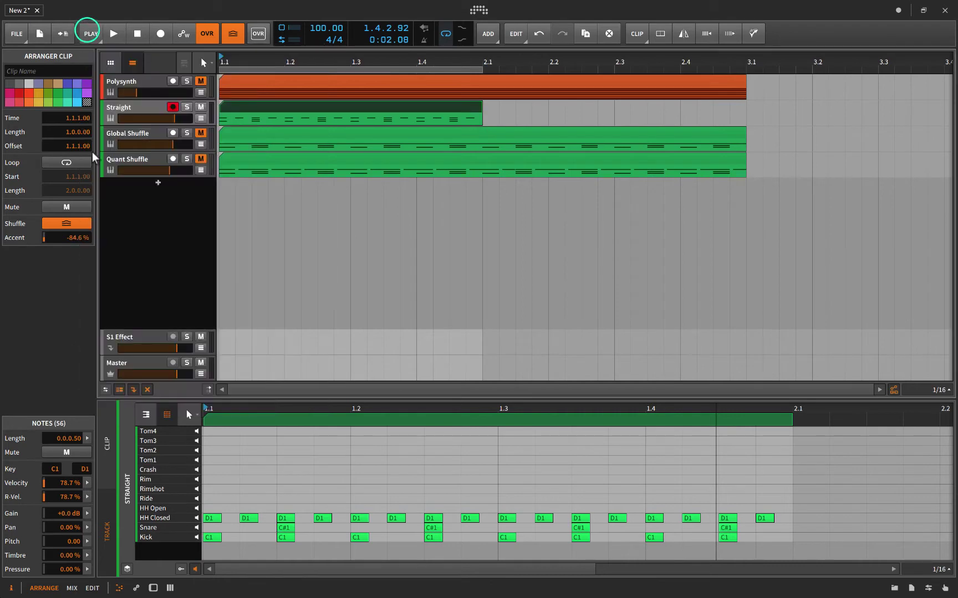
Play back the Straight clip with its Accent at 0%, lower the Accent to about -77.7%, and stop playback
double_click(66, 237)
text(0)
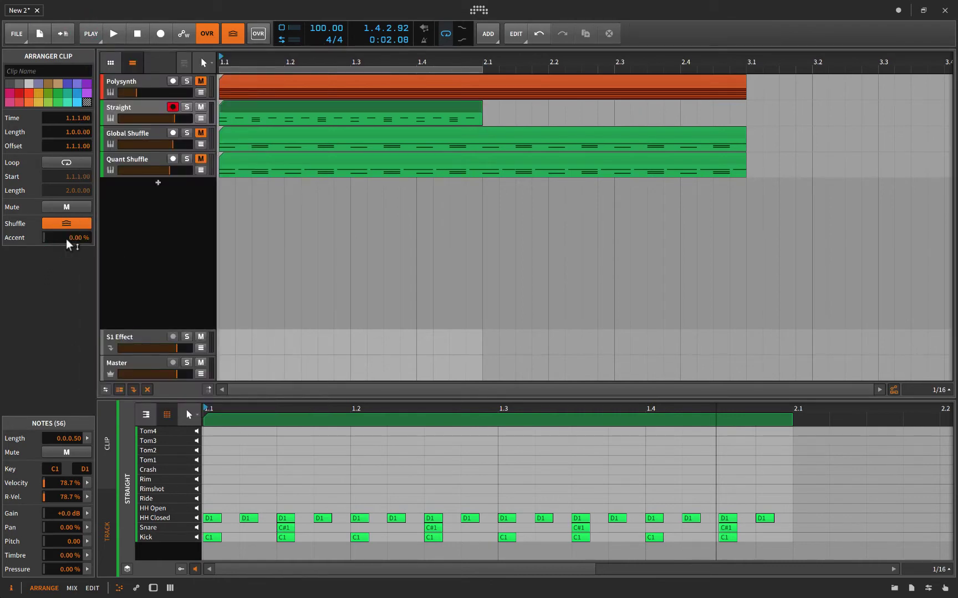
key(space)
drag(59, 238, 60, 287)
key(space)
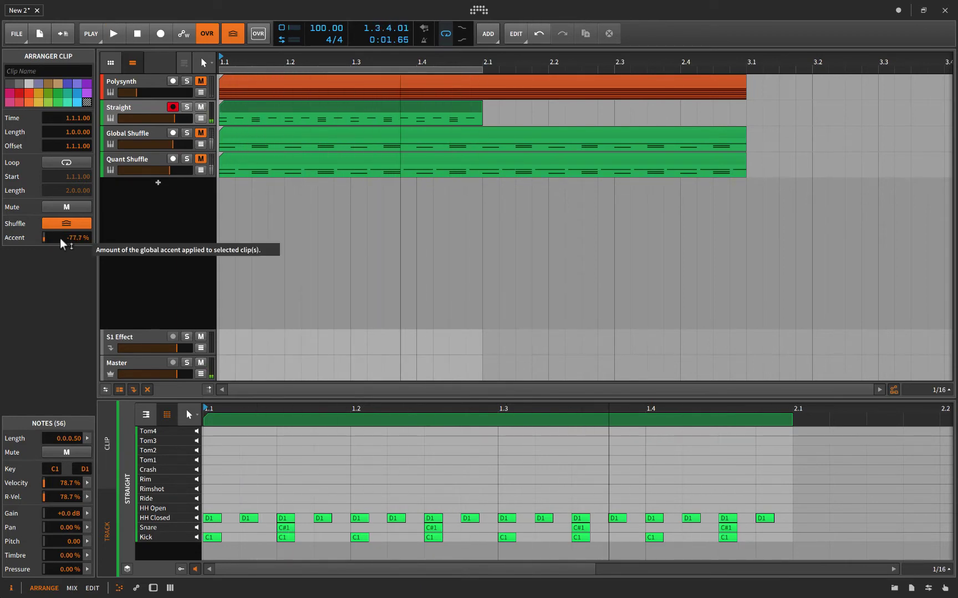
Set the Straight clip's Accent to 0% and switch off its Shuffle
double_click(60, 238)
text(0)
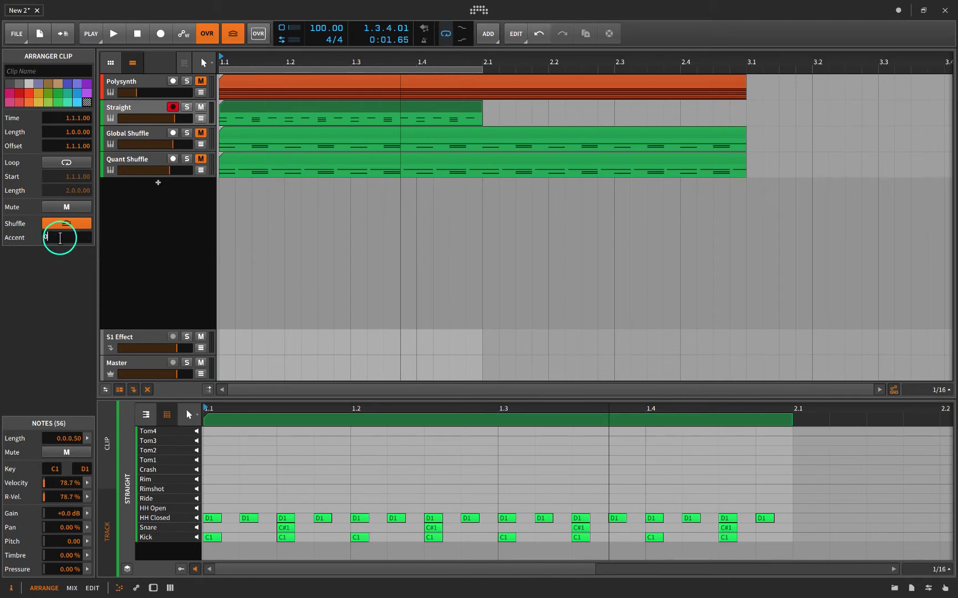
click(66, 225)
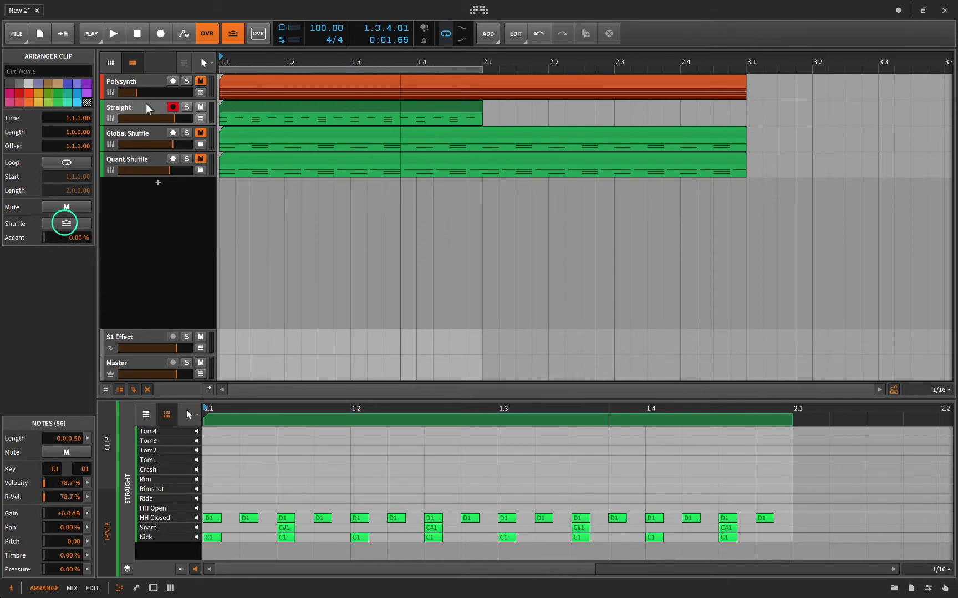
Unmute the Global Shuffle track, mute the Straight track and select the Global Shuffle clip
click(148, 113)
click(200, 133)
click(200, 107)
click(151, 129)
click(240, 135)
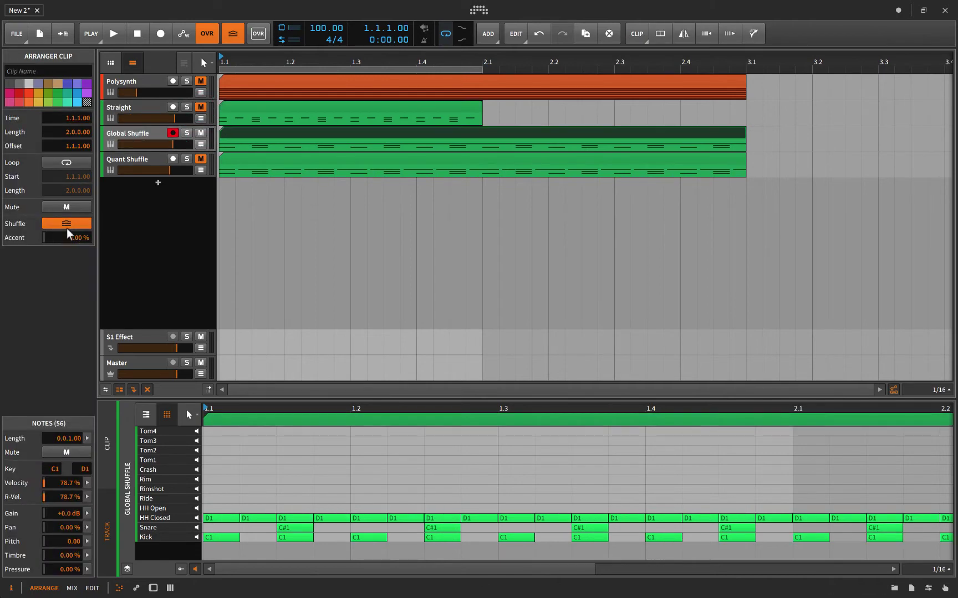
Delete the Global Shuffle track, then select the Quant Shuffle clip and switch off the global groove
click(145, 135)
key(Delete)
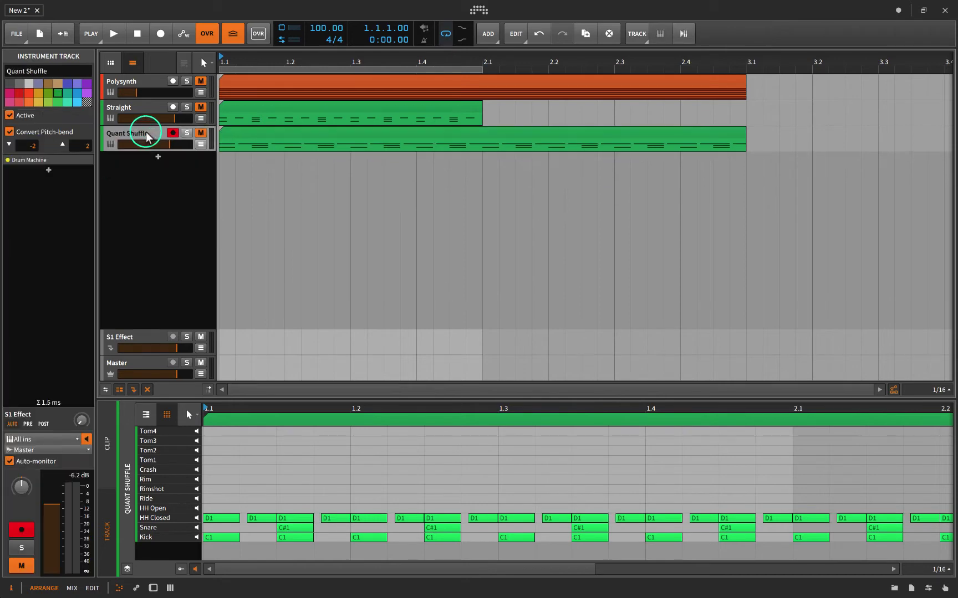
click(239, 130)
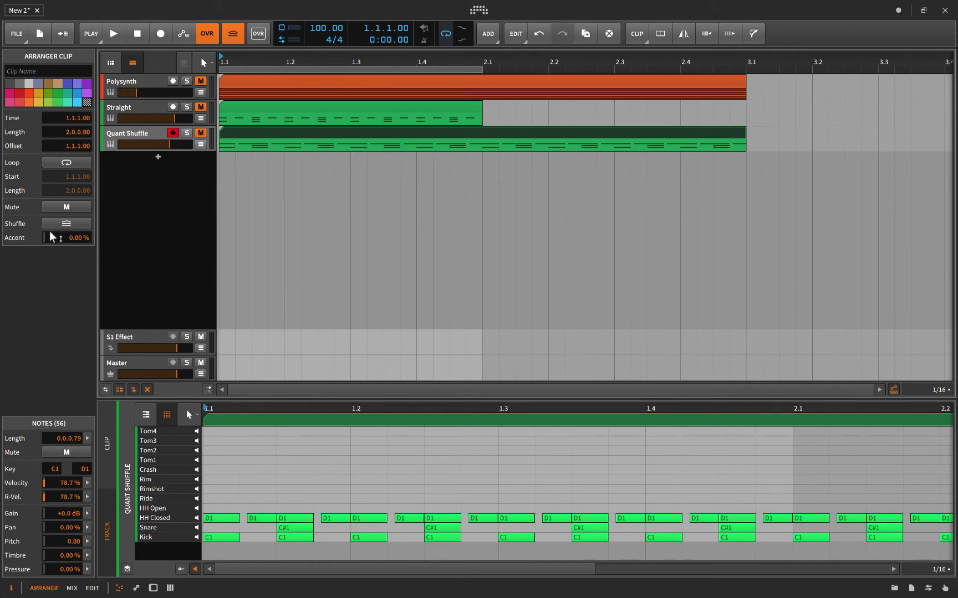
click(233, 34)
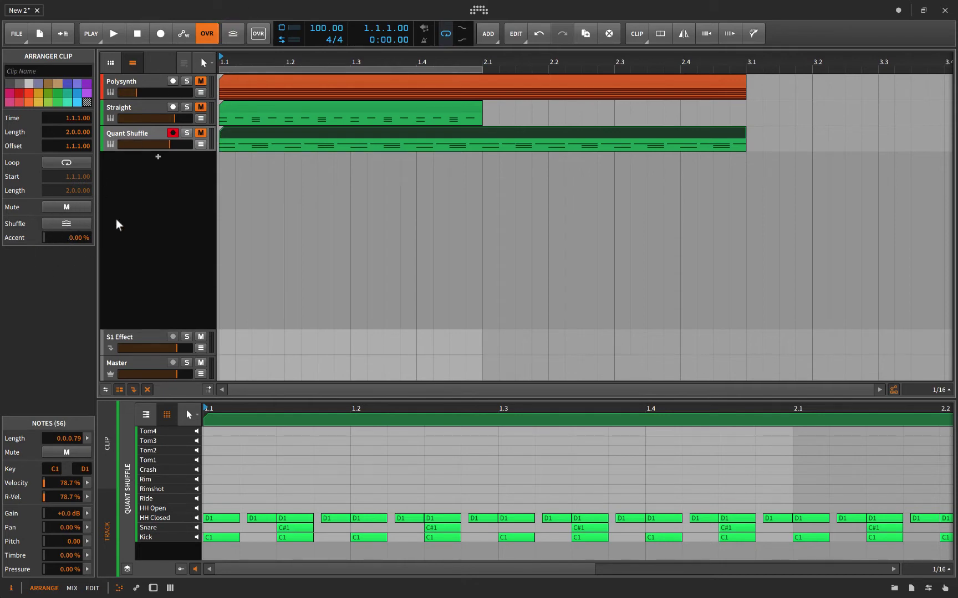
Enlarge the note editor and select all of the Quant Shuffle clip's notes
click(251, 132)
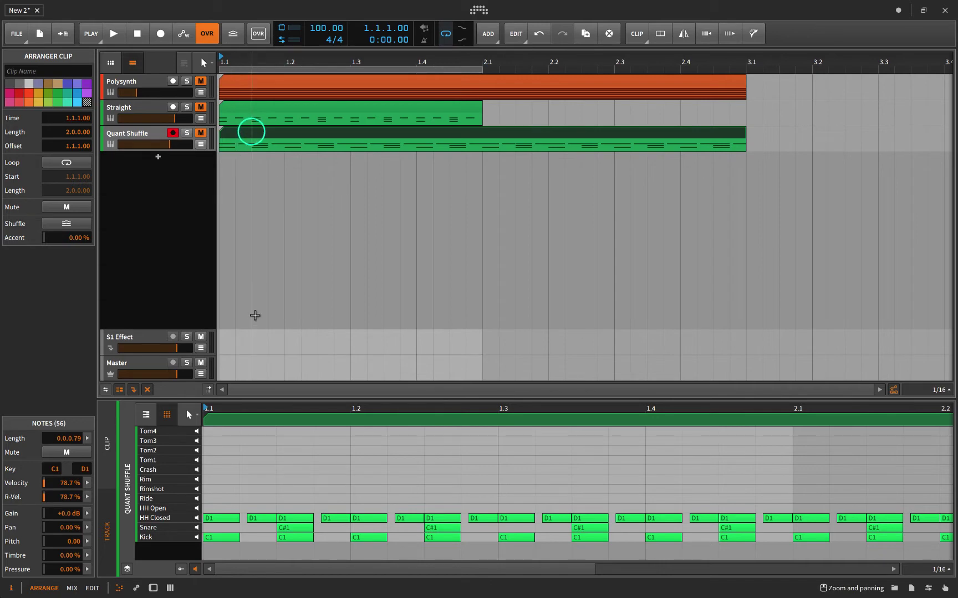
double_click(261, 398)
click(249, 341)
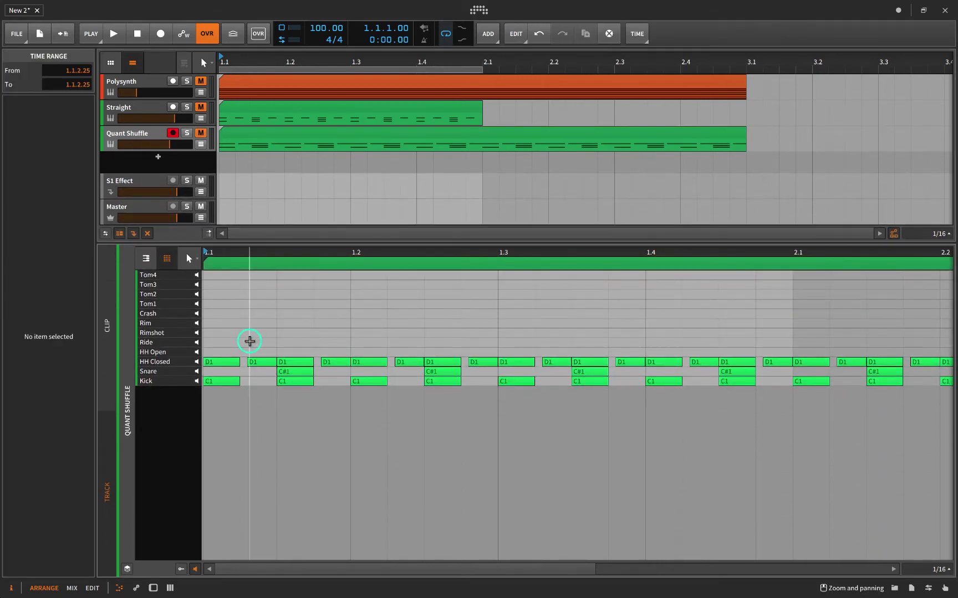
key(ctrl+a)
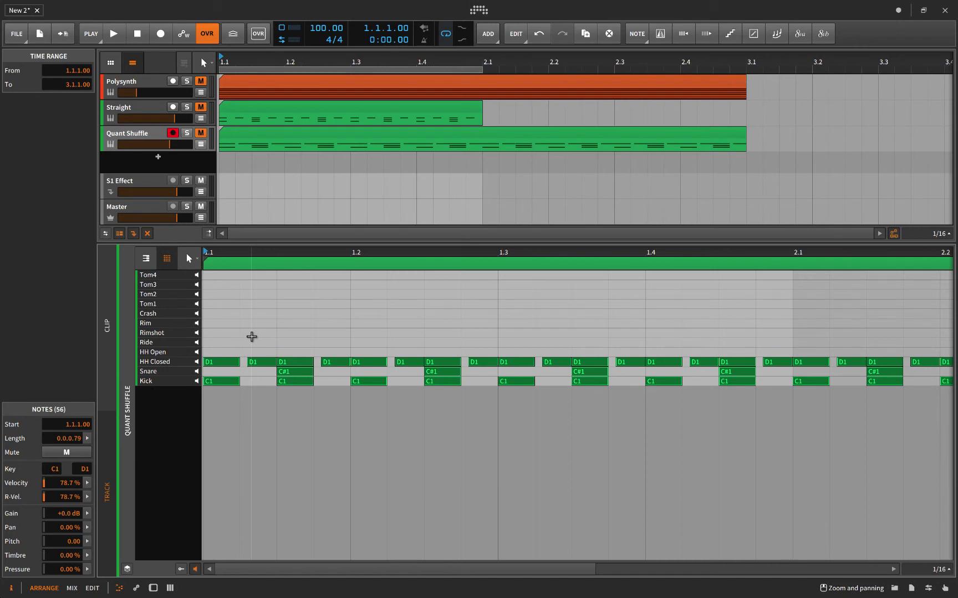
Undo the global groove switch-off and the deletion of the Global Shuffle track, then clear the note selection
key(ctrl+z)
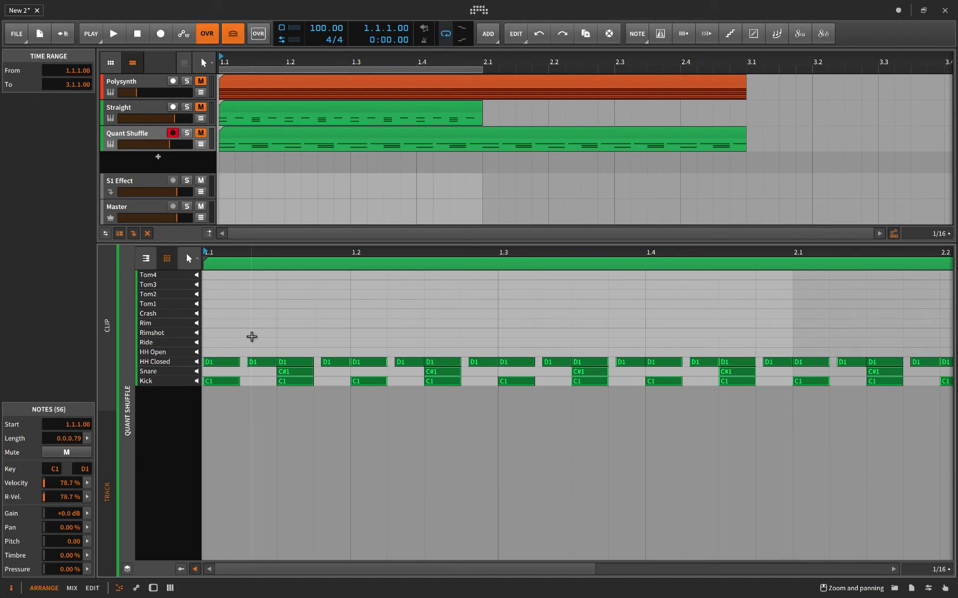
key(ctrl+z)
click(261, 335)
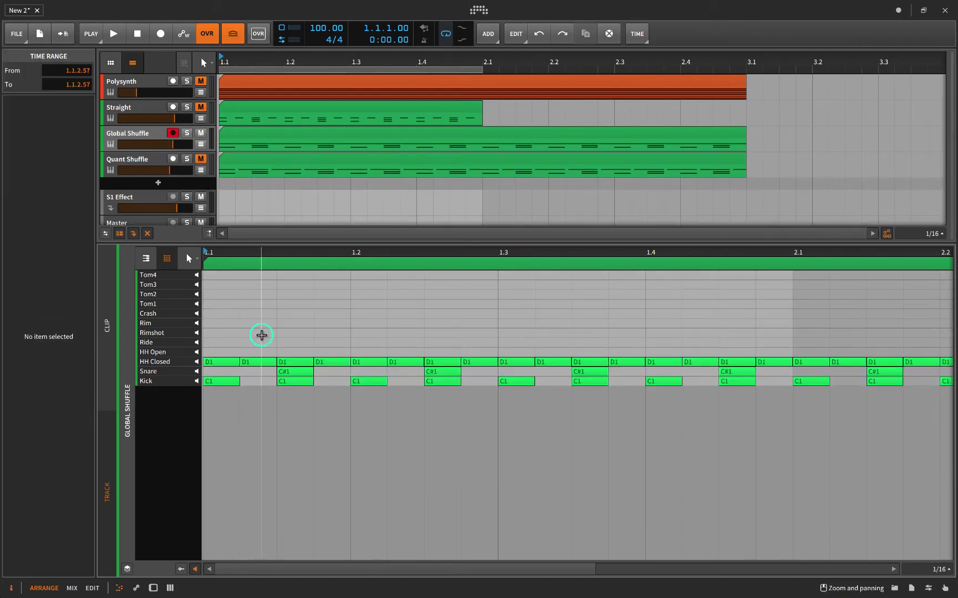
Delete the Quant Shuffle track and rename the Global Shuffle track to Quantize Shuffle
click(162, 159)
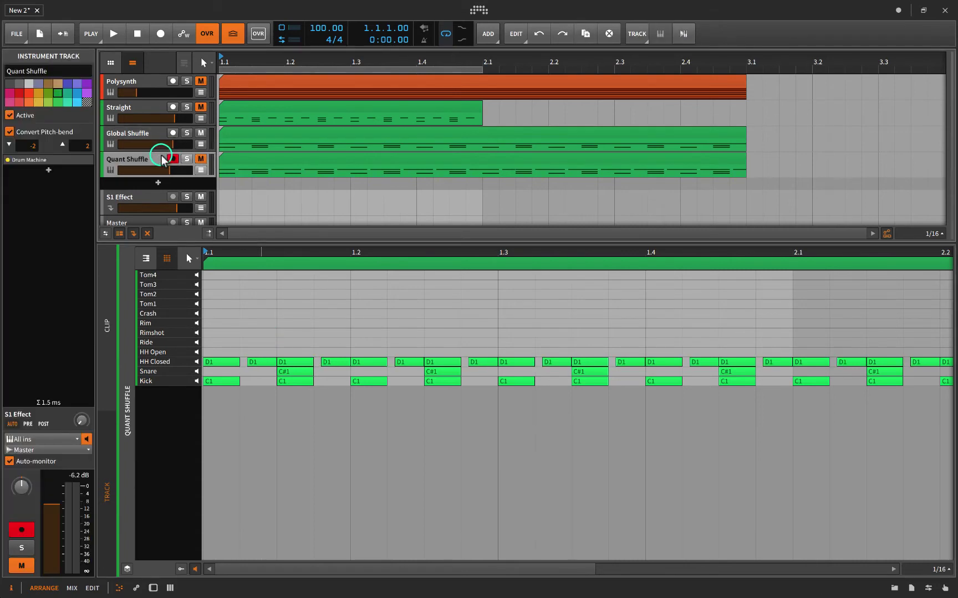
key(Delete)
click(130, 136)
double_click(130, 137)
text(Quantize Shuffle)
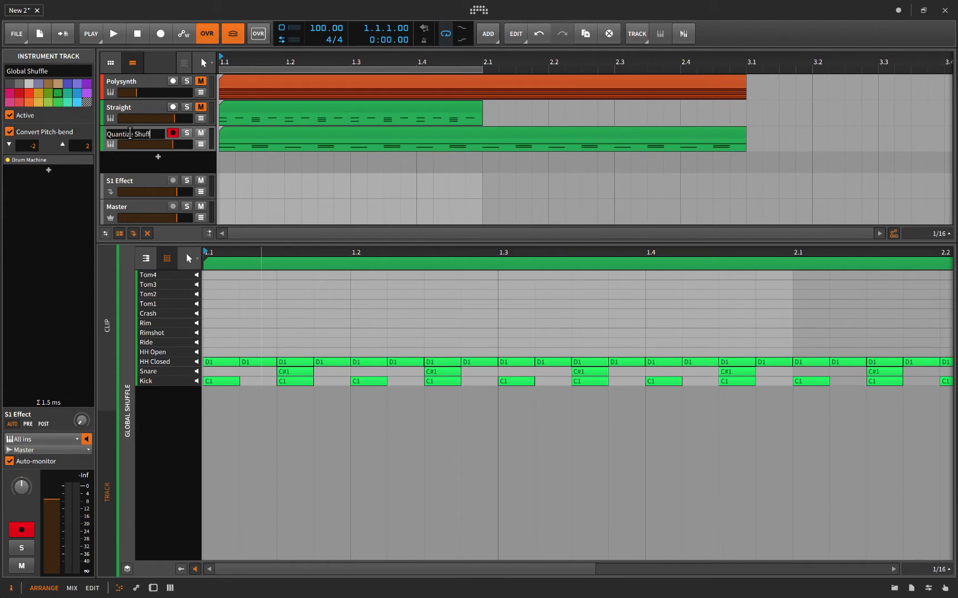
key(Return)
Shorten the Quantize Shuffle clip to one bar, ending at 2.1
click(230, 136)
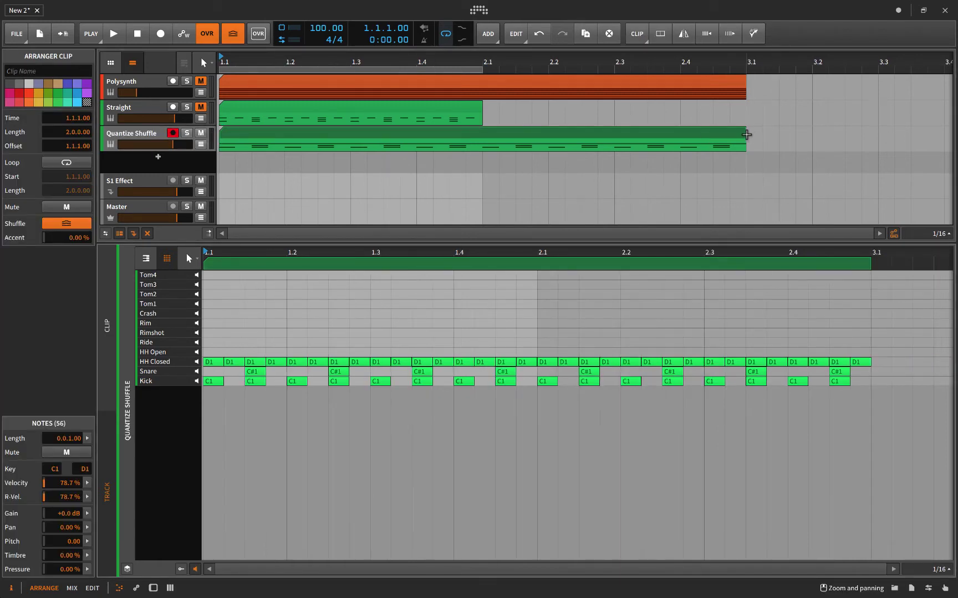
drag(744, 132, 482, 131)
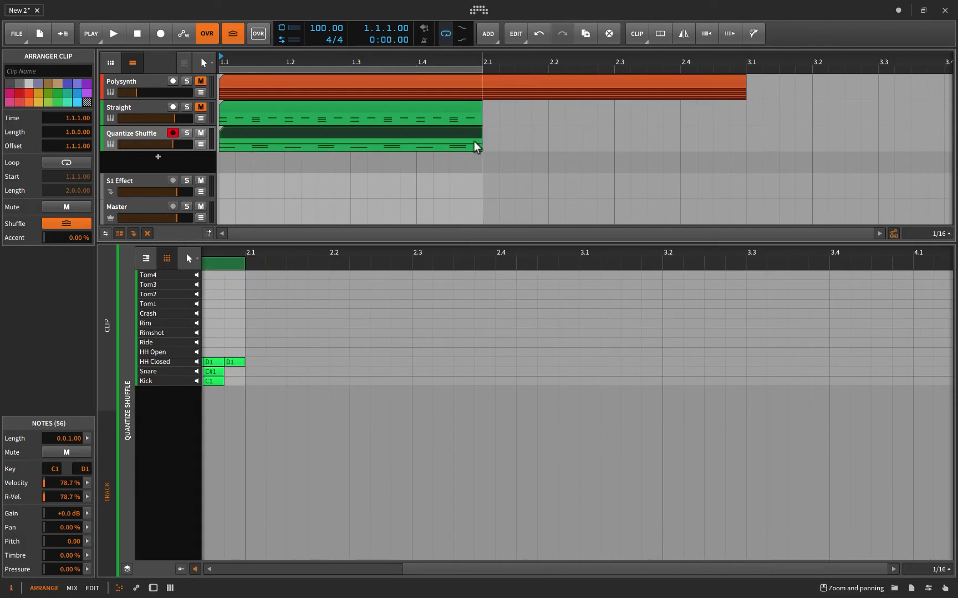
click(454, 131)
Switch off the global groove and select the Quantize Shuffle clip
click(267, 331)
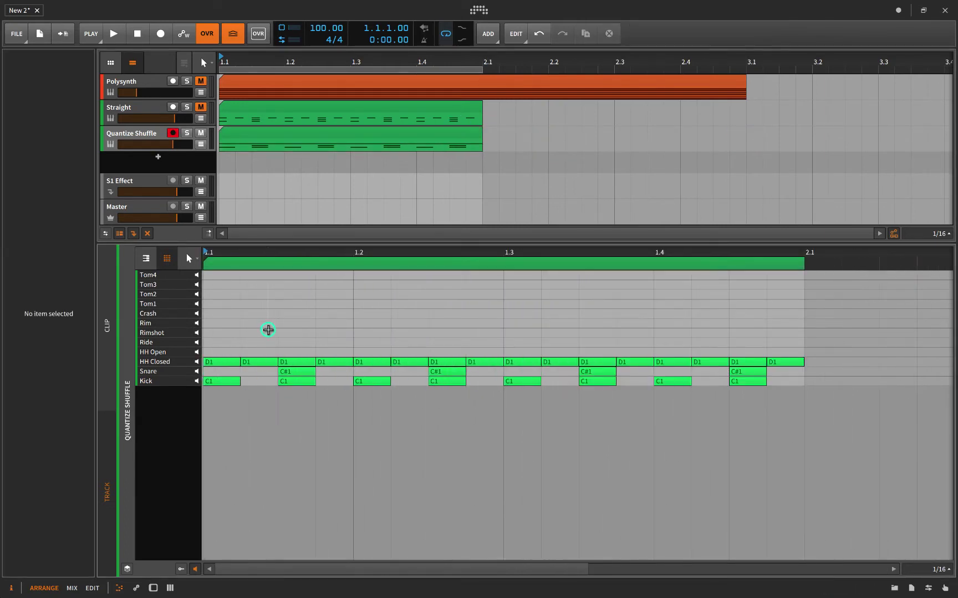
key(ctrl+a)
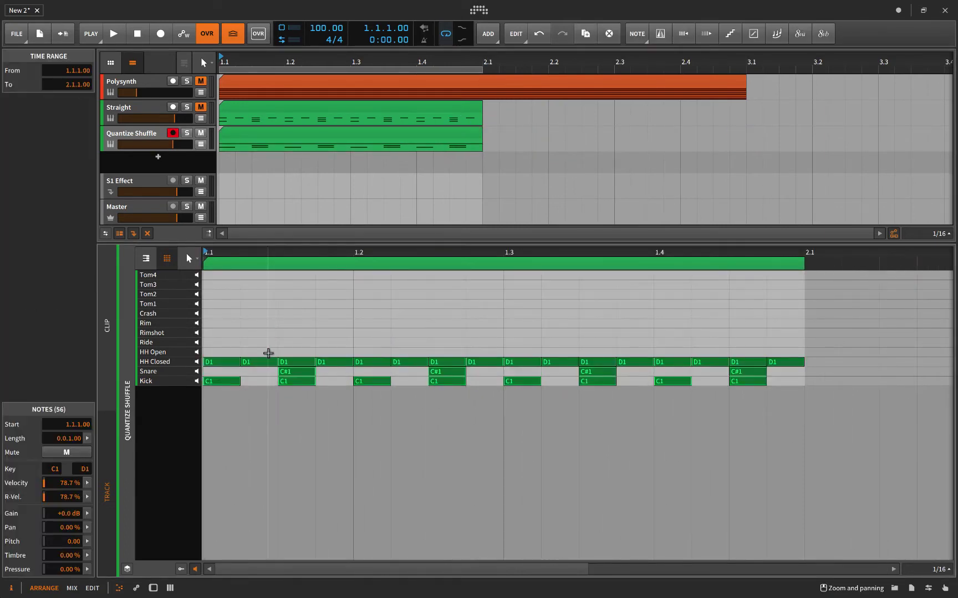
click(233, 34)
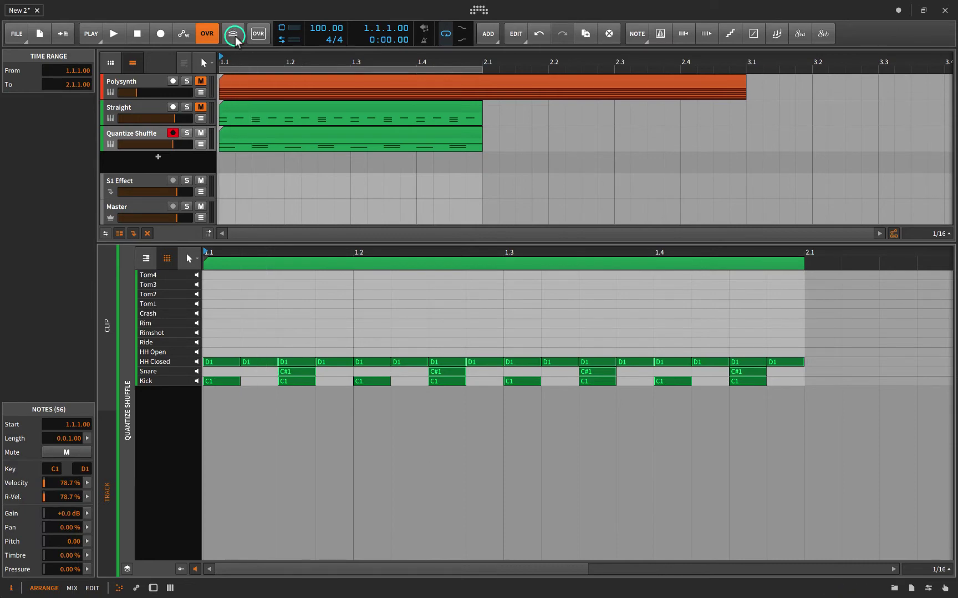
click(145, 134)
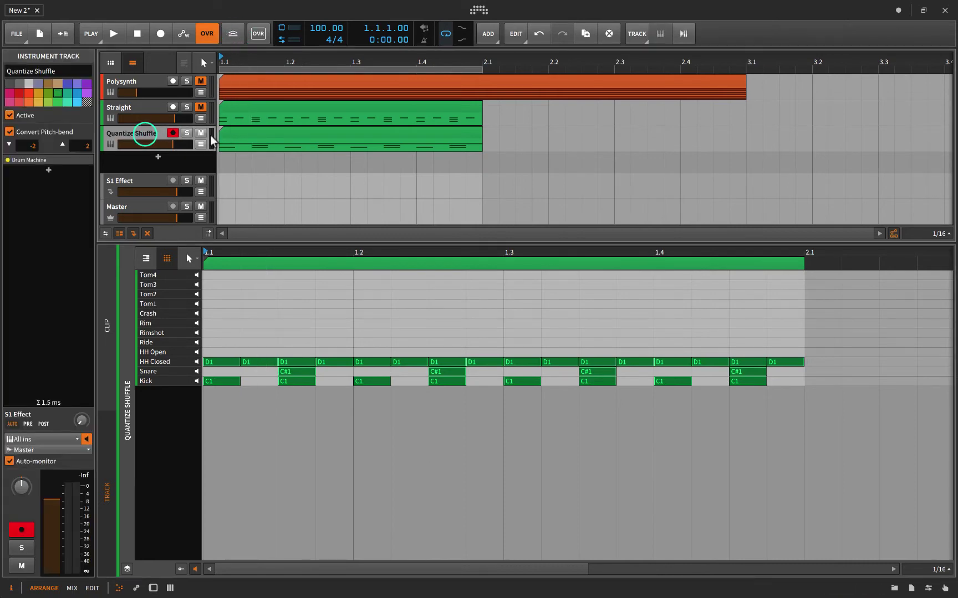
click(227, 133)
click(237, 138)
Quantize all of the Quantize Shuffle clip's notes to a custom straight 1/16 grid with 100% Start Amount and an increased Shuffle amount
click(253, 331)
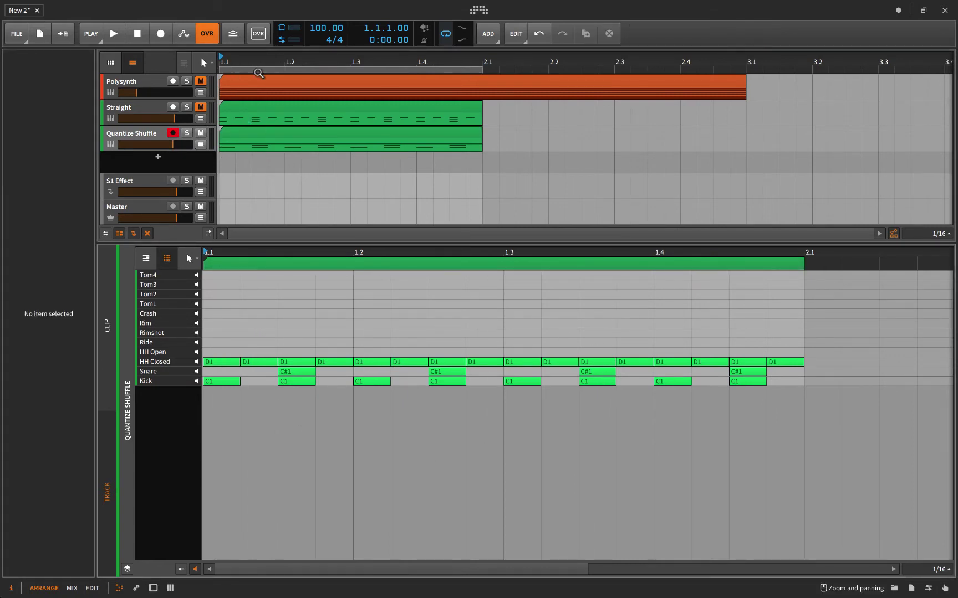
double_click(289, 330)
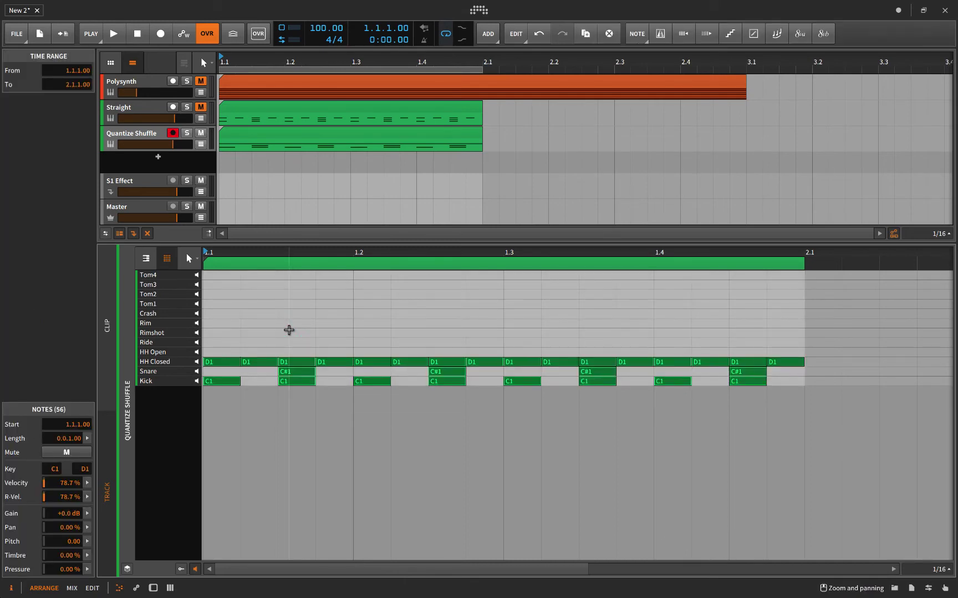
key(q)
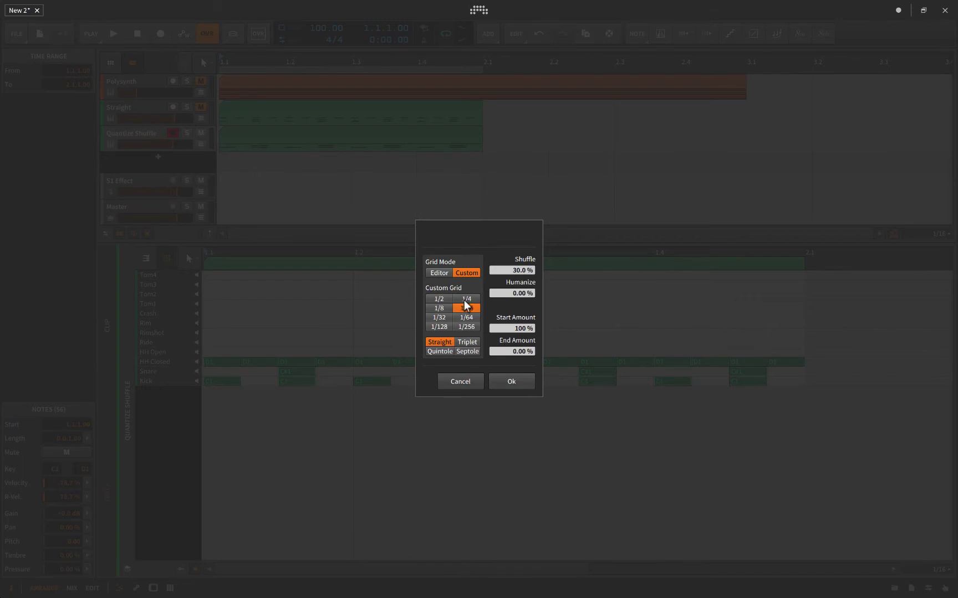
drag(512, 273, 511, 253)
click(506, 381)
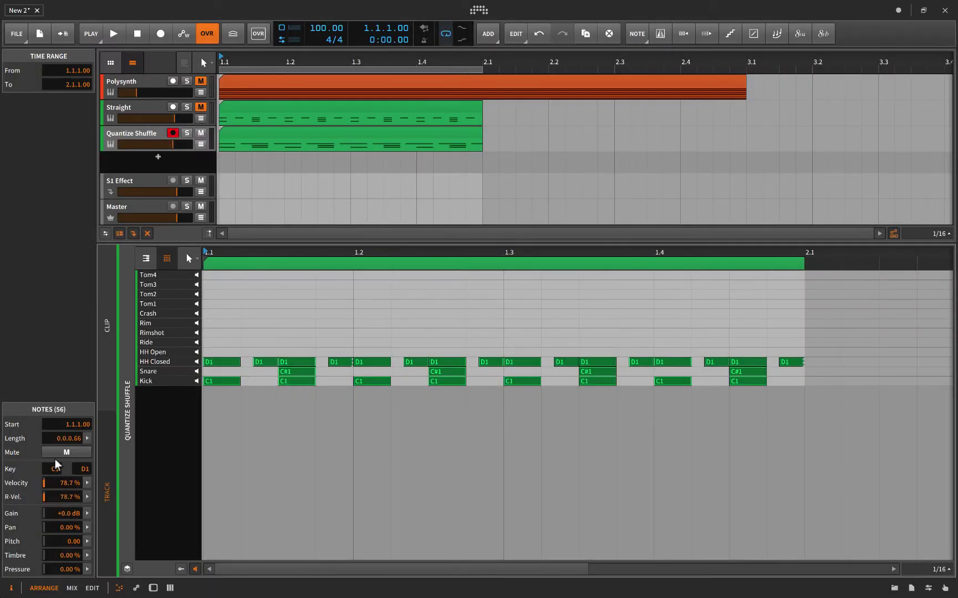
Adjust the length of the selected quantized notes to 0.0.1.00
mouse_move(74, 441)
mouse_down()
mouse_move(74, 420)
mouse_move(74, 444)
mouse_up()
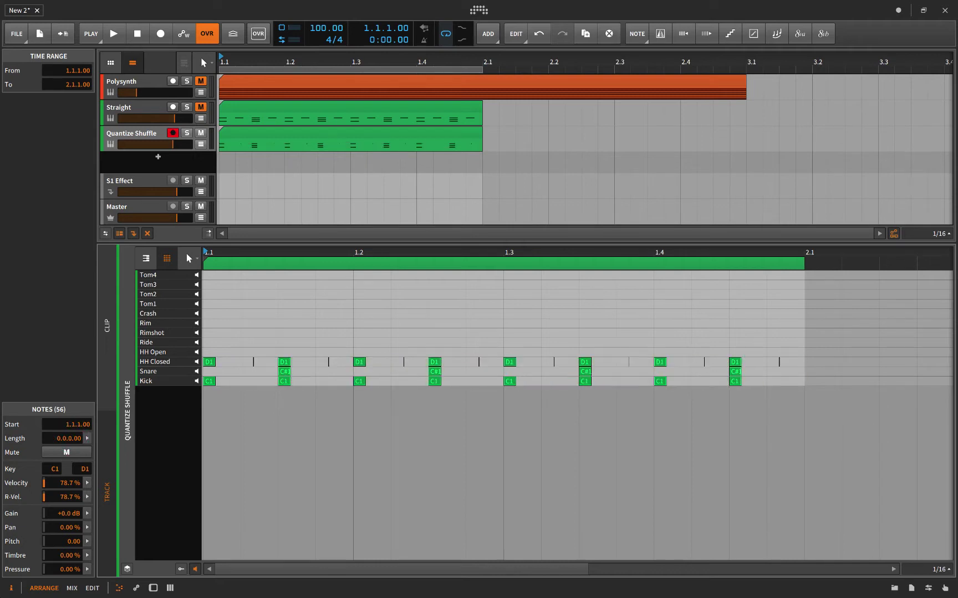
key(ctrl+z)
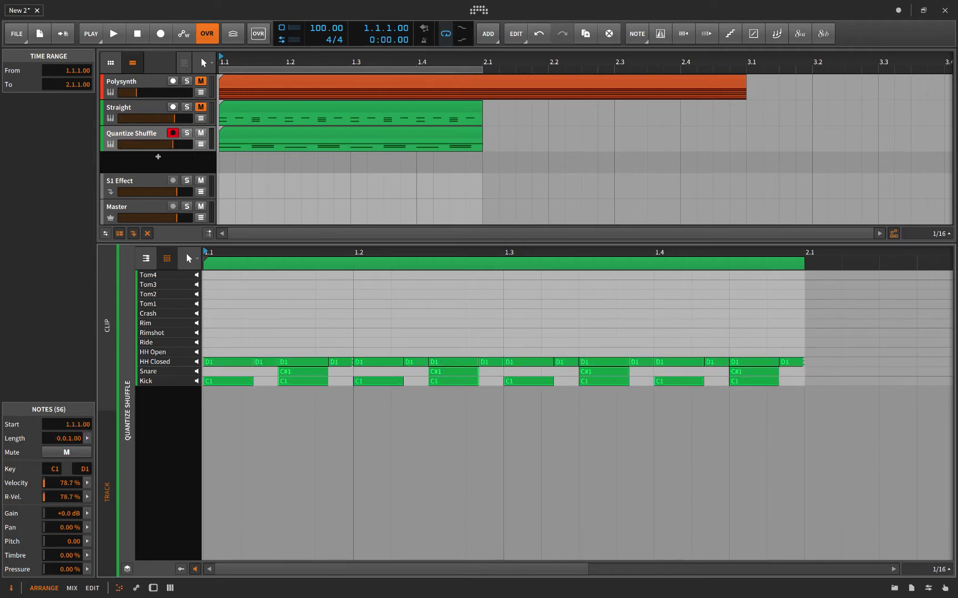
Try shortening all the shuffled notes in the Quantize Shuffle clip by dragging in their ends
key(ctrl+shift+z)
key(ctrl+z)
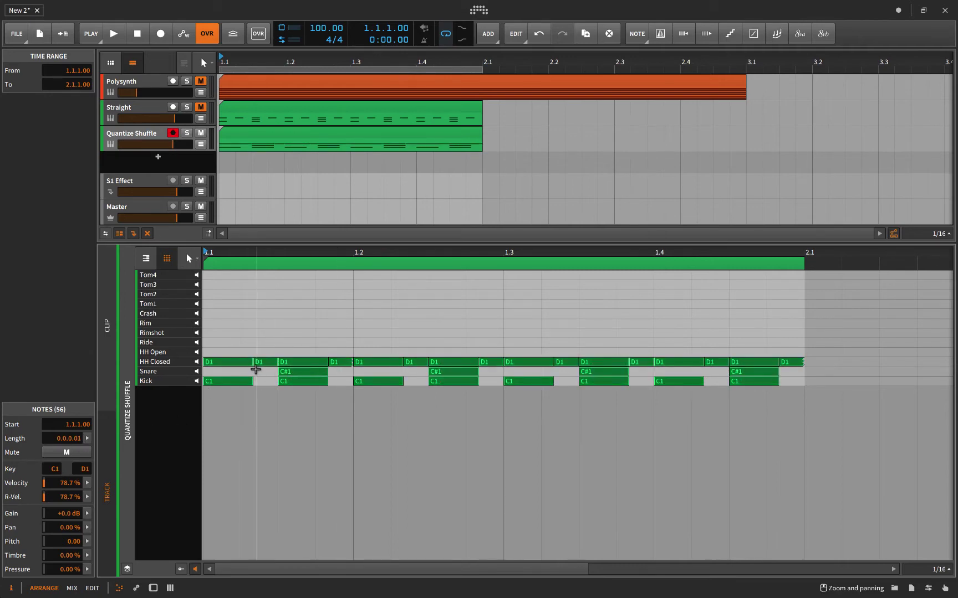
drag(252, 361, 243, 364)
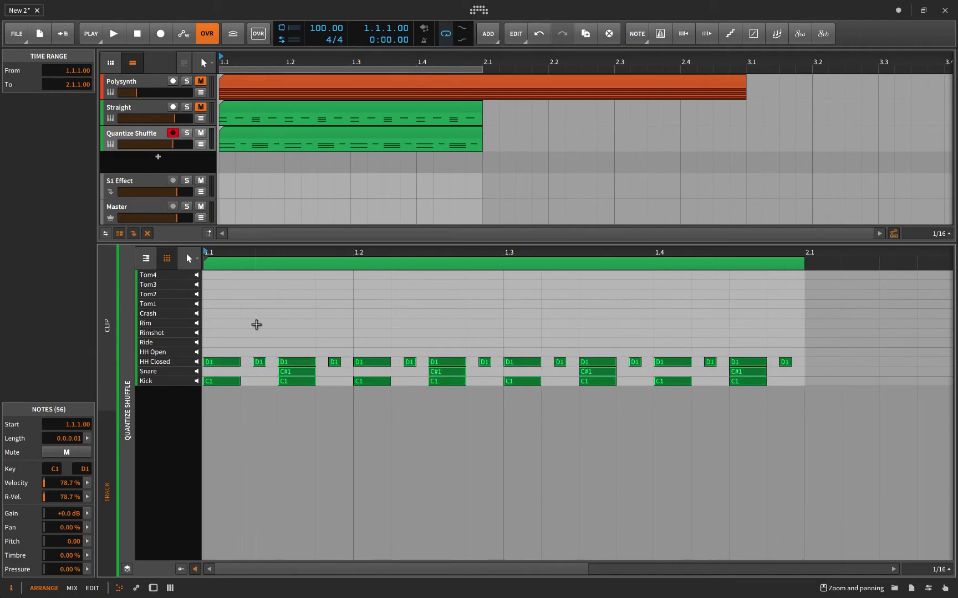
click(257, 325)
Play the Quantize Shuffle clip while undoing and redoing the quantization to compare the straight and shuffled versions
key(space)
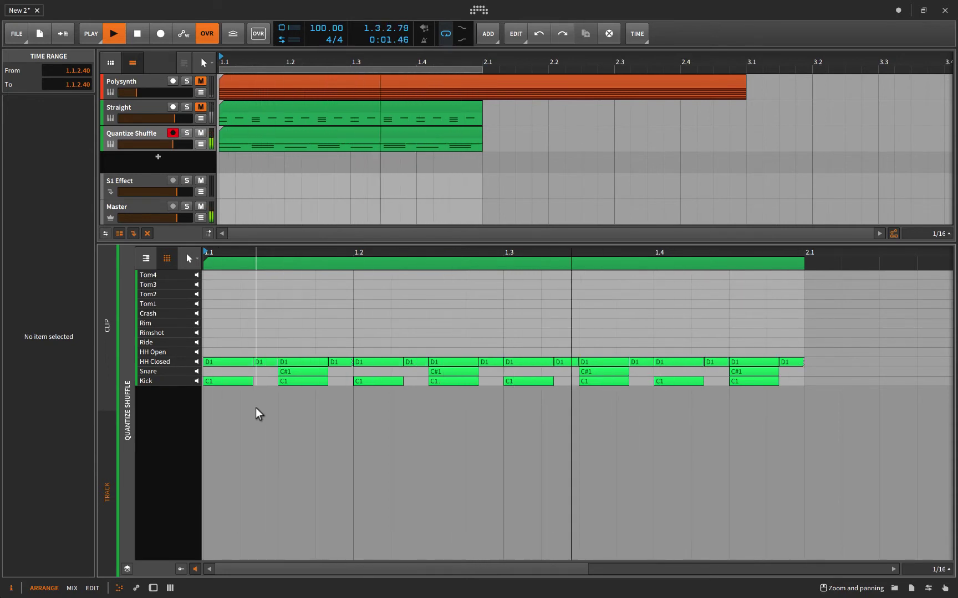
key(ctrl+z)
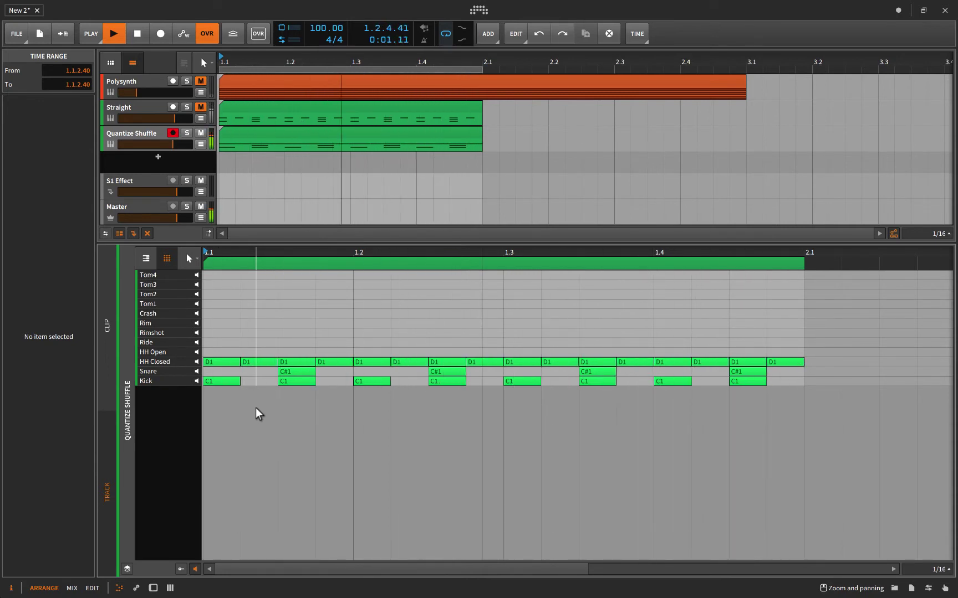
key(ctrl+shift+z)
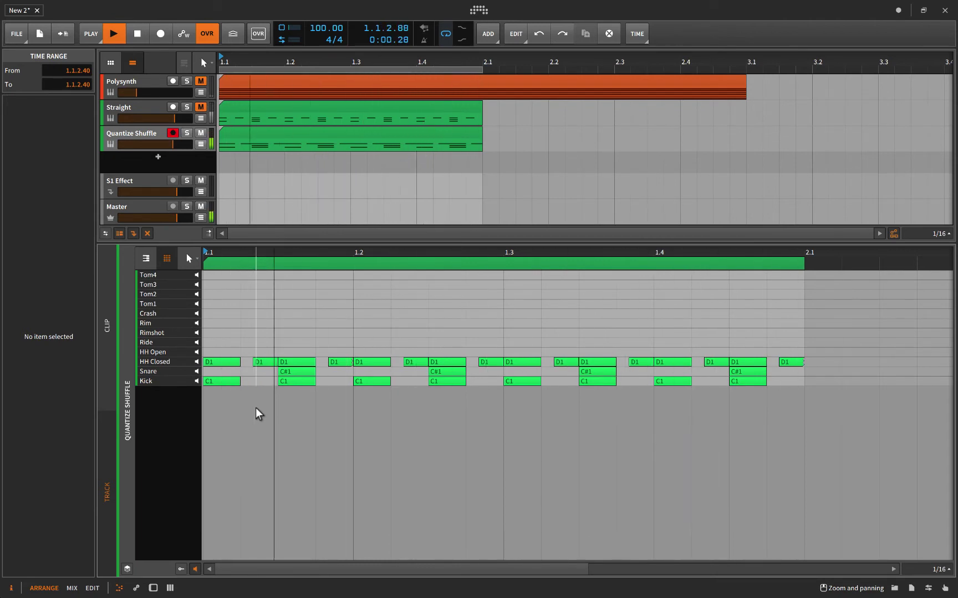
key(ctrl+z)
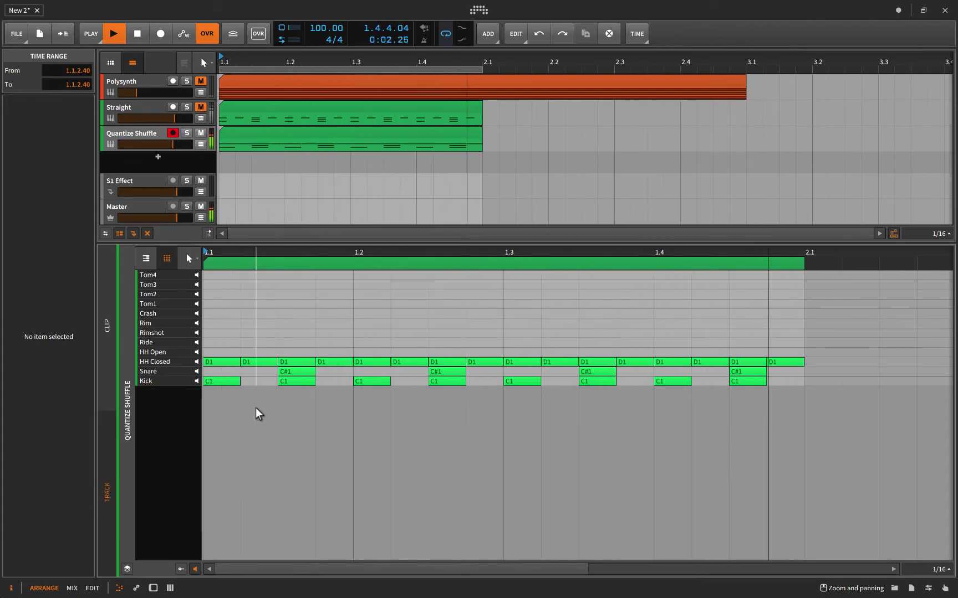
key(ctrl+shift+z)
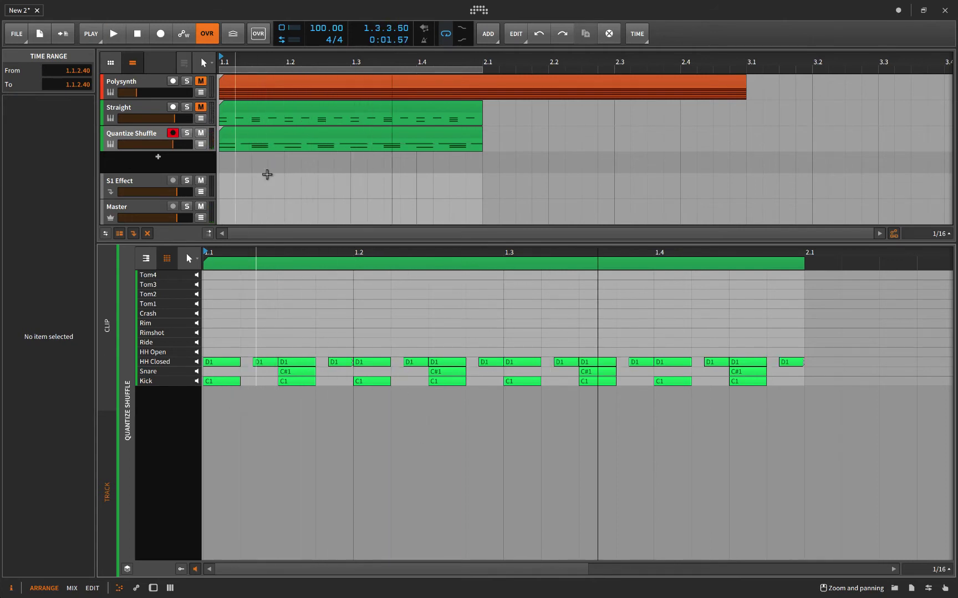
Select all notes in the Quantize Shuffle clip and review the Shuffle amount in the quantize settings without applying them
click(284, 330)
key(ctrl+a)
key(q)
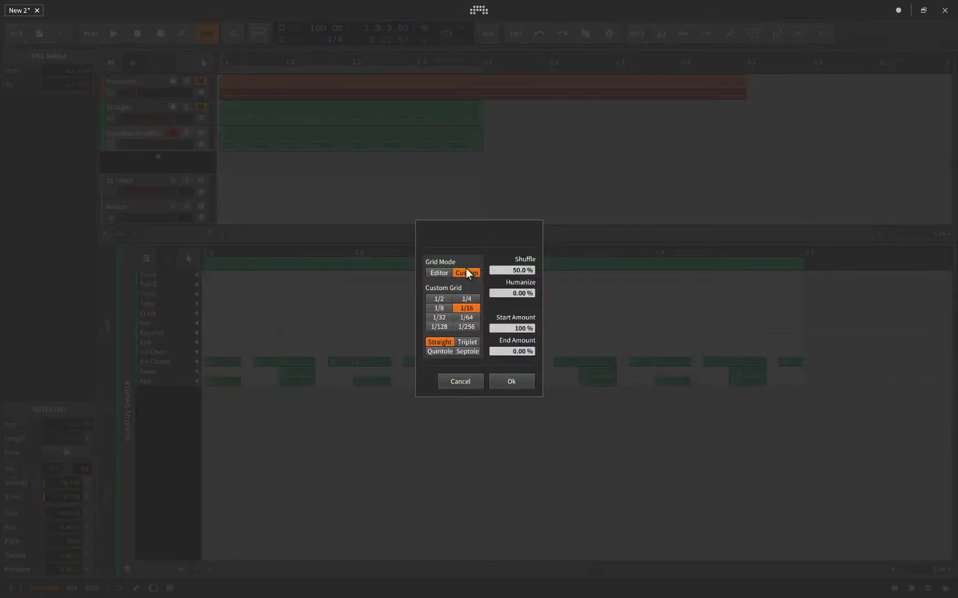
click(470, 381)
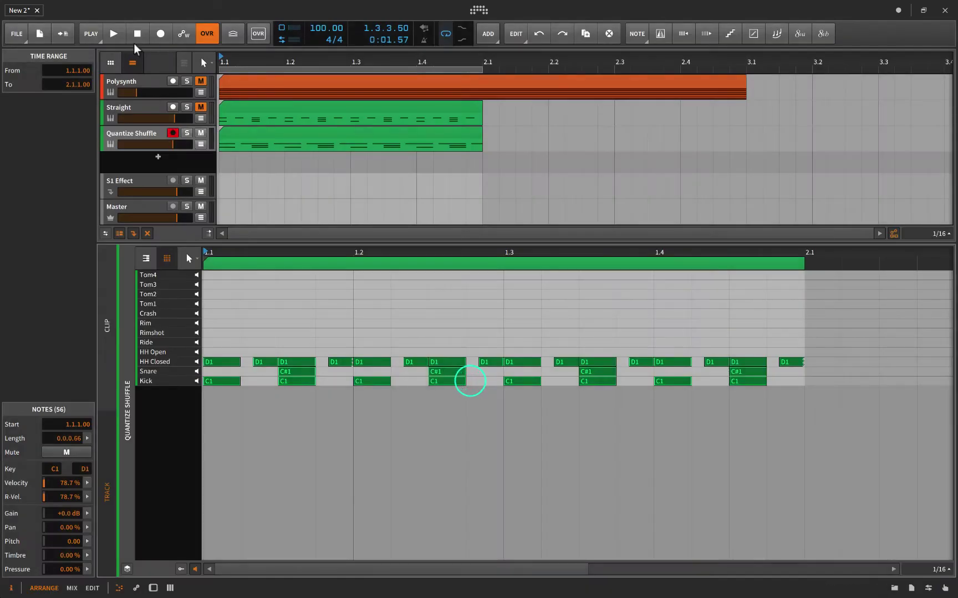
Enable the global groove briefly to view its Shuffle and Accent settings, and switch it off again
click(90, 33)
click(92, 202)
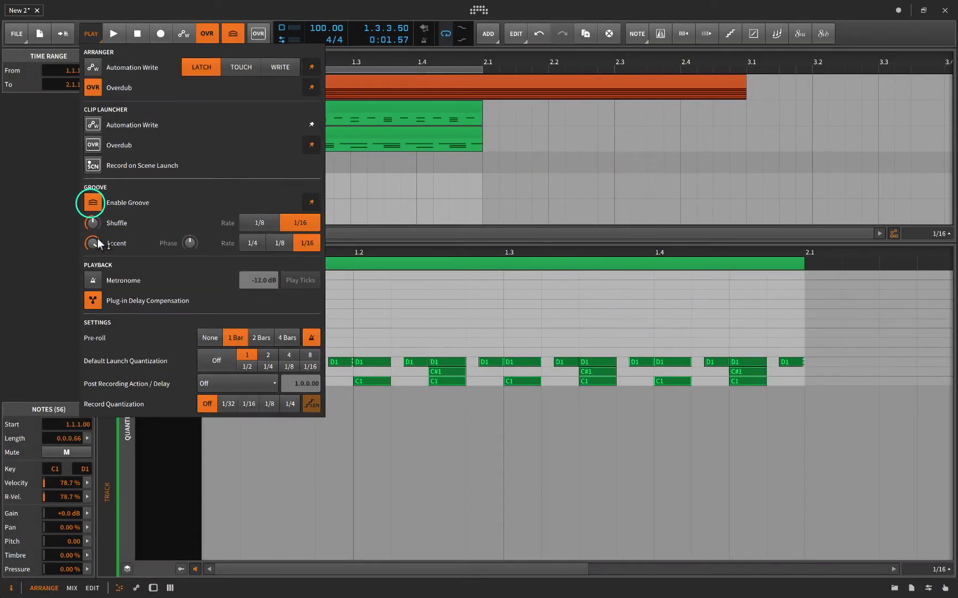
click(91, 203)
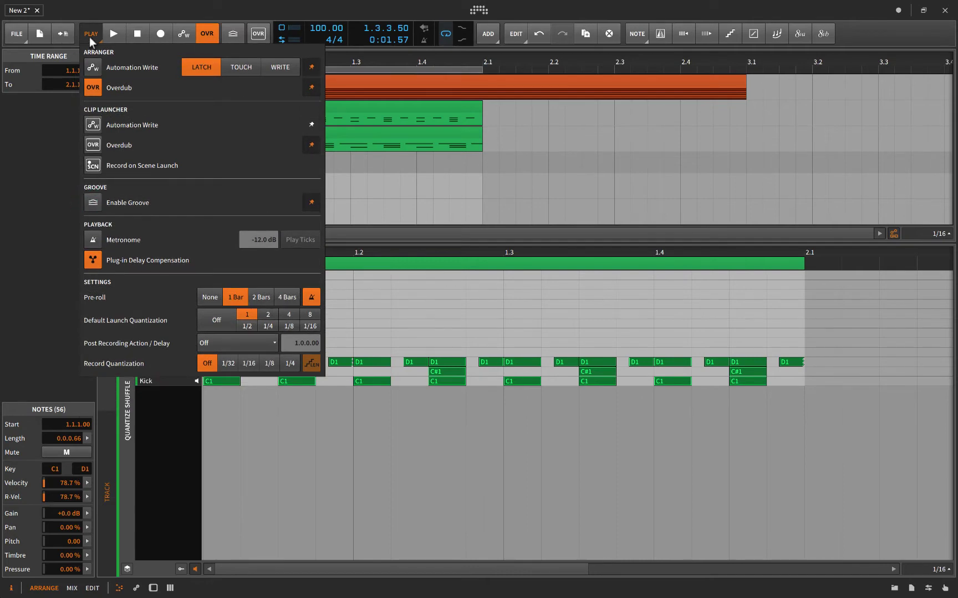
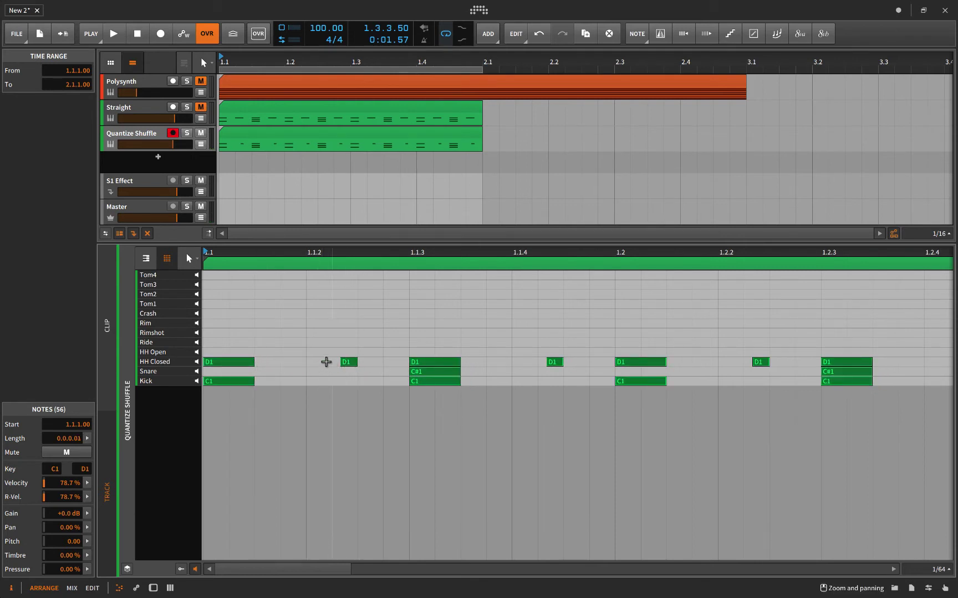
Undo the note shift, the shortening and the shuffled quantization to restore the straight notes in the Quantize Shuffle clip
click(349, 363)
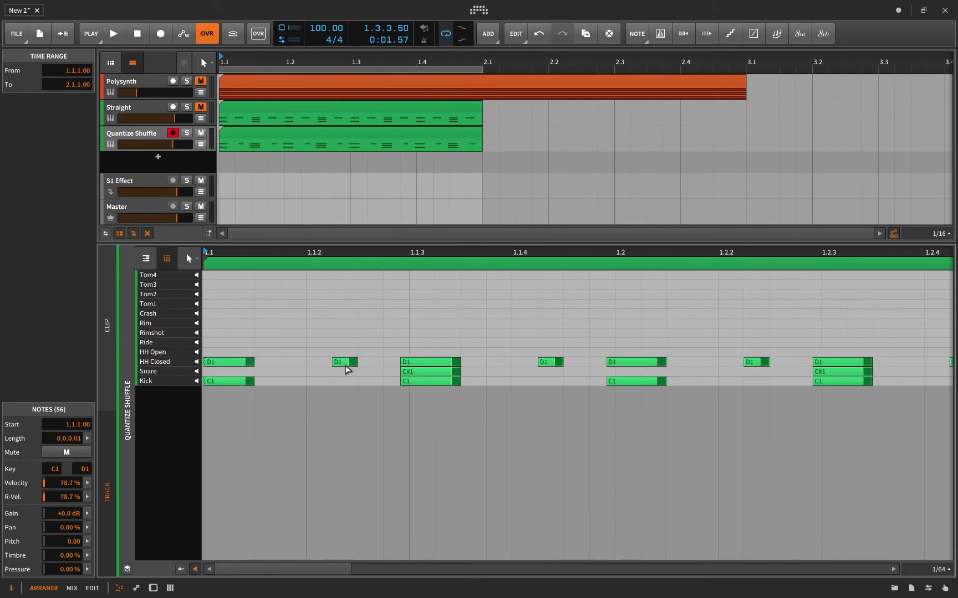
click(322, 352)
key(ctrl+z)
key(ctrl+z)
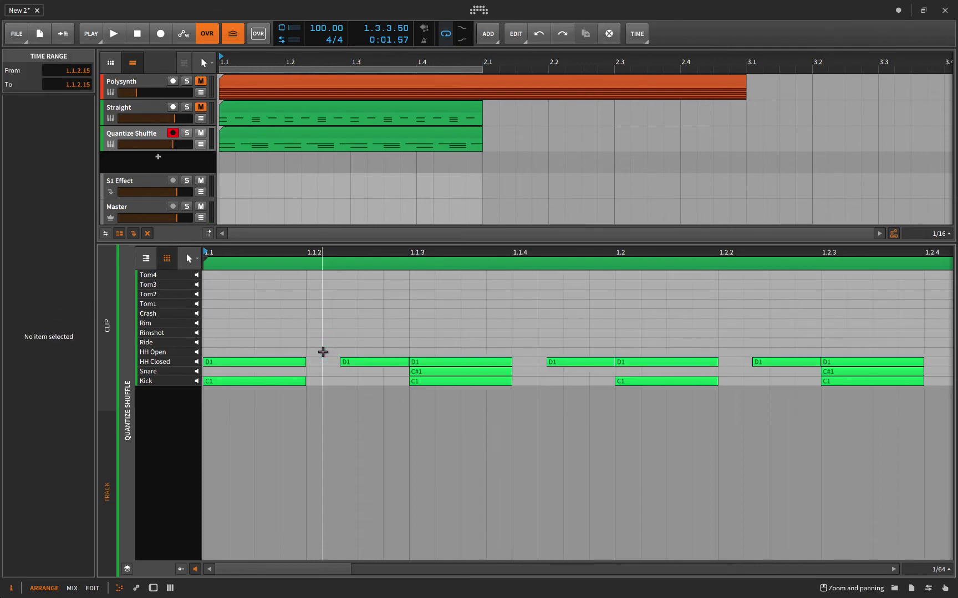
key(ctrl+z)
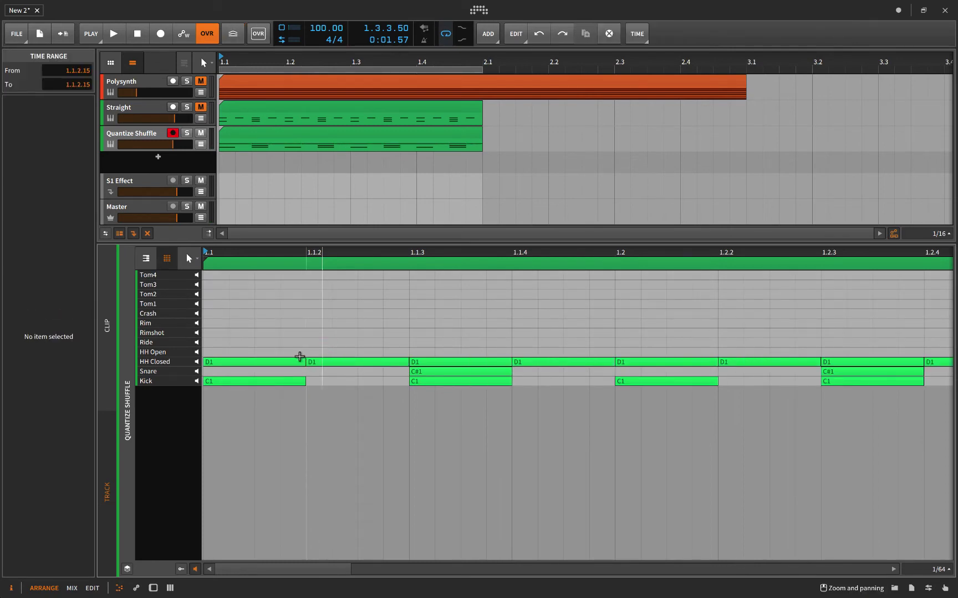
Shorten all notes in the Quantize Shuffle clip to a length of 0.0.0.50
click(272, 326)
key(ctrl+a)
drag(303, 366, 255, 366)
click(297, 344)
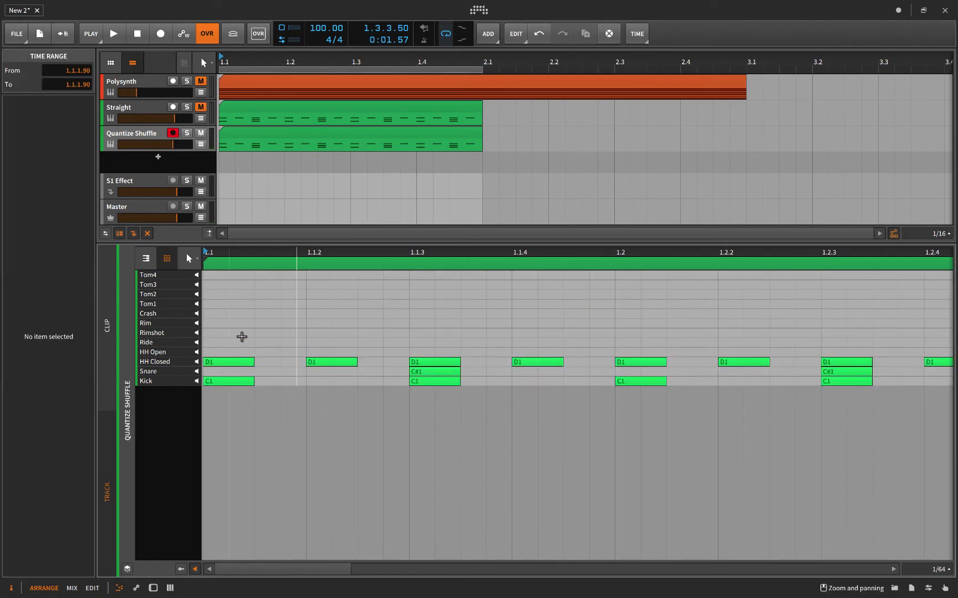
Move the second closed hi-hat note to 1.1.1.50, return it to 1.1.2.00 and deselect it
drag(320, 362, 276, 363)
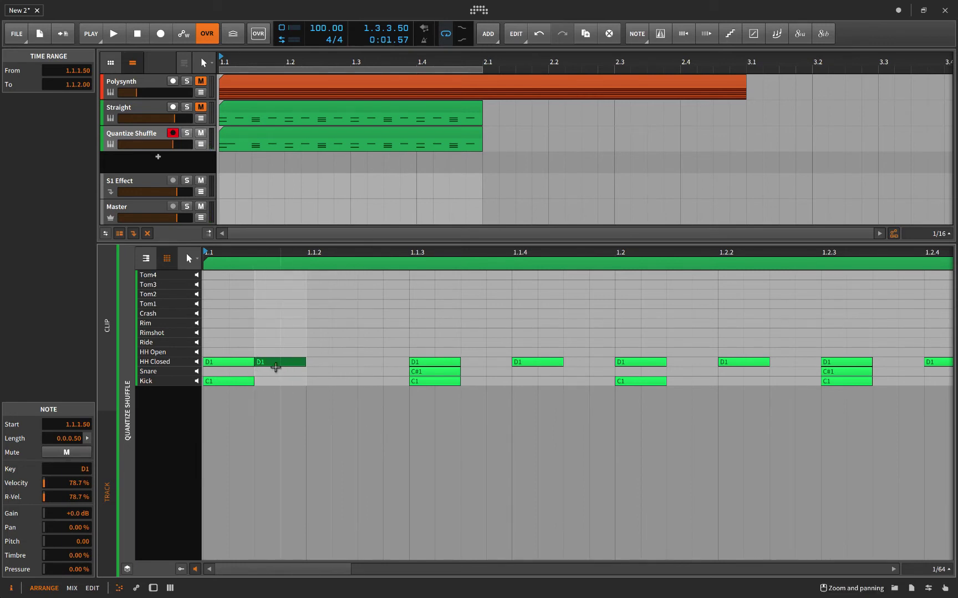
drag(276, 367, 306, 364)
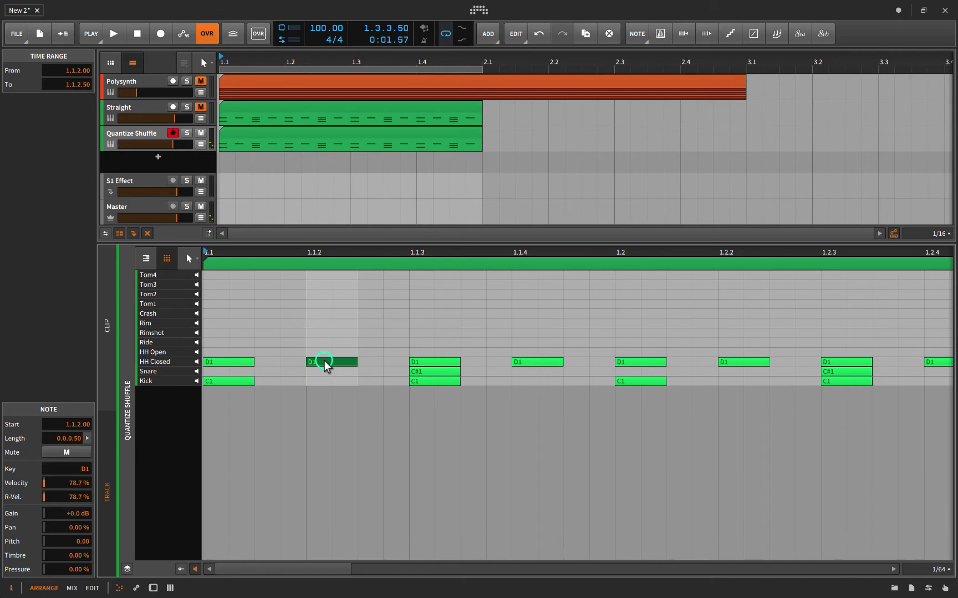
mouse_move(325, 361)
mouse_down()
mouse_move(270, 359)
mouse_move(364, 367)
mouse_move(309, 359)
mouse_up()
click(276, 361)
click(289, 355)
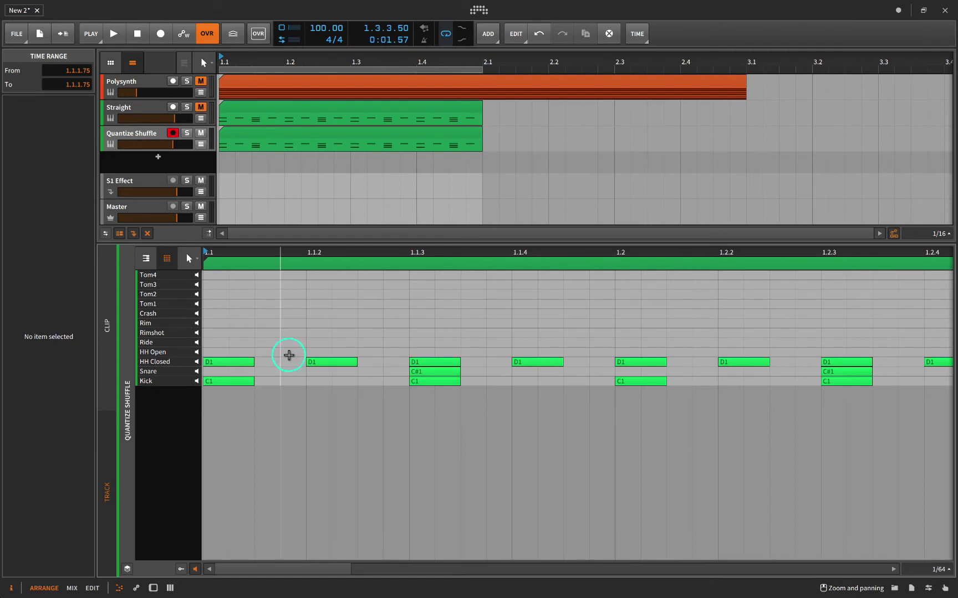
Check the quantize settings for all the shortened notes, close them without applying and clear the note selection
key(ctrl+a)
key(q)
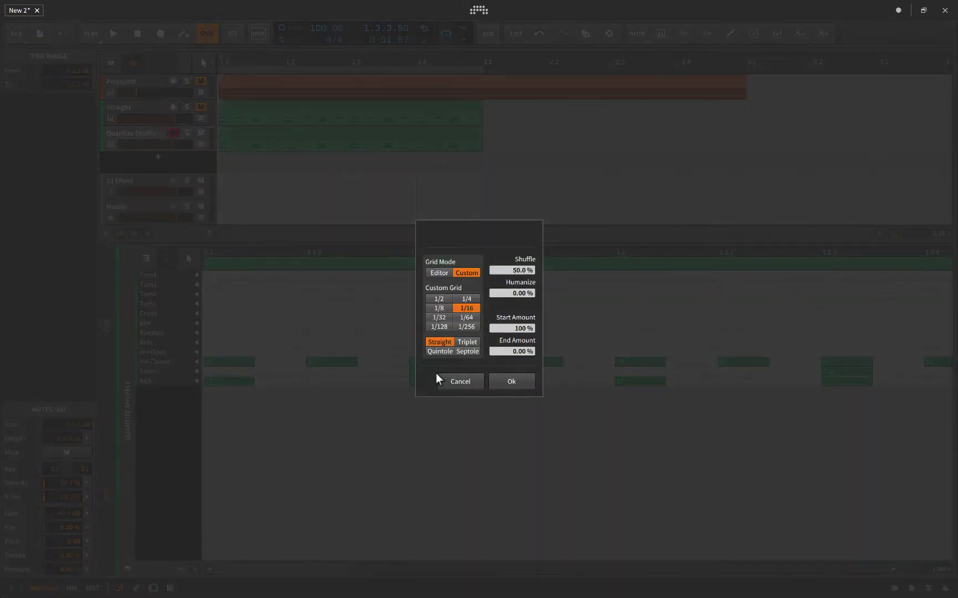
click(460, 381)
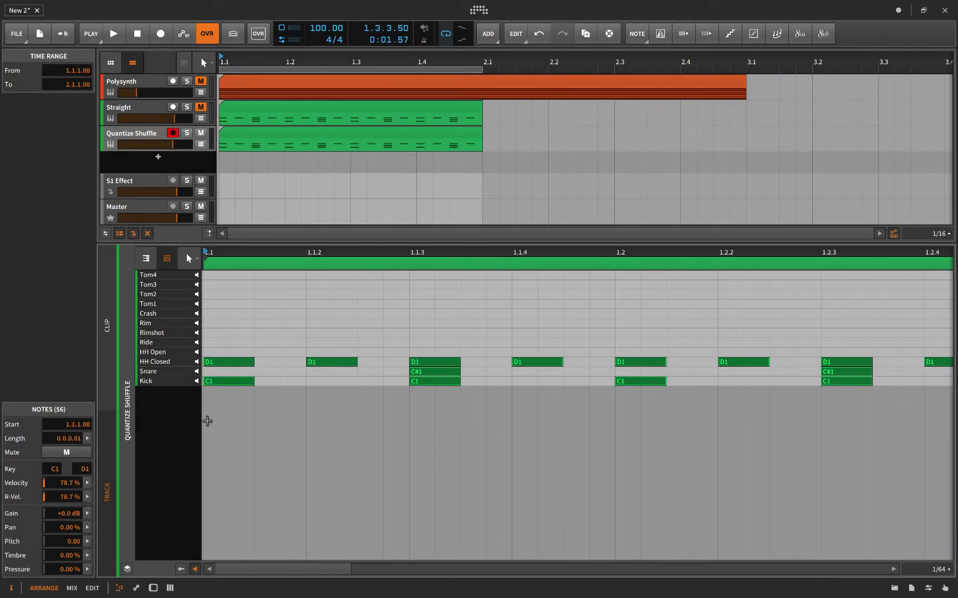
click(278, 306)
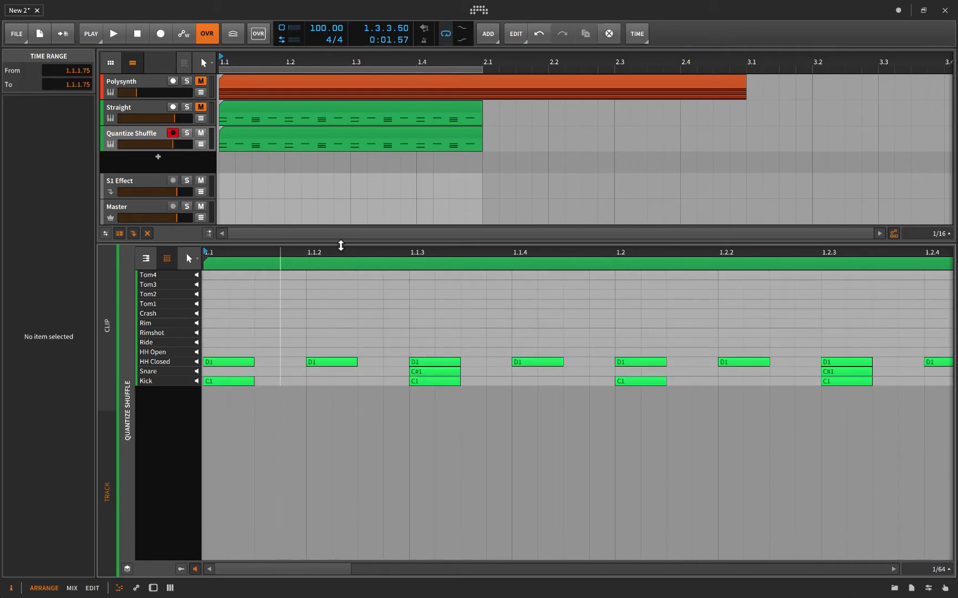
Enlarge the arranger area above the note editor and select the Quantize Shuffle clip
drag(341, 245, 341, 378)
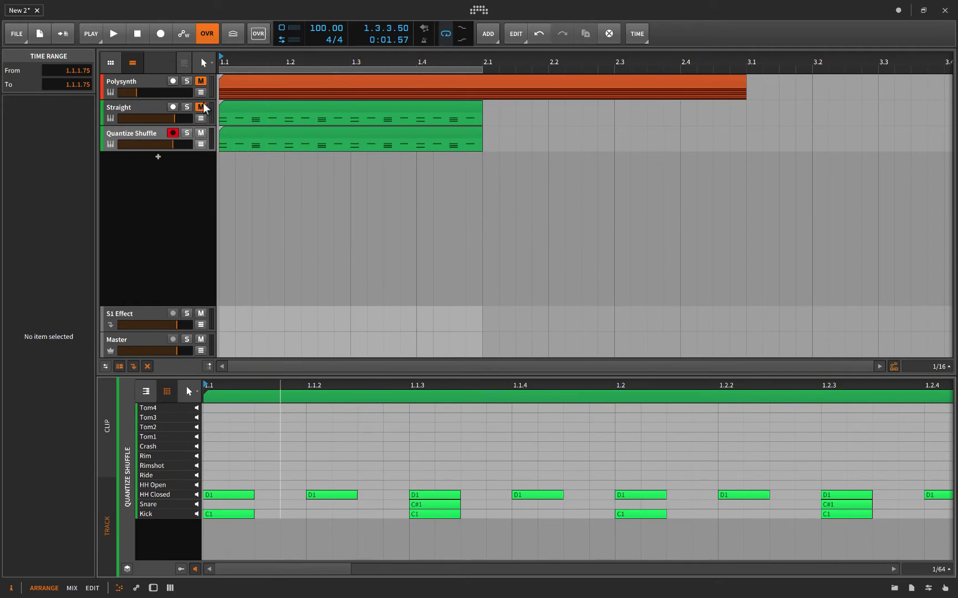
click(240, 135)
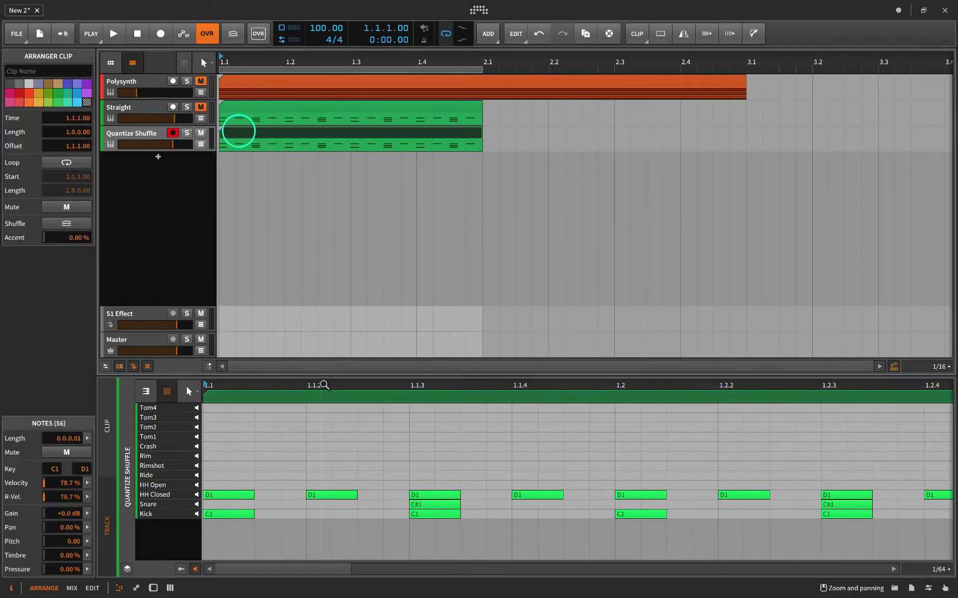
drag(321, 378, 324, 307)
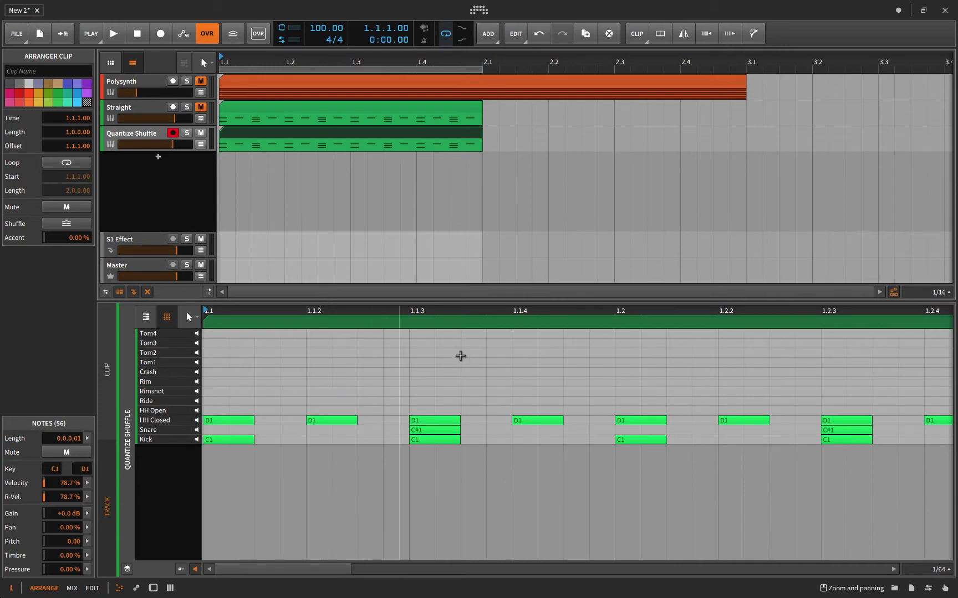
drag(342, 303, 359, 368)
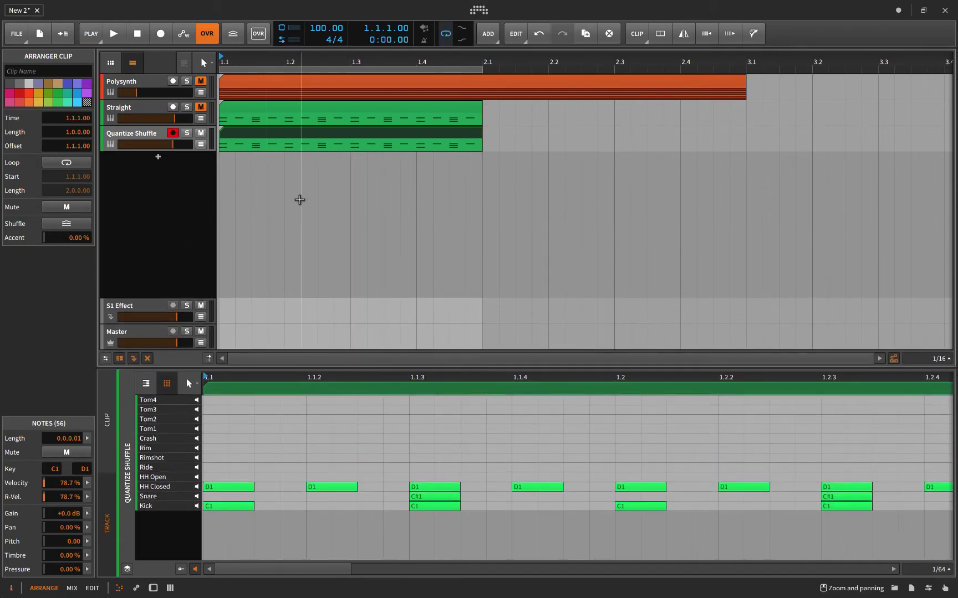
Switch on the global groove and toggle the Quantize Shuffle clip's Shuffle on and back off
click(232, 34)
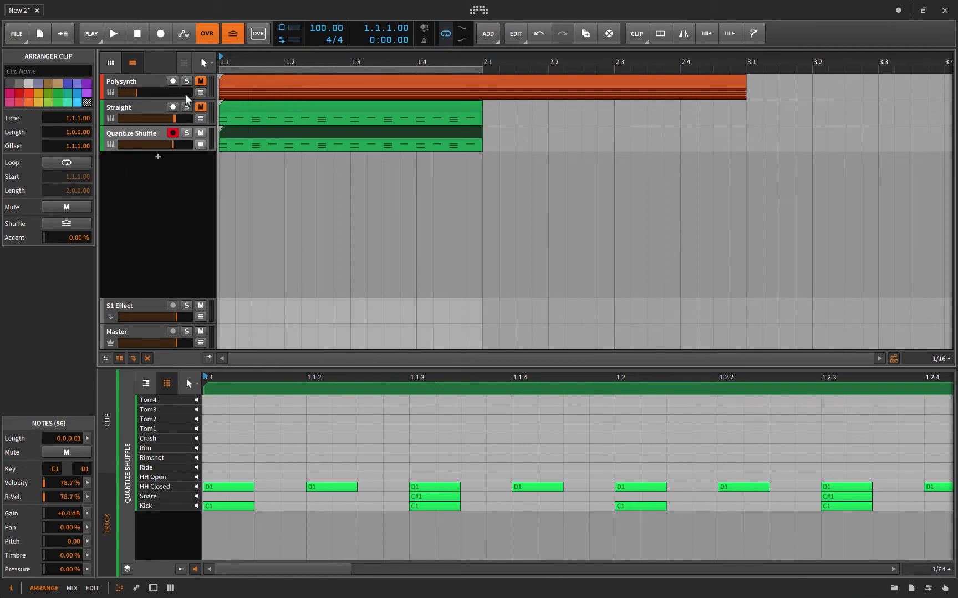
click(69, 222)
click(64, 225)
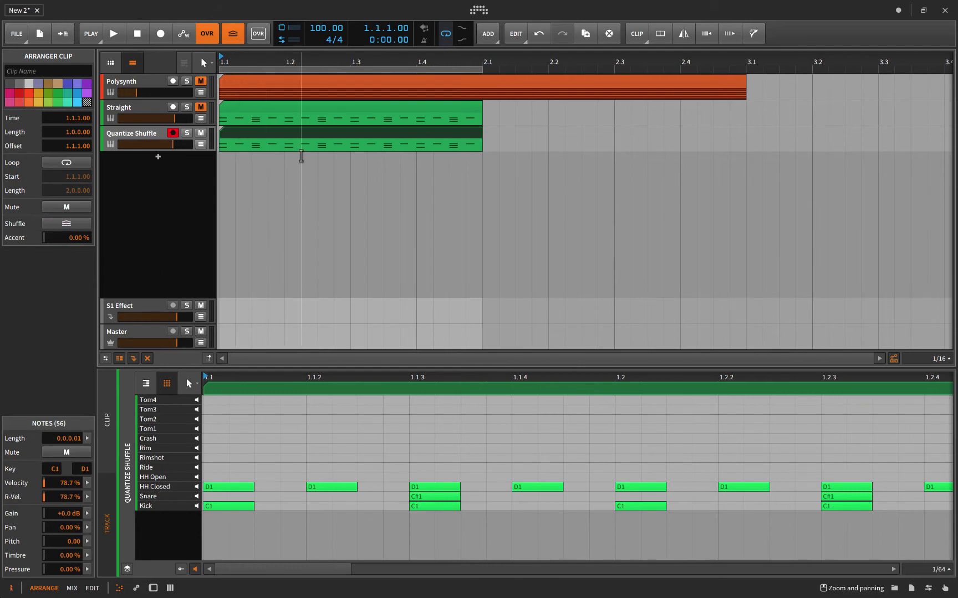
Quantize all the clip's notes to a custom straight 1/16 grid with 50% Shuffle and 100% Start Amount, and undo it
click(292, 132)
click(343, 441)
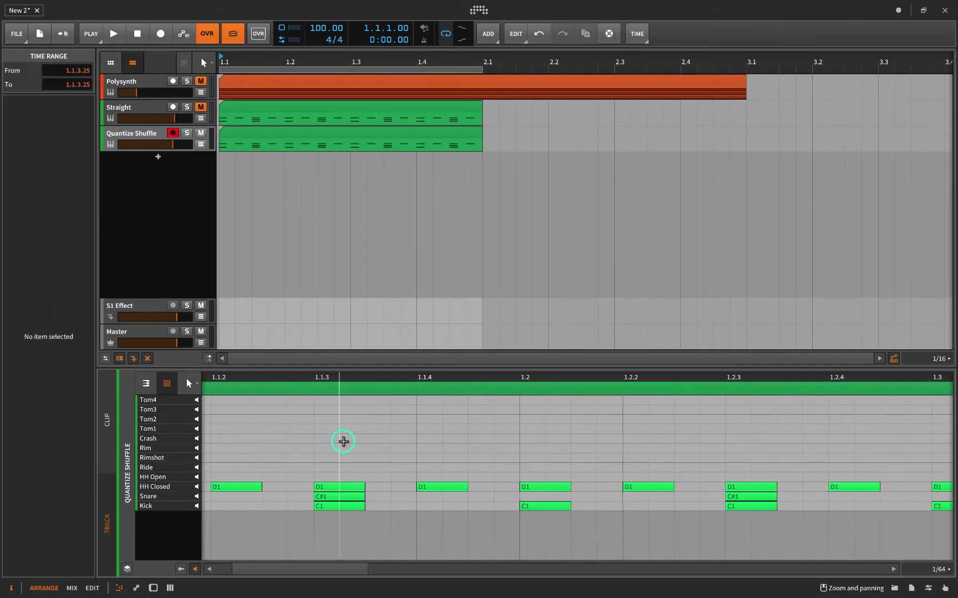
key(ctrl+a)
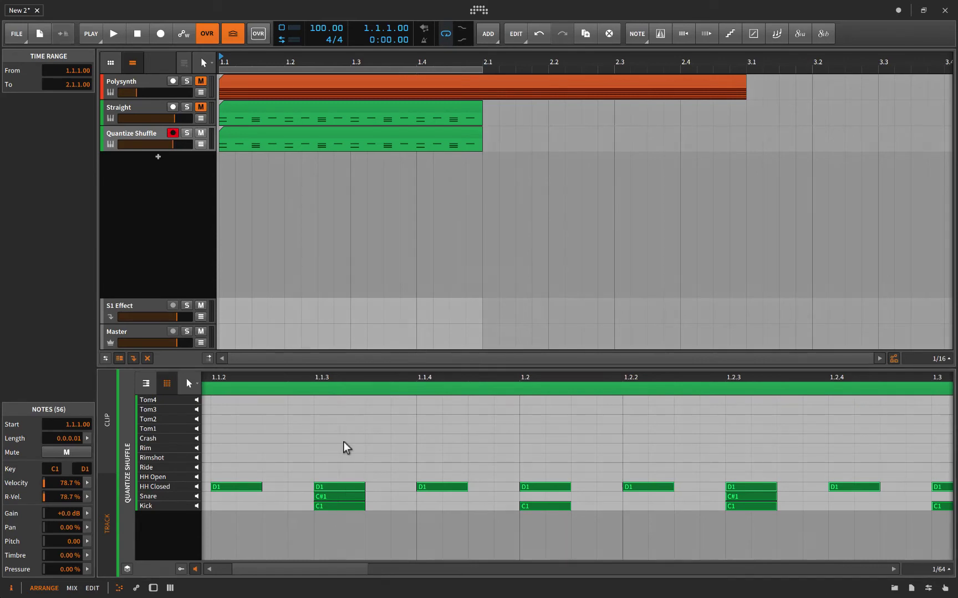
key(q)
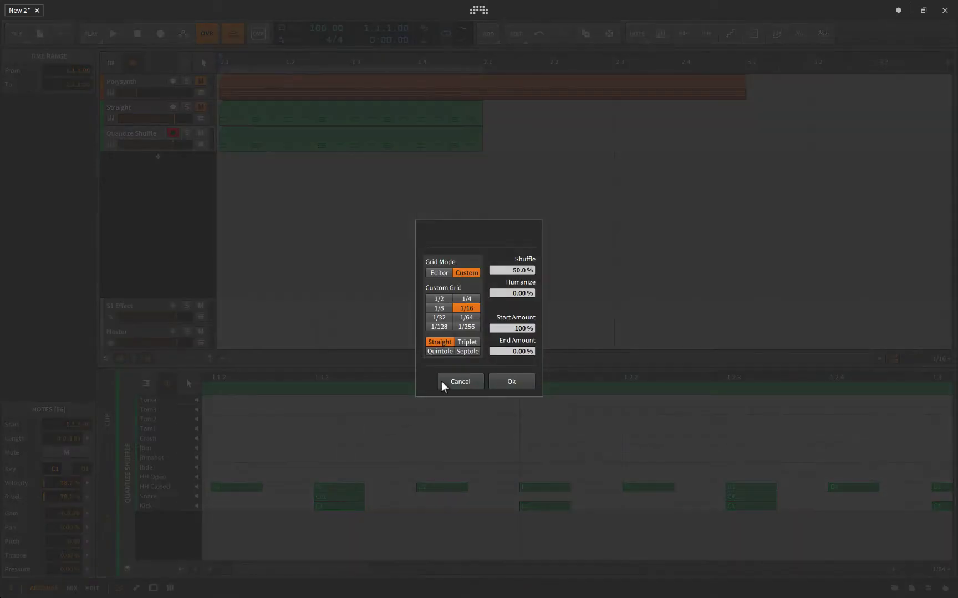
click(497, 380)
click(306, 445)
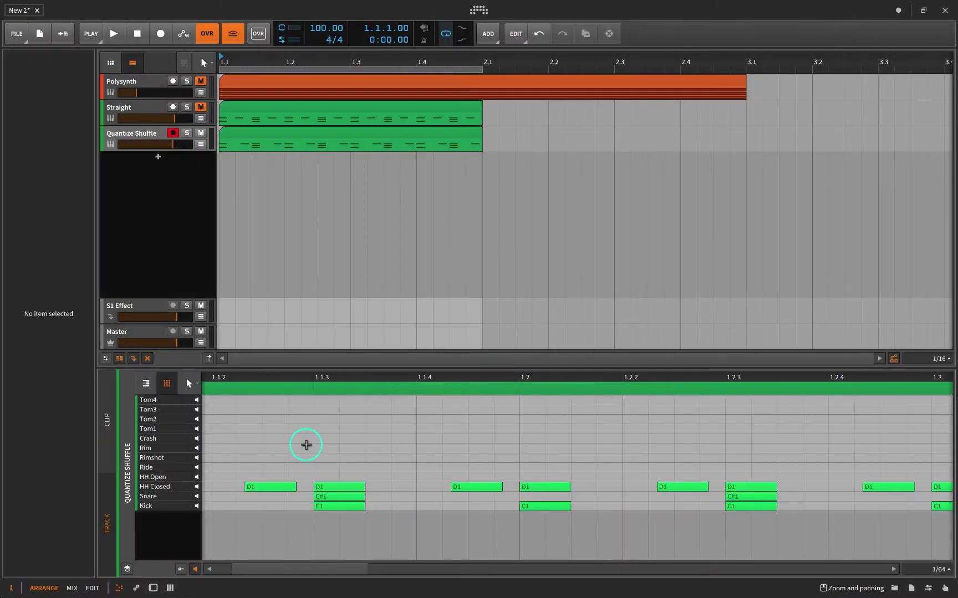
key(ctrl+z)
Enable Shuffle on the Quantize Shuffle clip and play it back with the global groove
click(244, 138)
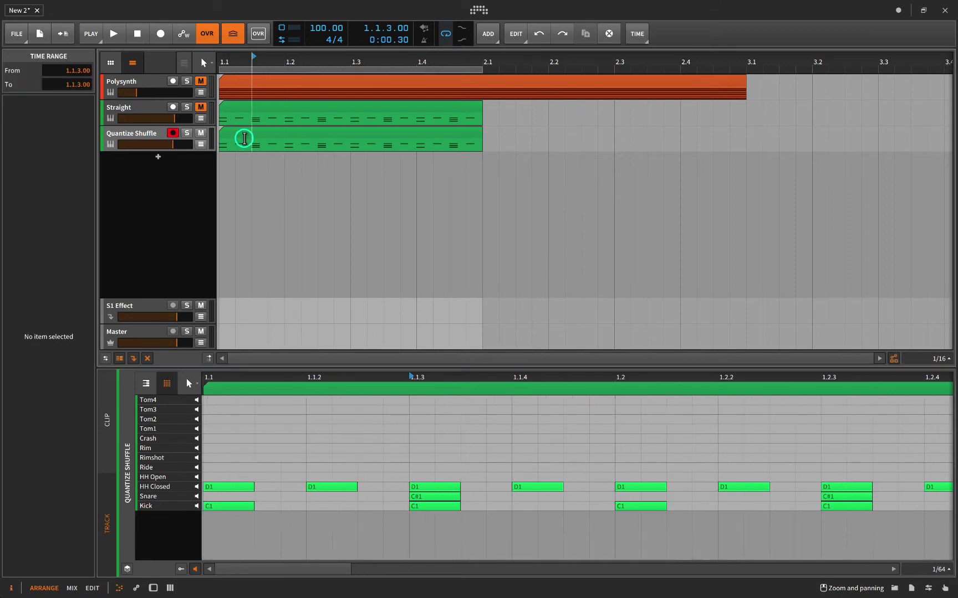
click(243, 133)
click(55, 223)
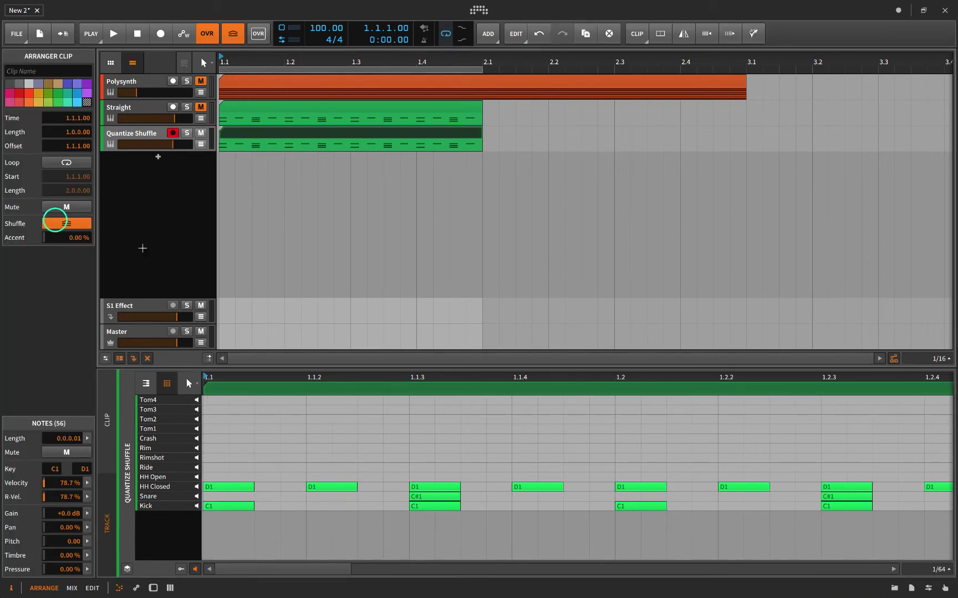
key(space)
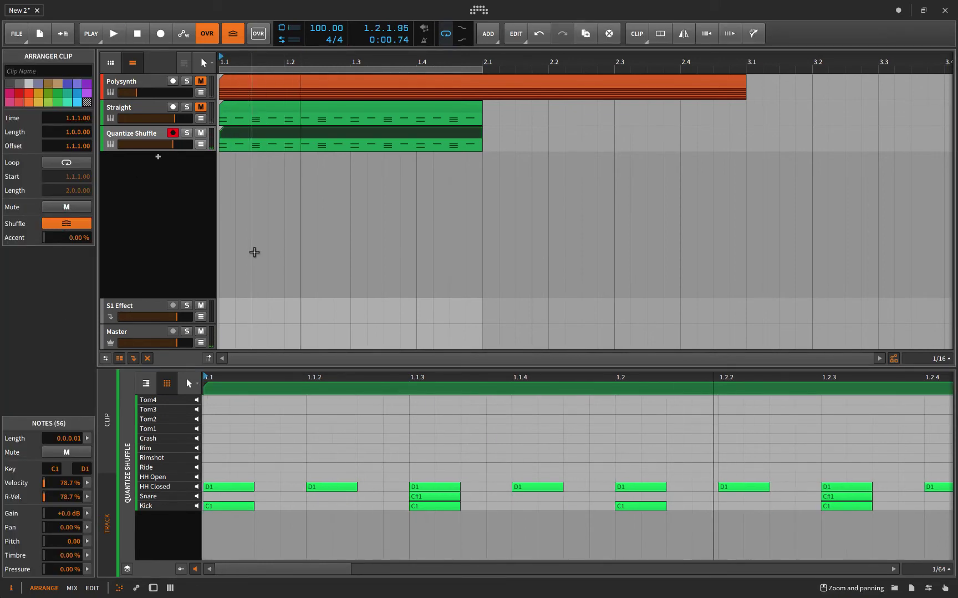
Mute the Quantize Shuffle track, unmute the Polysynth track and play it back
click(293, 368)
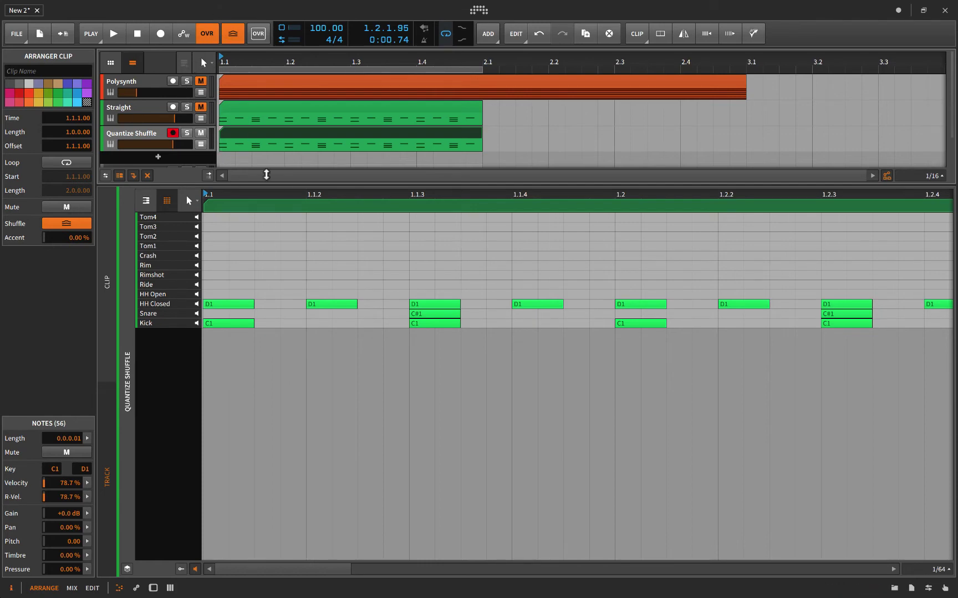
drag(278, 188, 297, 375)
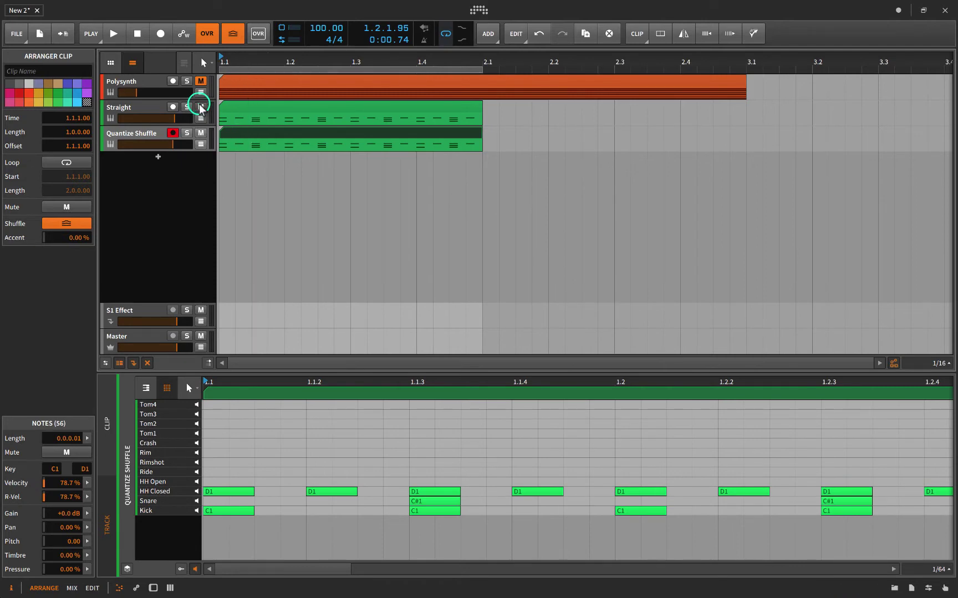
click(201, 106)
click(201, 133)
click(200, 81)
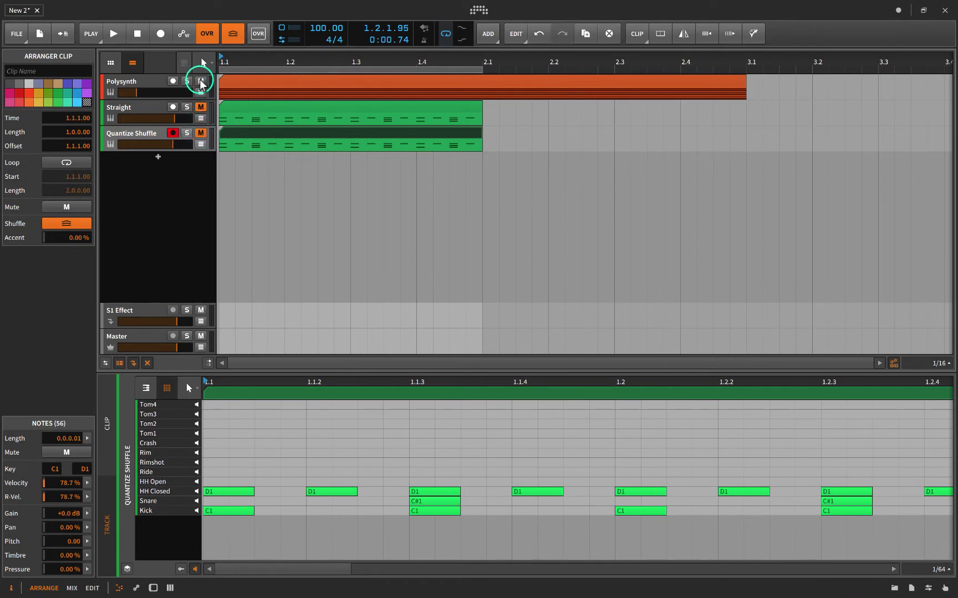
key(space)
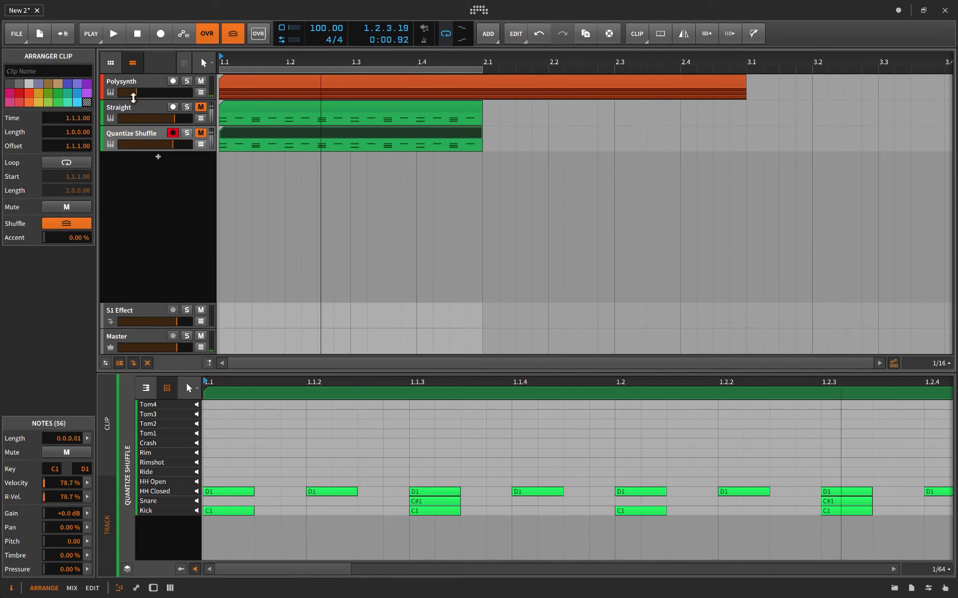
Show the Polysynth track's devices, bypass the Arpeggiator, play the Polysynth clip without it, and reactivate the Arpeggiator
click(162, 82)
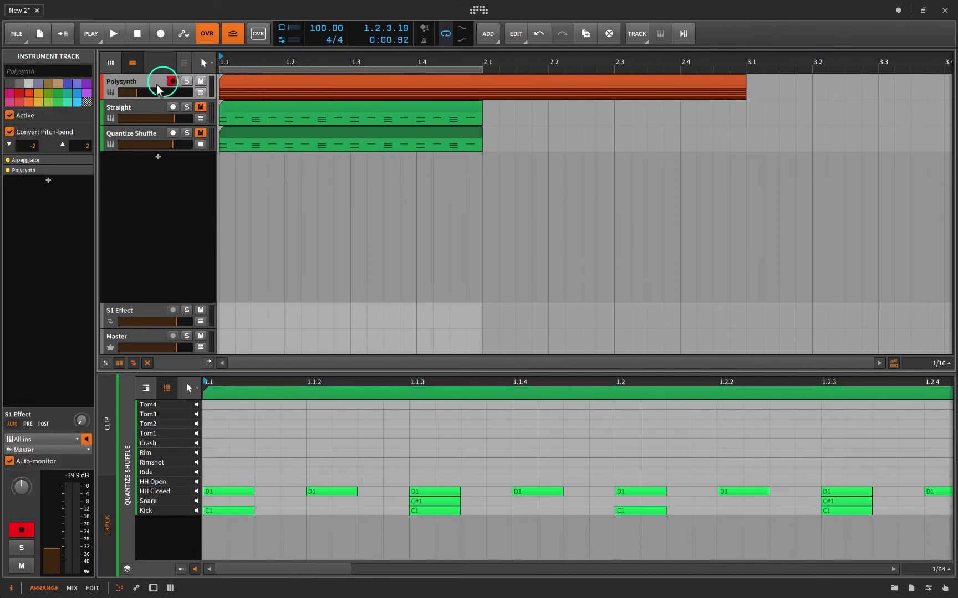
key(d)
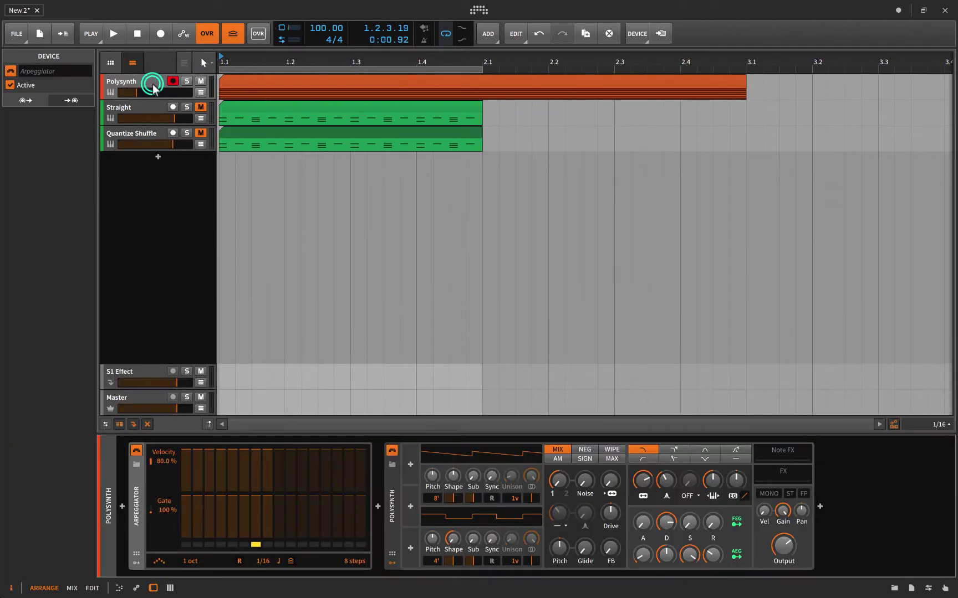
click(133, 448)
key(space)
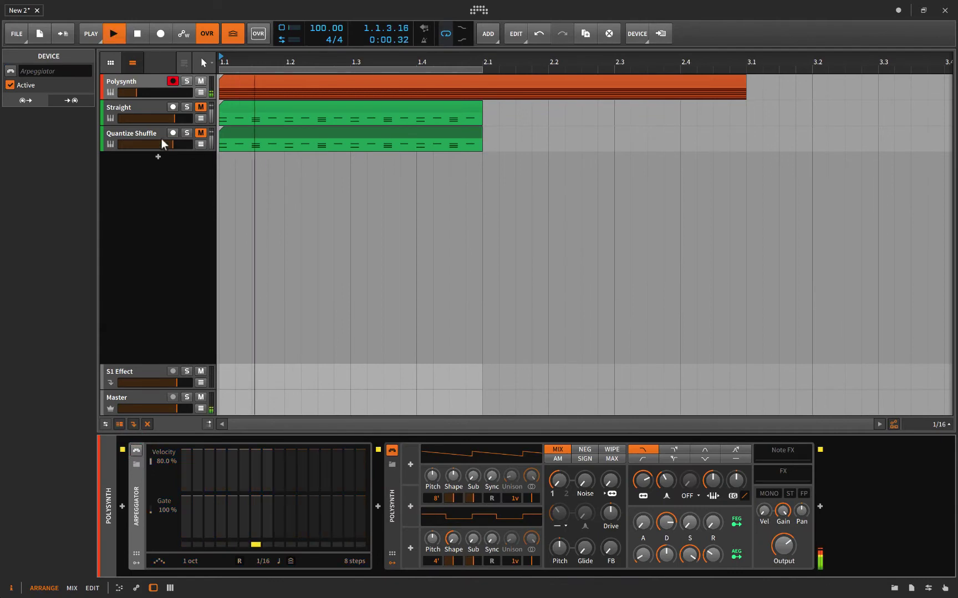
click(229, 83)
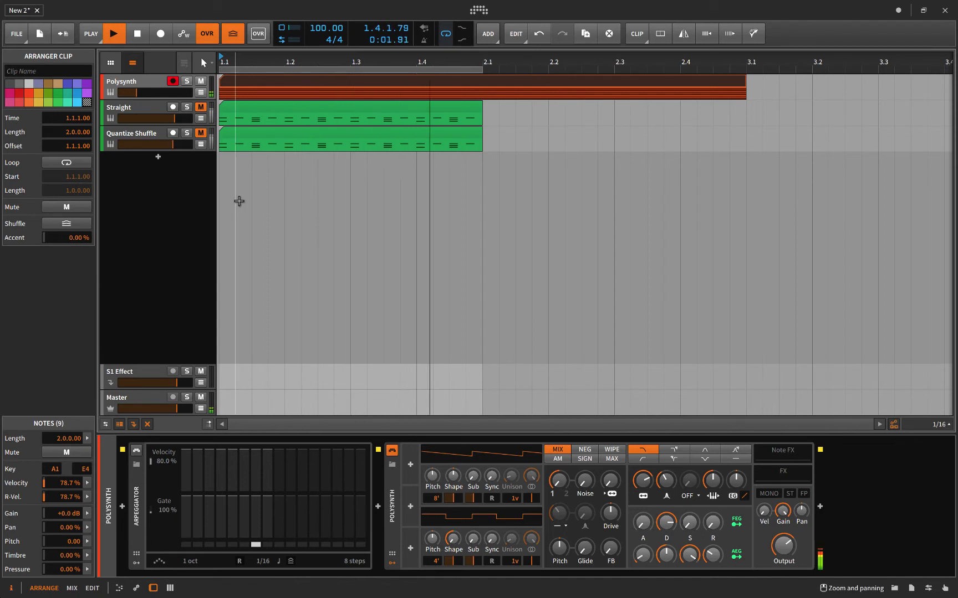
key(space)
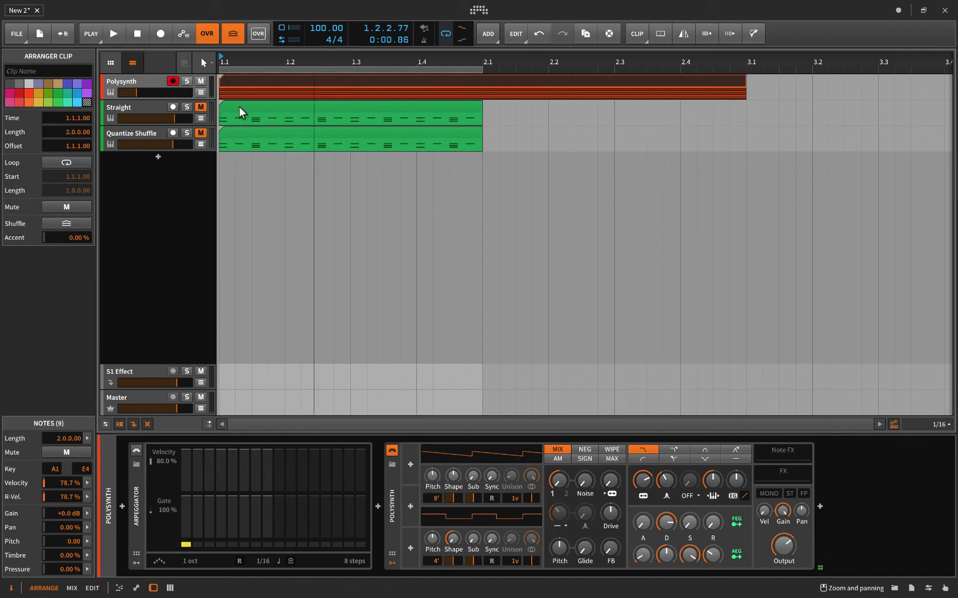
click(135, 491)
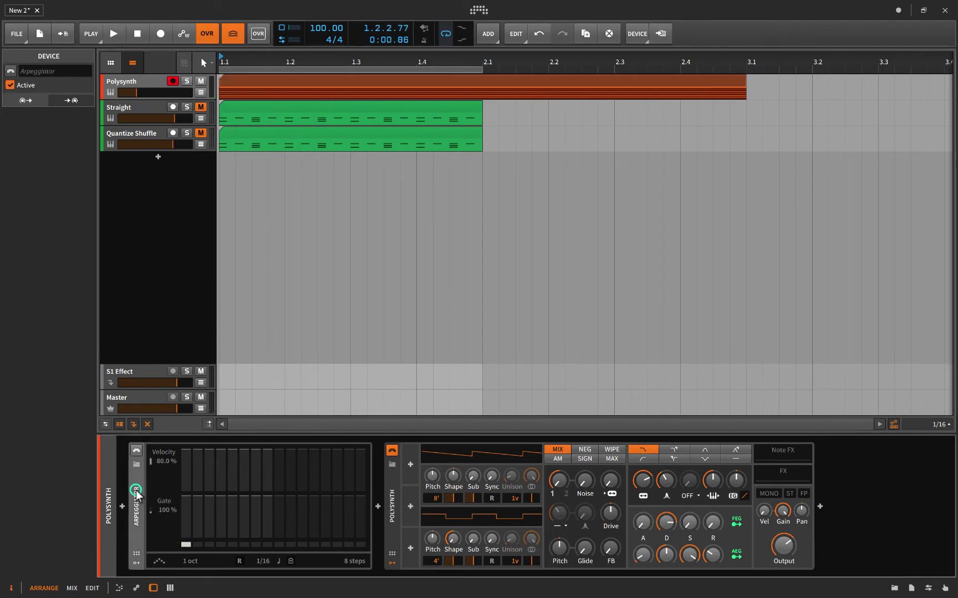
click(135, 451)
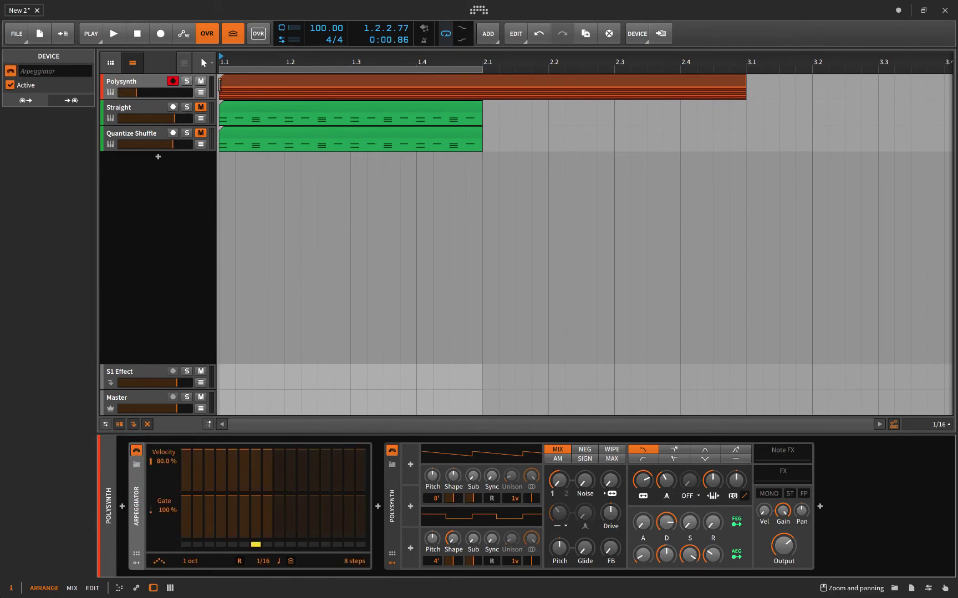
Play the arpeggiated Polysynth clip with the global groove switched off, and switch the groove back on
click(226, 81)
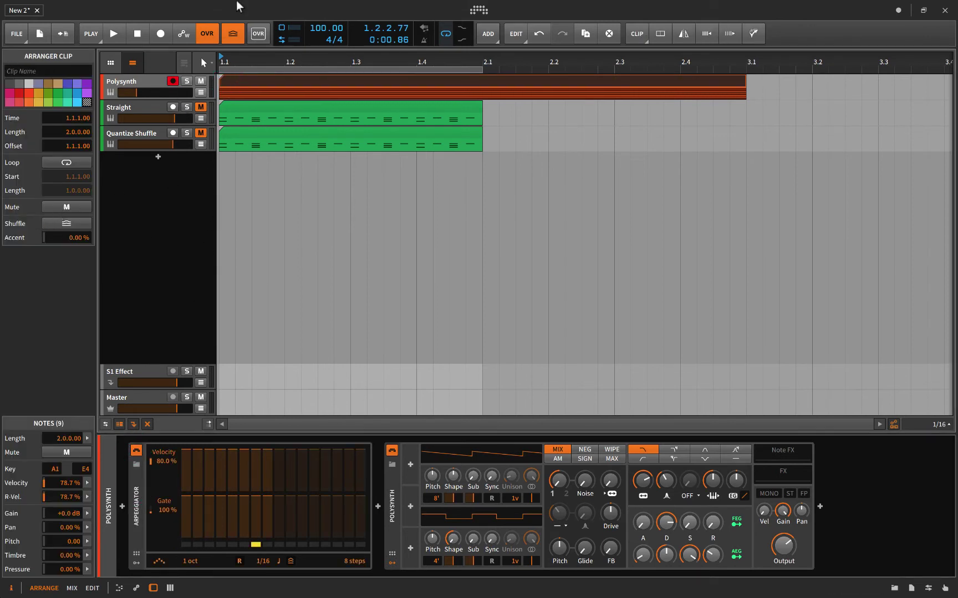
click(232, 34)
key(space)
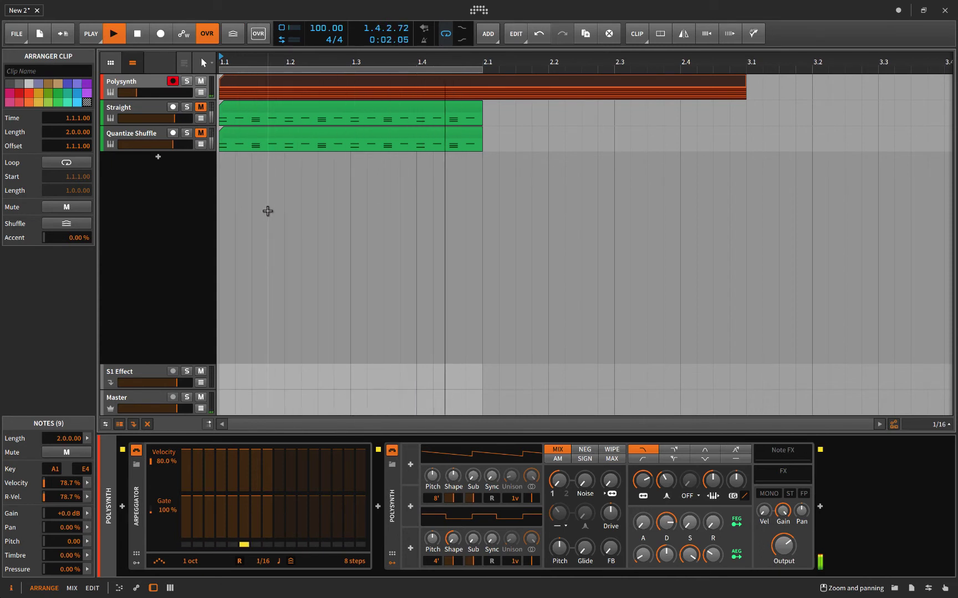
key(space)
click(233, 33)
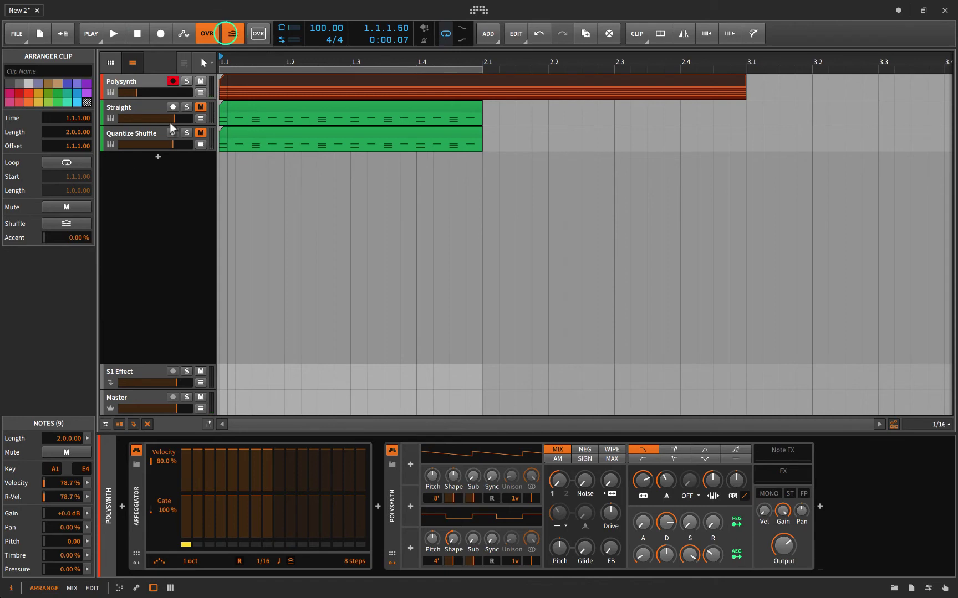
Enable Shuffle on the Polysynth clip and play it back with the global groove
click(64, 225)
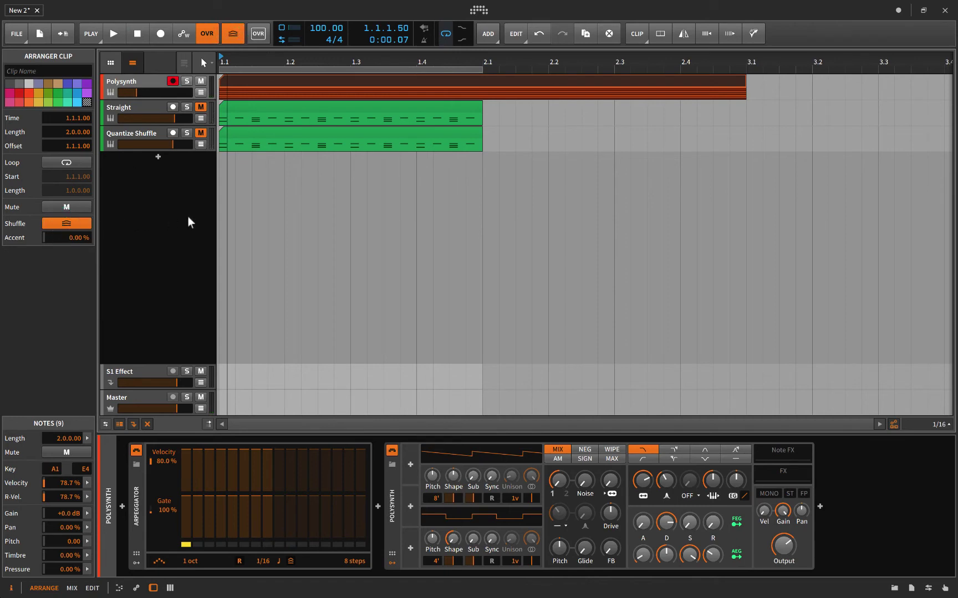
key(space)
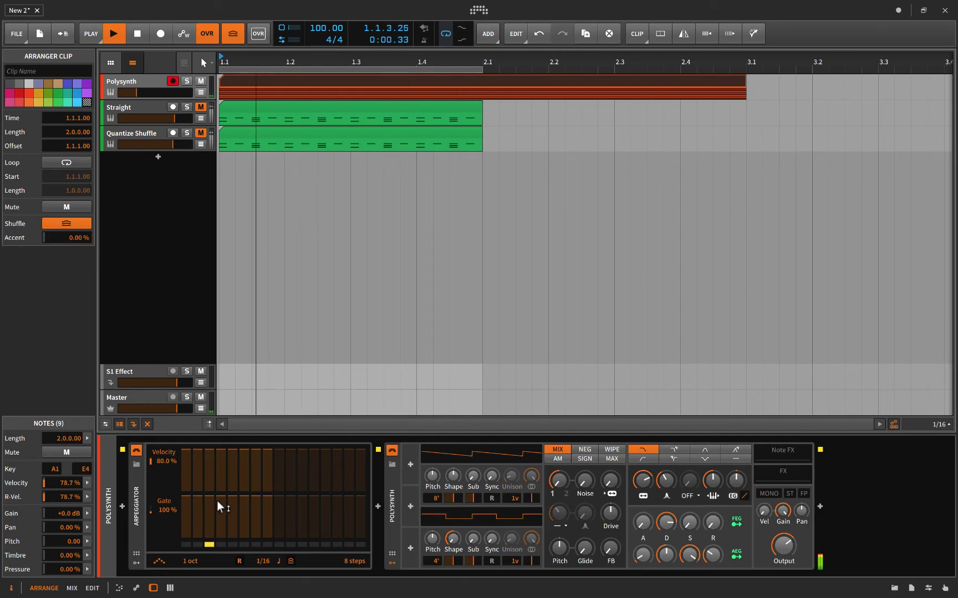
key(space)
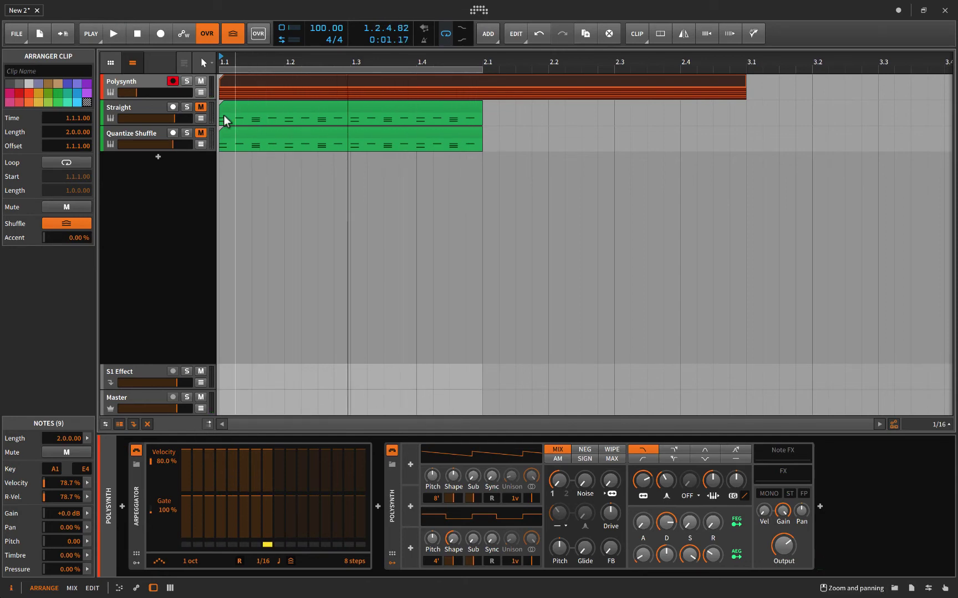
Examine the Polysynth clip's Shuffle setting and the Arpeggiator's rate, and play the shuffled clip again
click(137, 74)
click(239, 81)
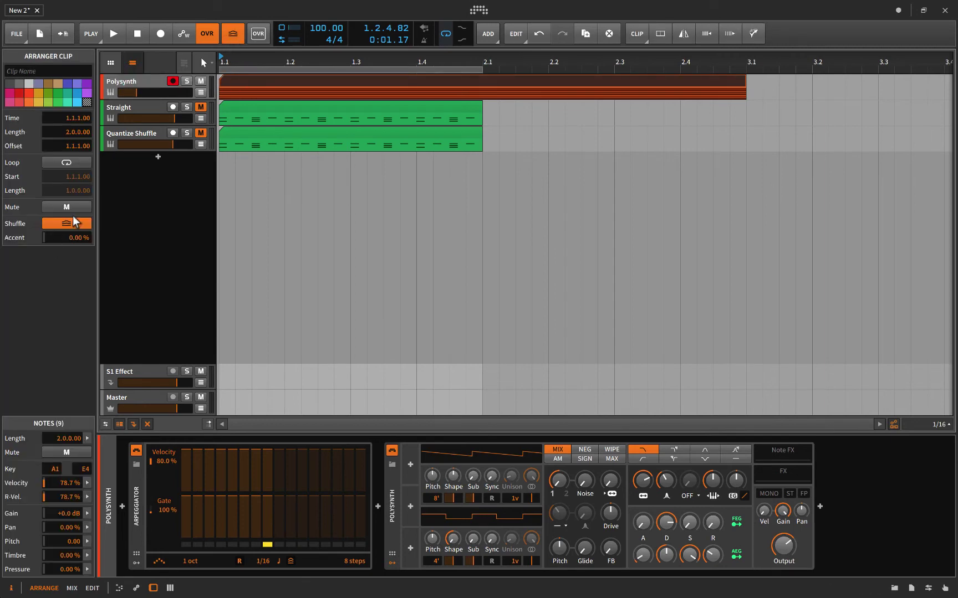
click(154, 82)
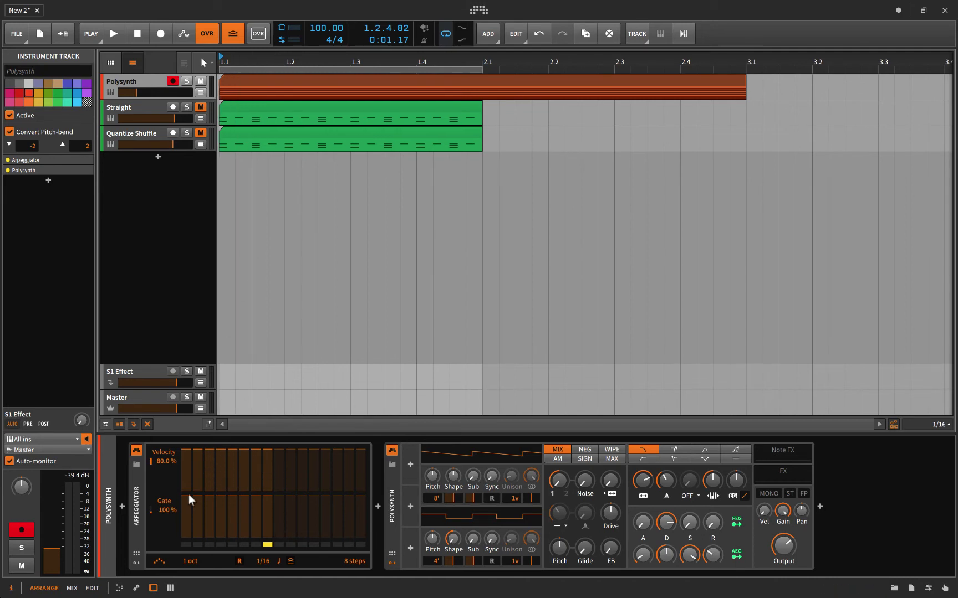
click(276, 562)
click(265, 562)
click(228, 83)
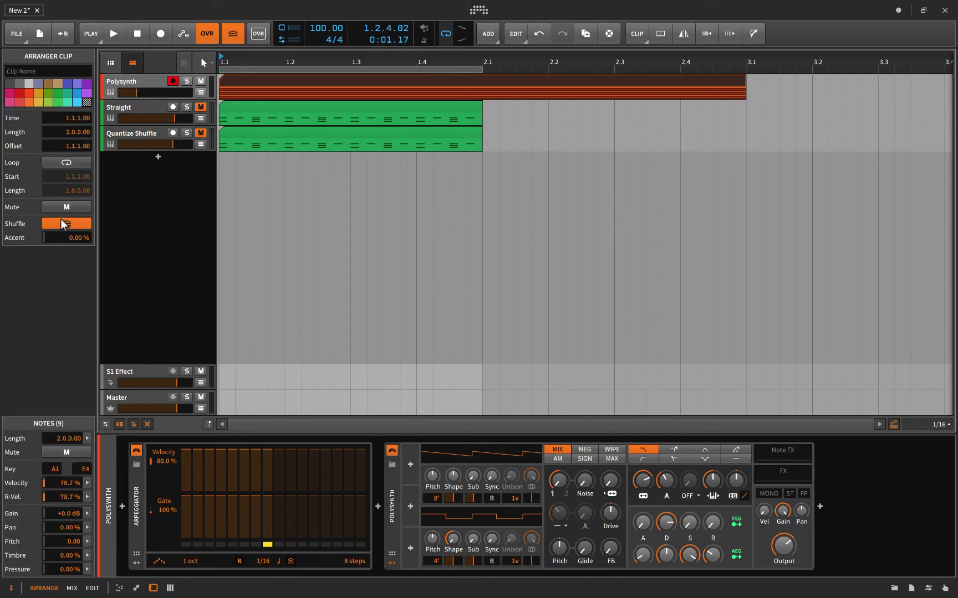
key(space)
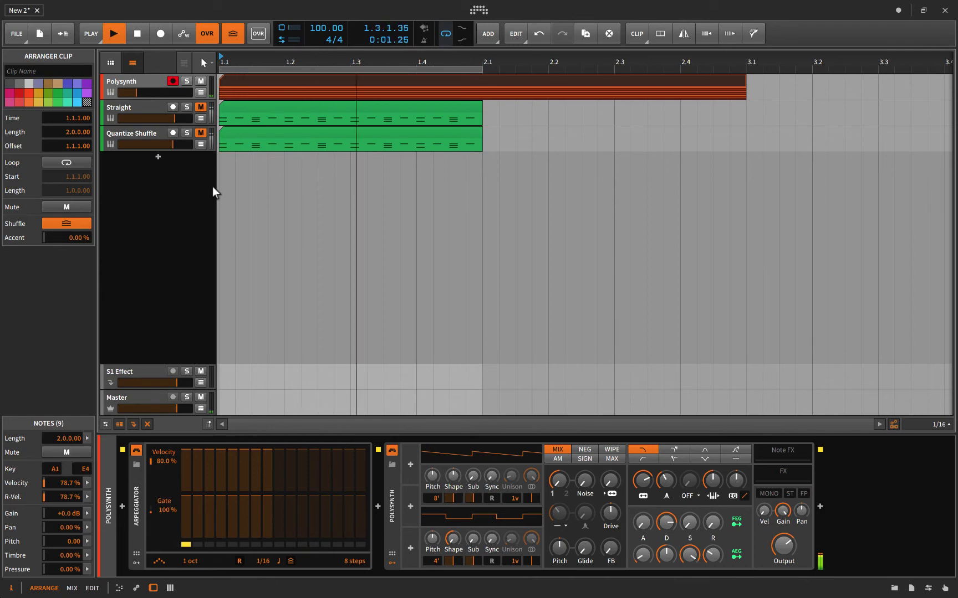
key(space)
Unmute the Straight track, enable Shuffle on its clip and play it together with the Polysynth clip
click(201, 108)
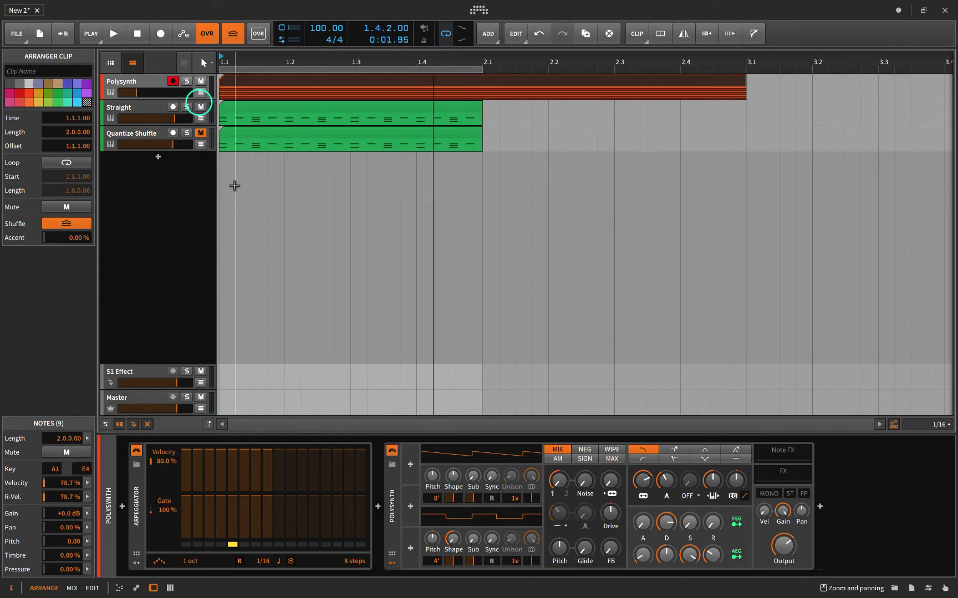
key(space)
click(163, 108)
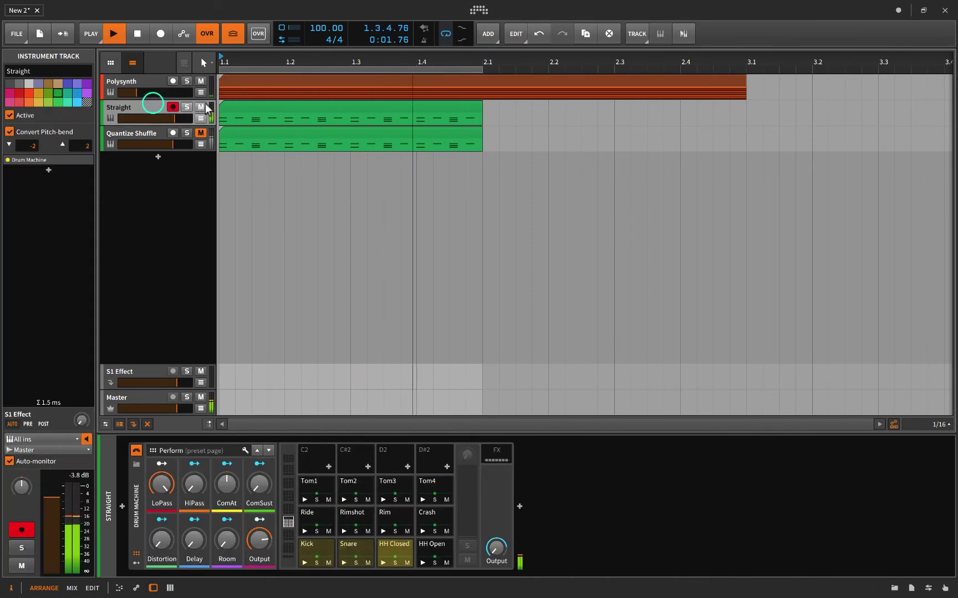
click(235, 108)
click(56, 225)
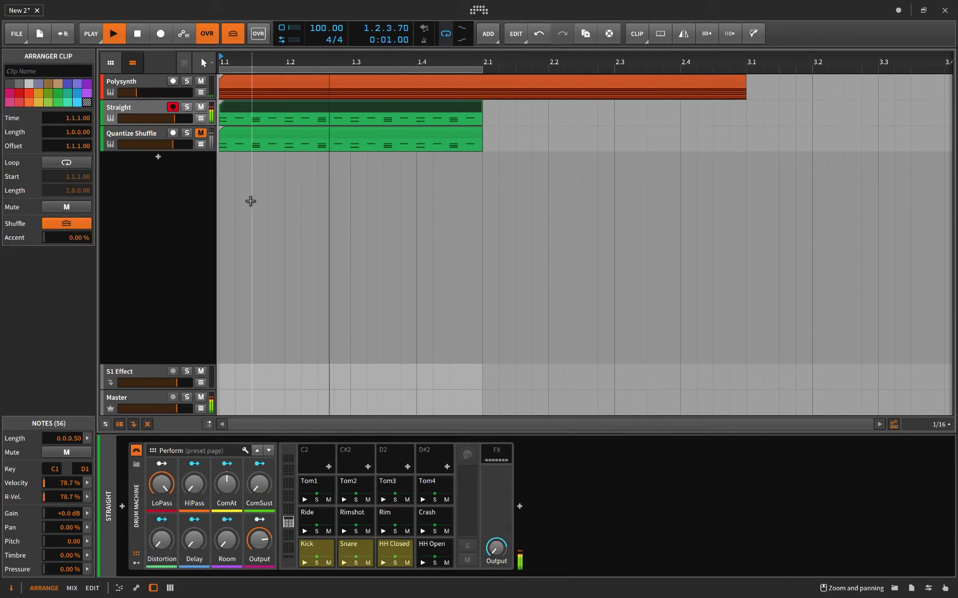
key(space)
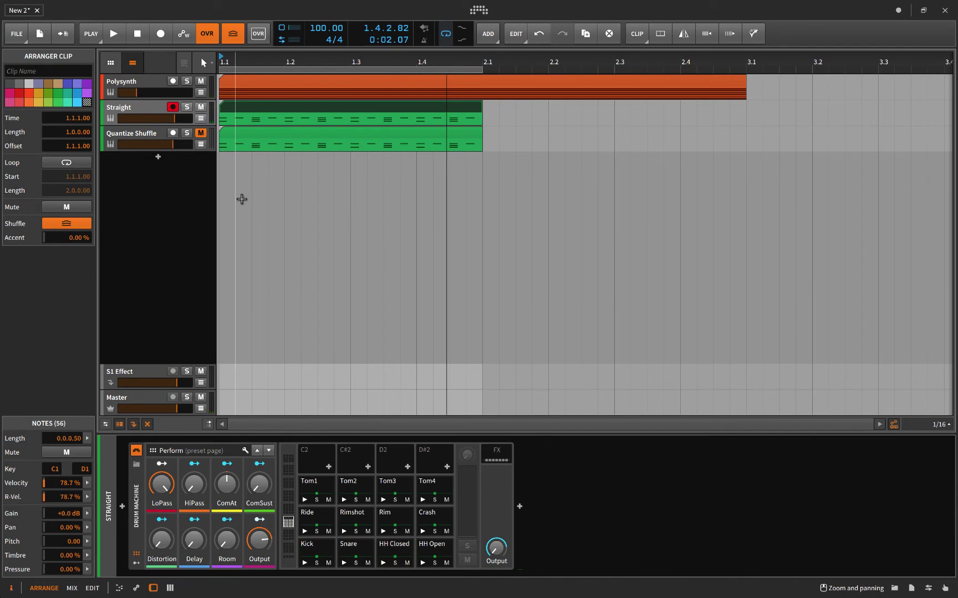
Open the Quantize Shuffle clip in the note editor, mute the Straight track and unmute the Quantize Shuffle track
click(240, 84)
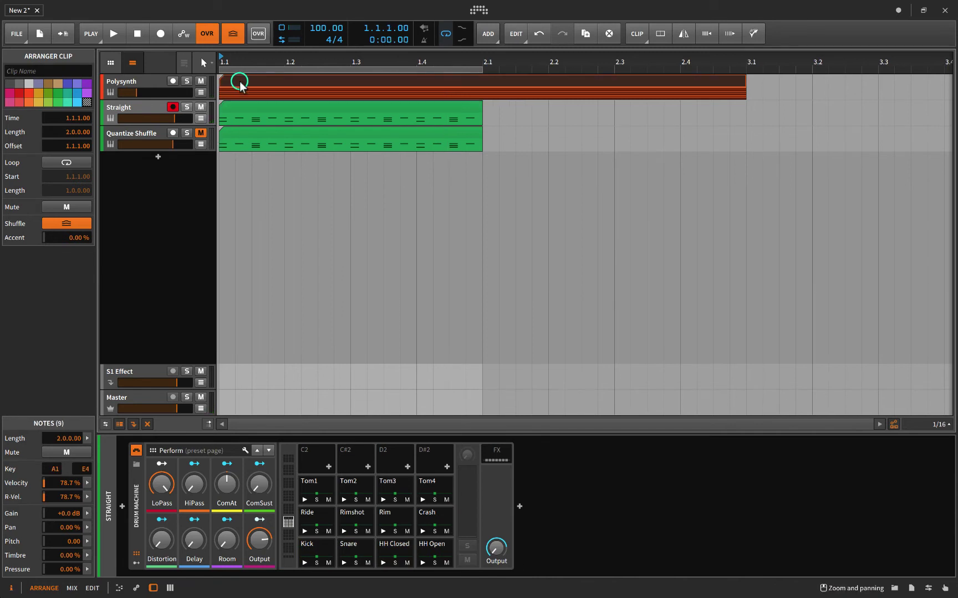
click(249, 112)
double_click(248, 131)
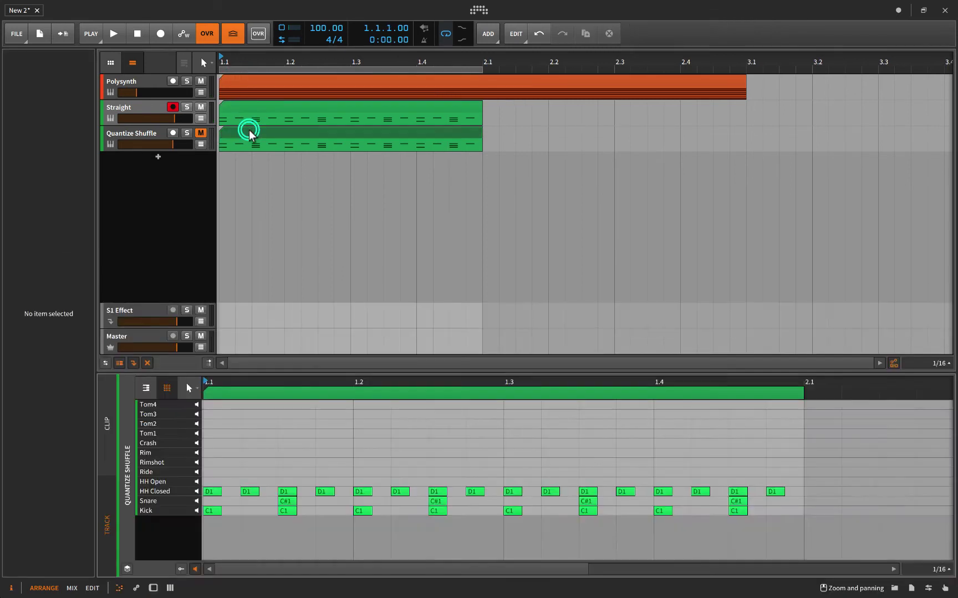
click(200, 107)
click(201, 133)
Bring up the Quantize settings for all the clip's notes, set the grid mode to Editor and cancel
click(335, 462)
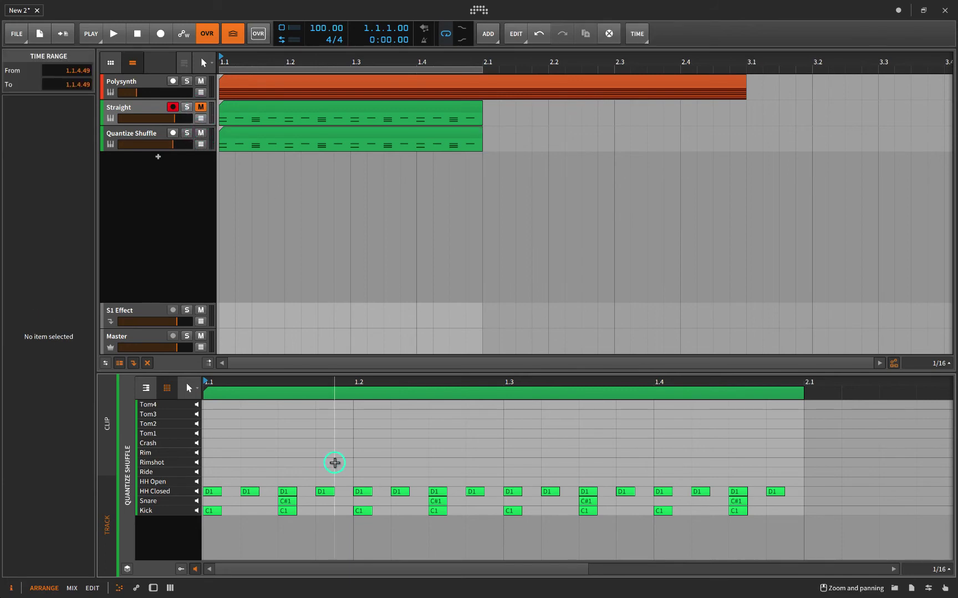
key(q)
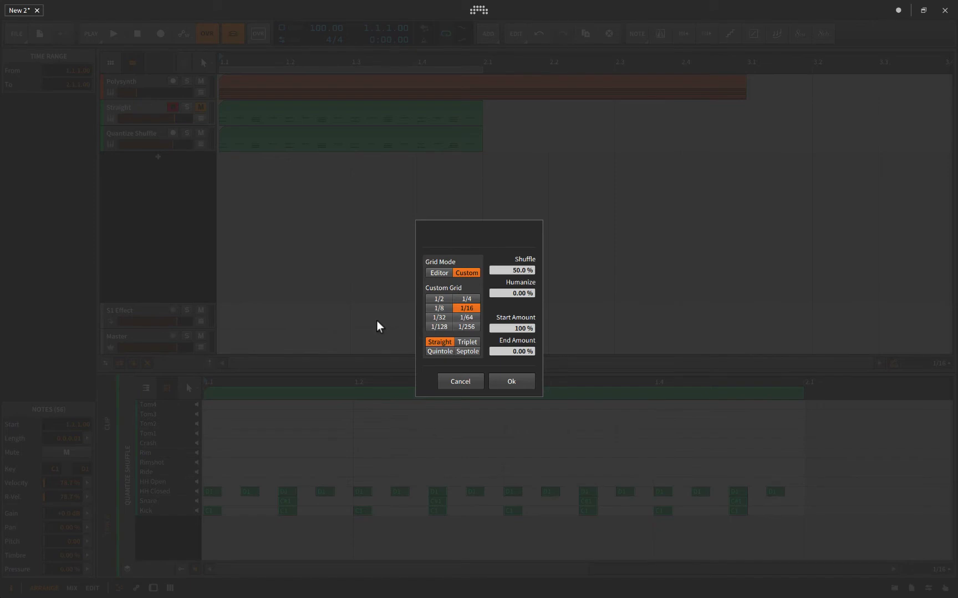
click(440, 273)
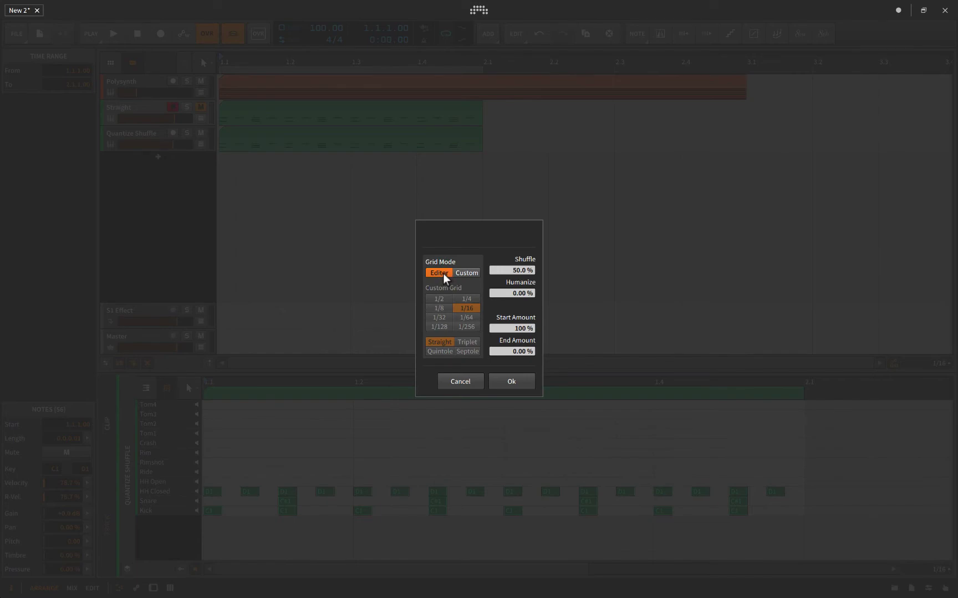
click(463, 378)
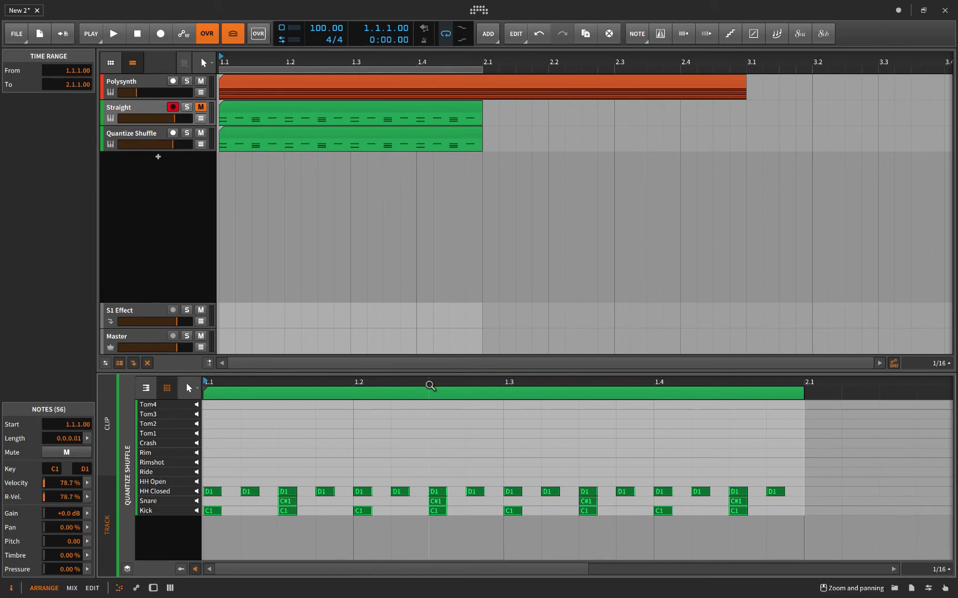
Compare the Custom and Editor grid modes in the Quantize settings, ending on Editor, adjust Shuffle to 49.4 % and cancel
key(q)
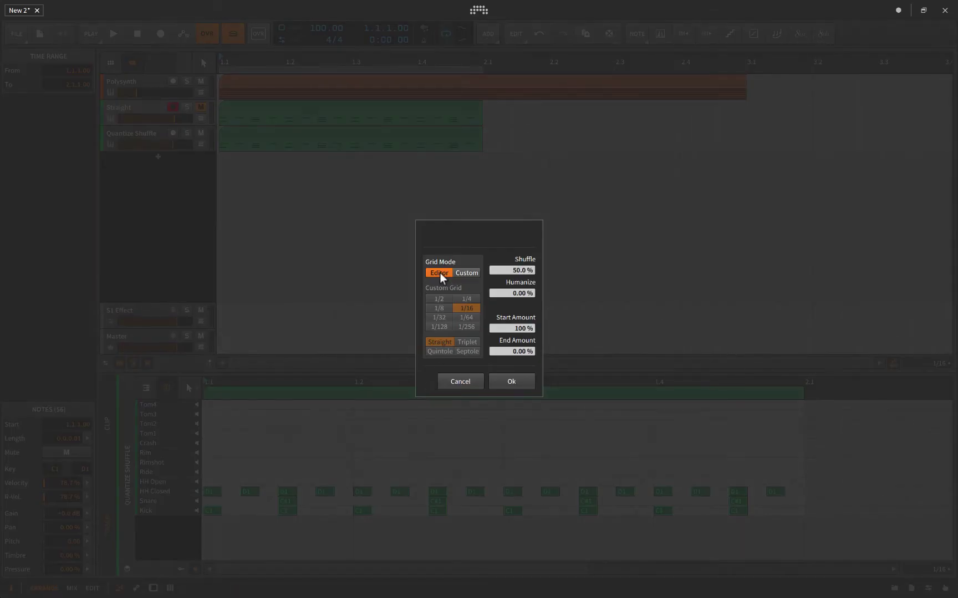
click(463, 272)
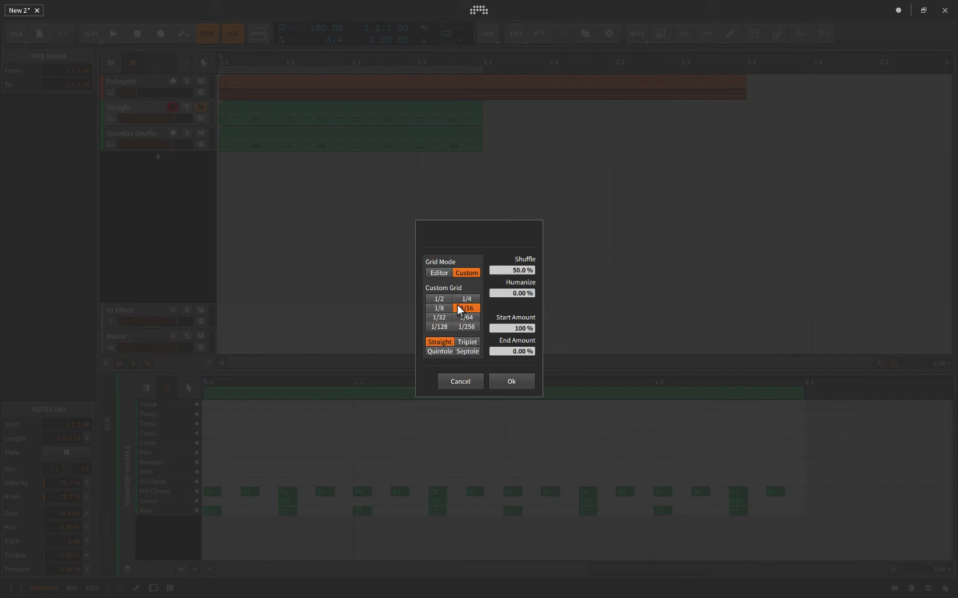
click(439, 273)
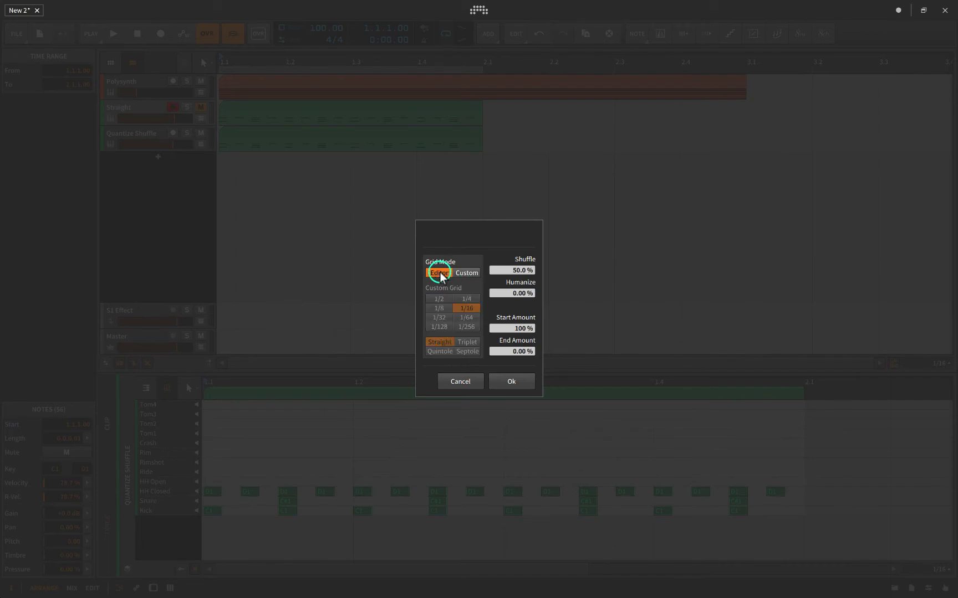
click(460, 273)
click(439, 273)
click(461, 272)
click(439, 273)
click(465, 273)
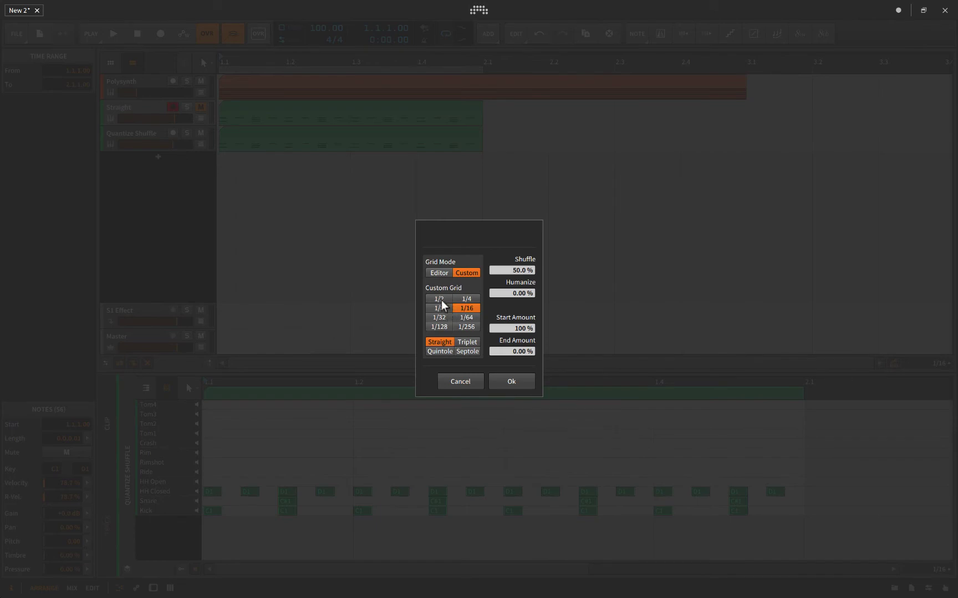
click(438, 273)
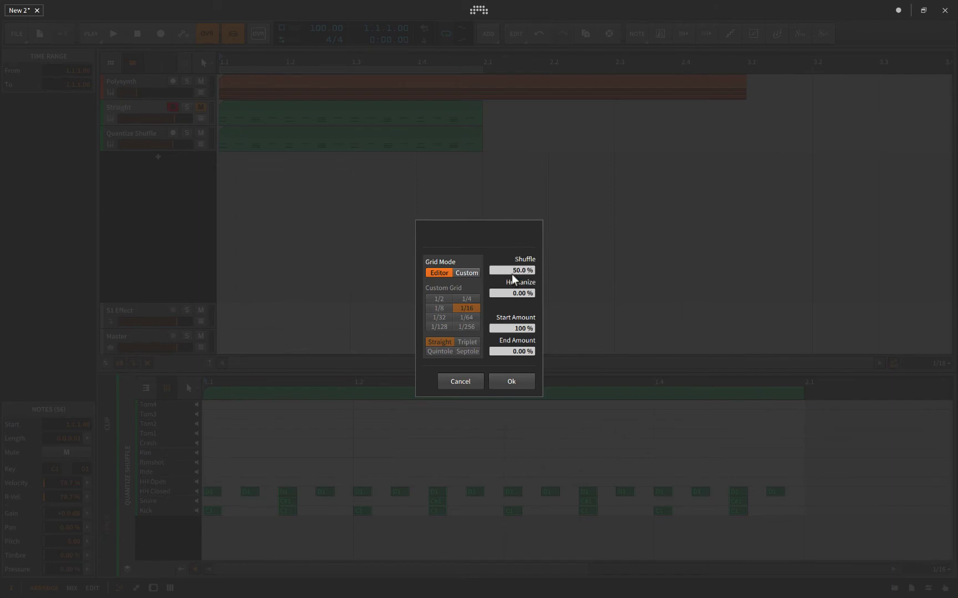
mouse_move(517, 272)
mouse_down()
mouse_move(516, 302)
mouse_move(516, 272)
mouse_up()
click(462, 382)
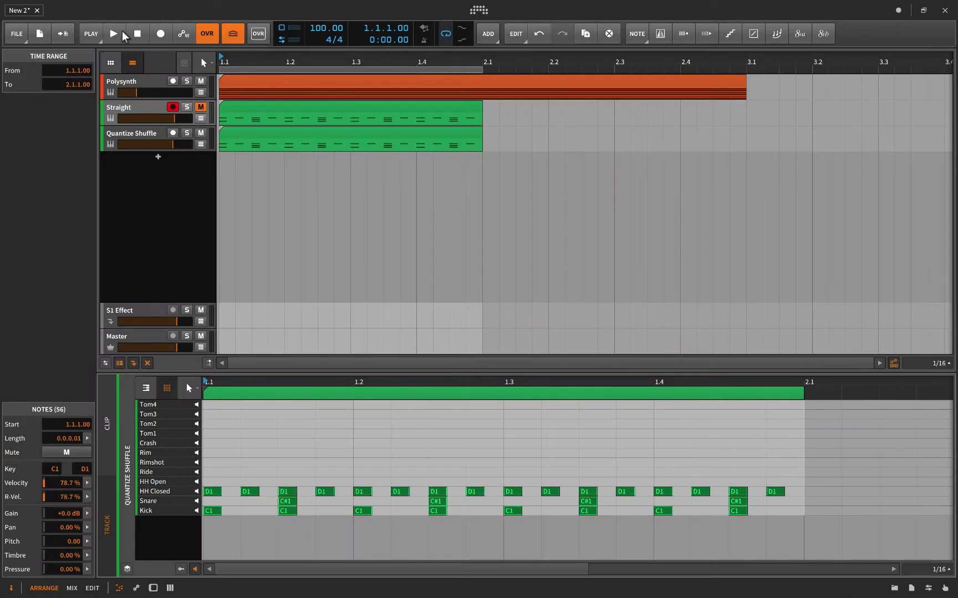
Switch the global groove off and on again, and lower its Shuffle amount while keeping Accent at full
click(98, 33)
click(91, 202)
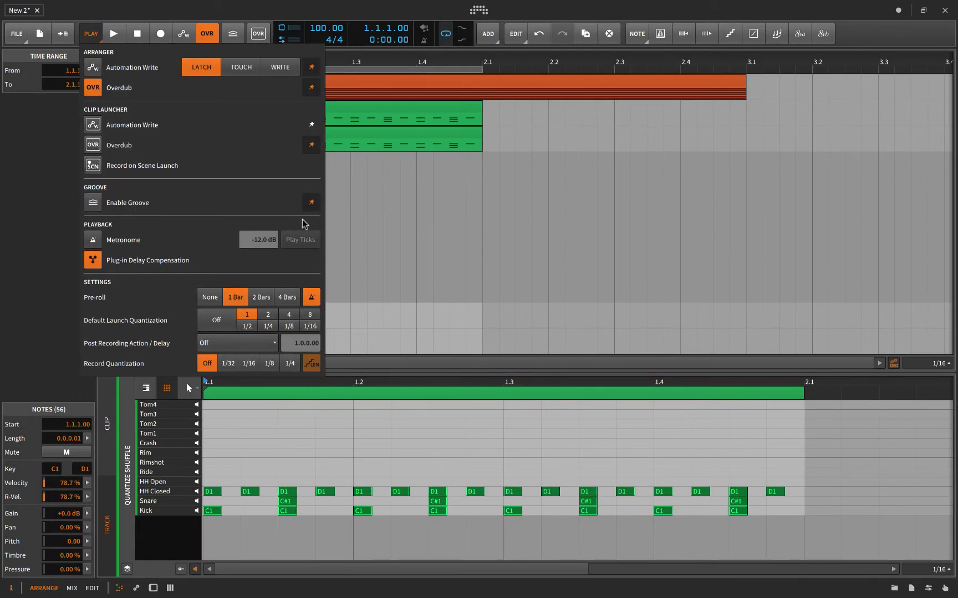
click(92, 204)
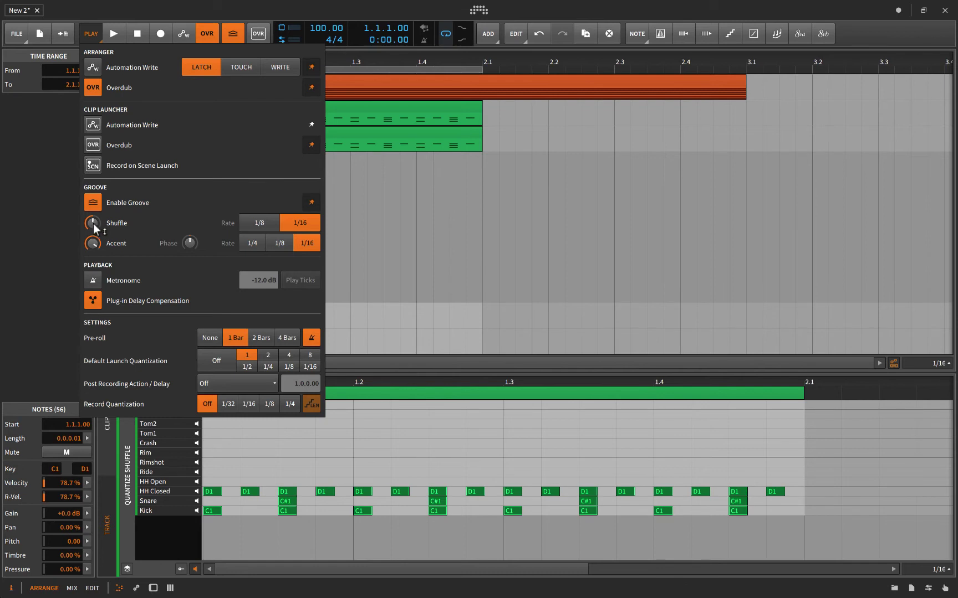
drag(95, 227, 131, 223)
drag(94, 244, 94, 241)
click(56, 201)
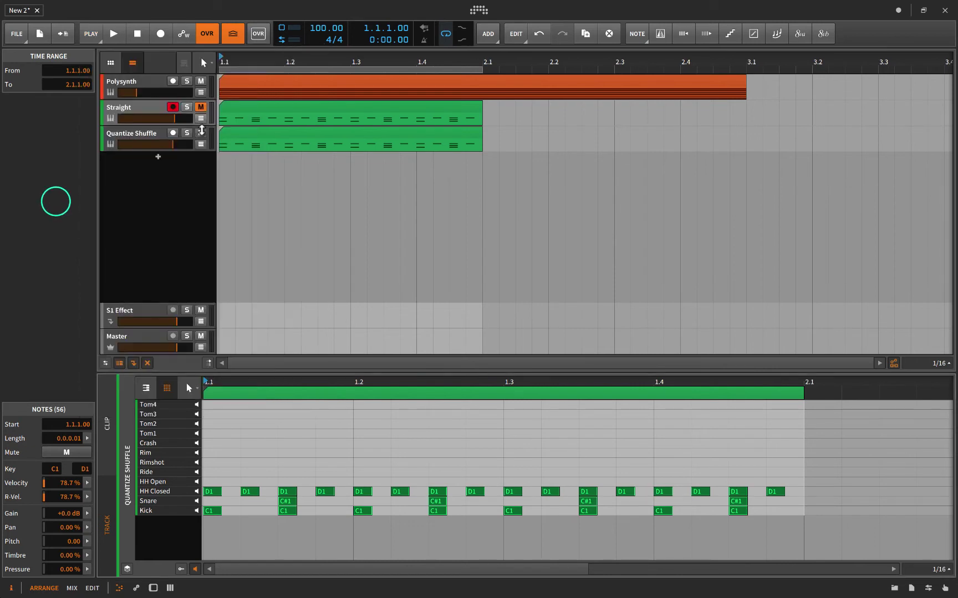
Unmute and solo the Straight track, set its clip's Accent to 100 % and play it
click(235, 106)
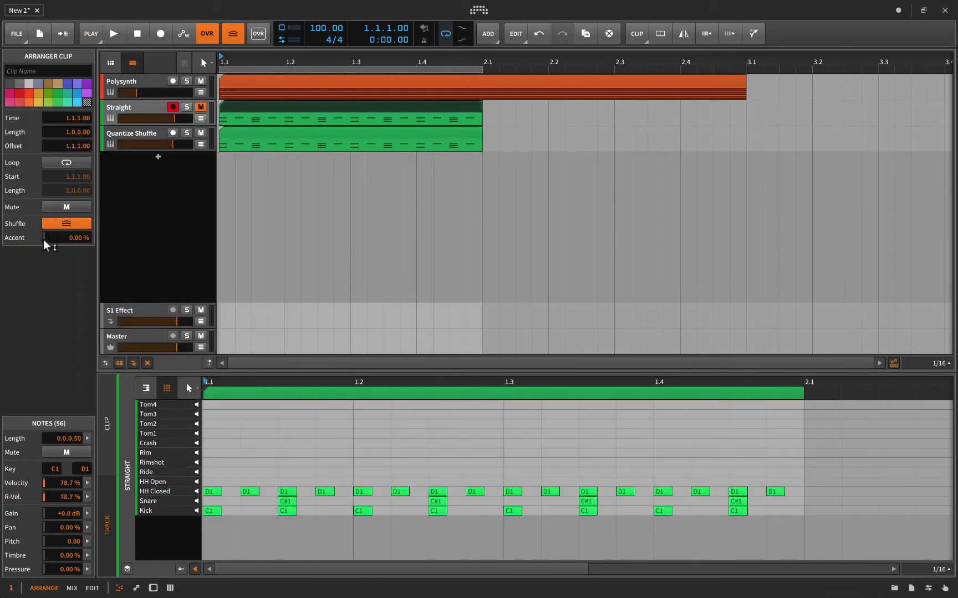
click(186, 109)
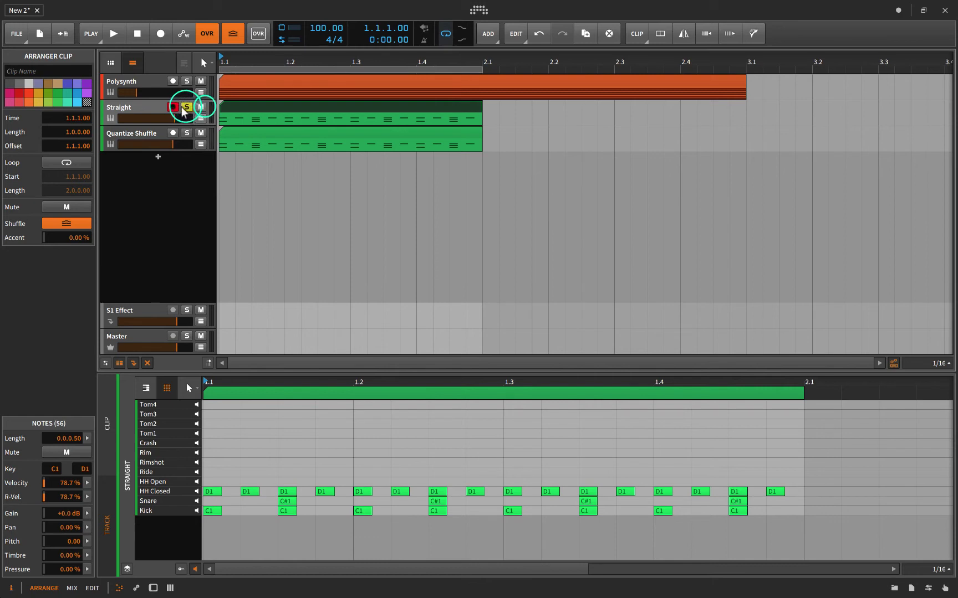
click(201, 107)
double_click(43, 236)
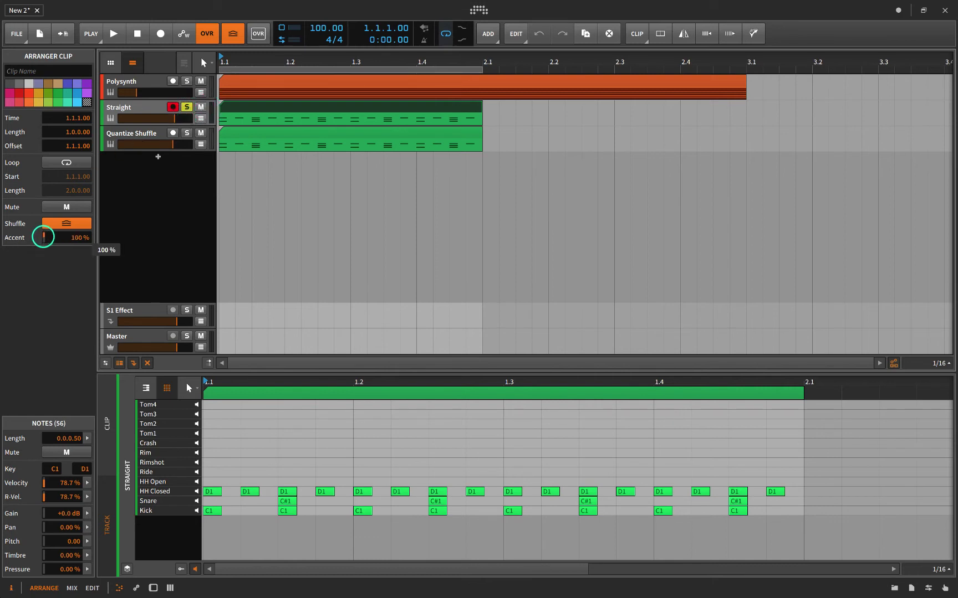
key(space)
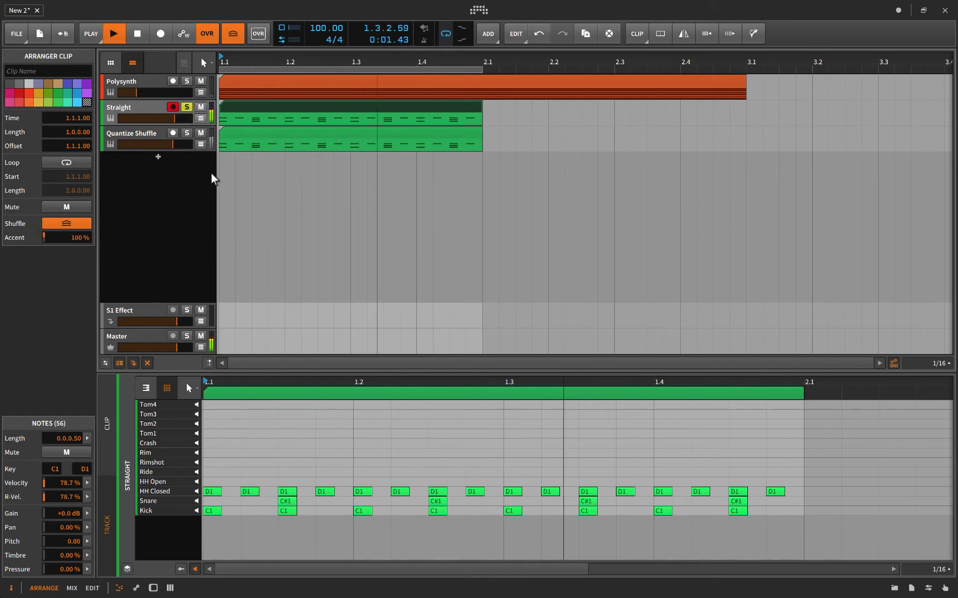
key(space)
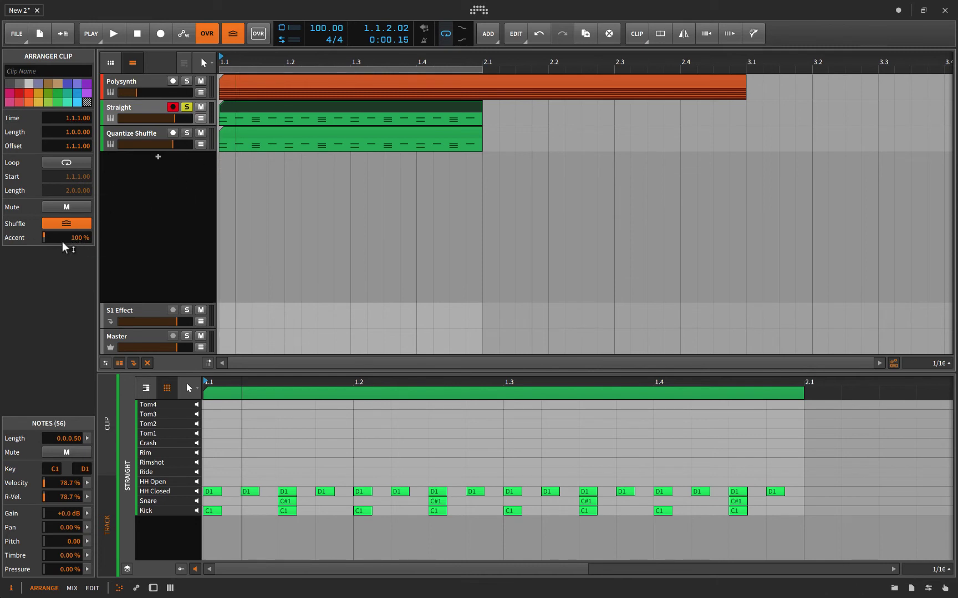
Lower the global groove's Accent amount to about half and play the Straight clip again
click(90, 33)
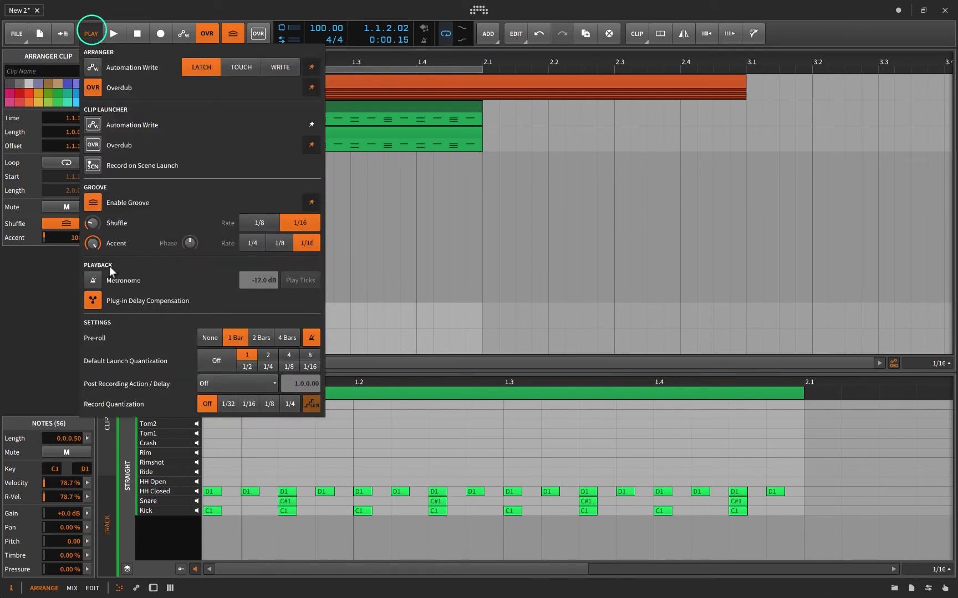
drag(90, 243, 94, 250)
click(32, 332)
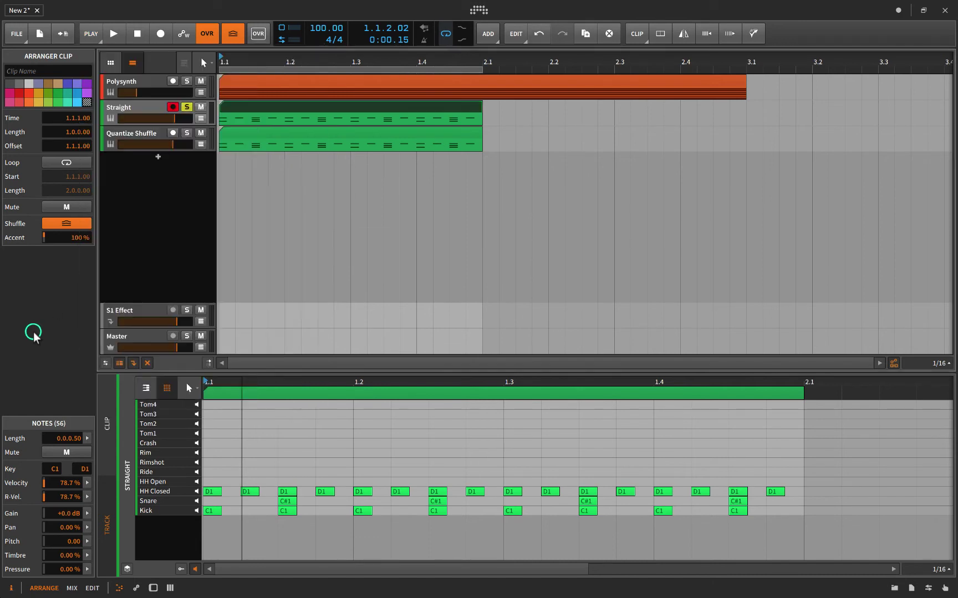
key(space)
key(space)
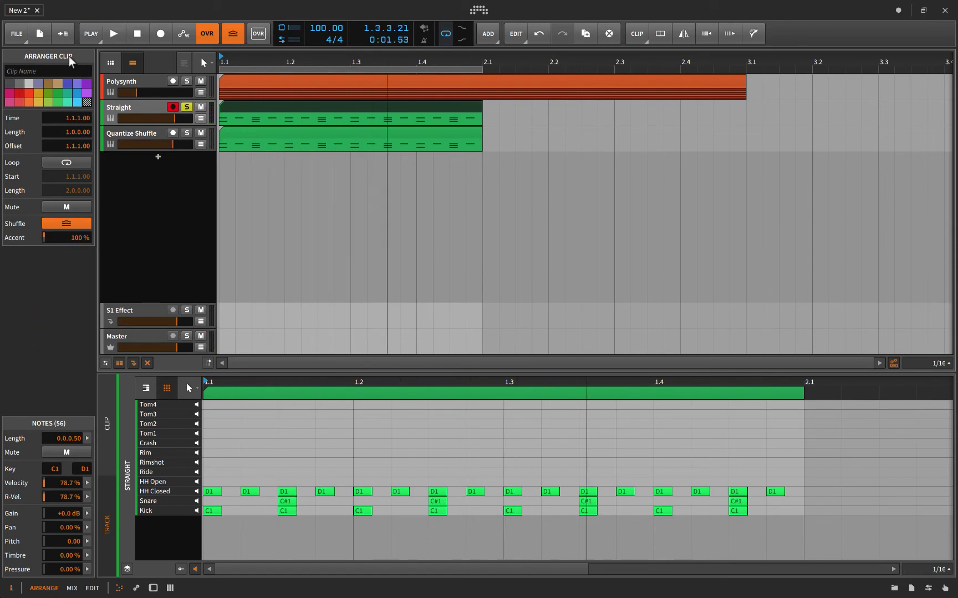
Check the global groove's Accent amount and set the Straight clip's Accent to 50 %
click(87, 37)
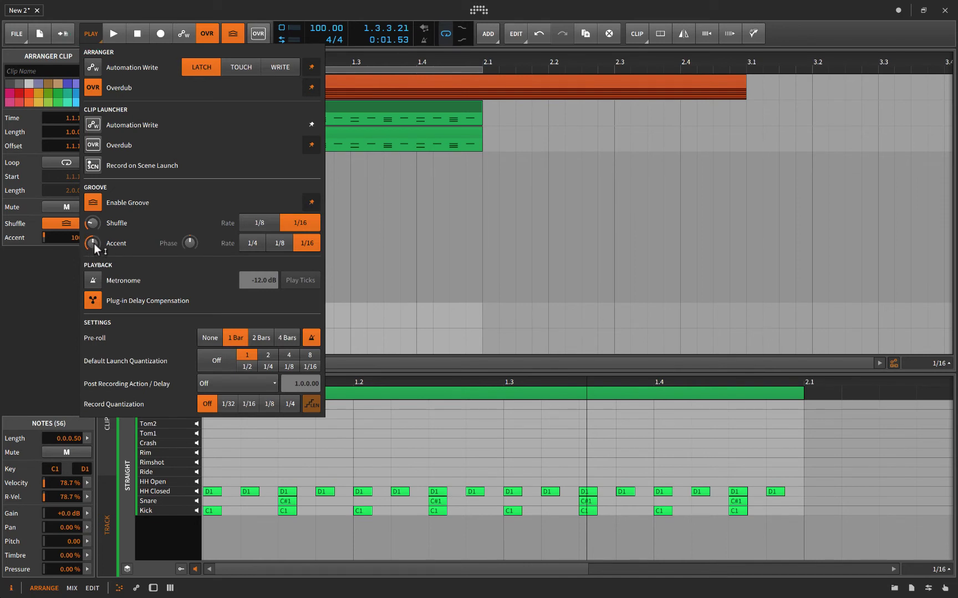
click(54, 254)
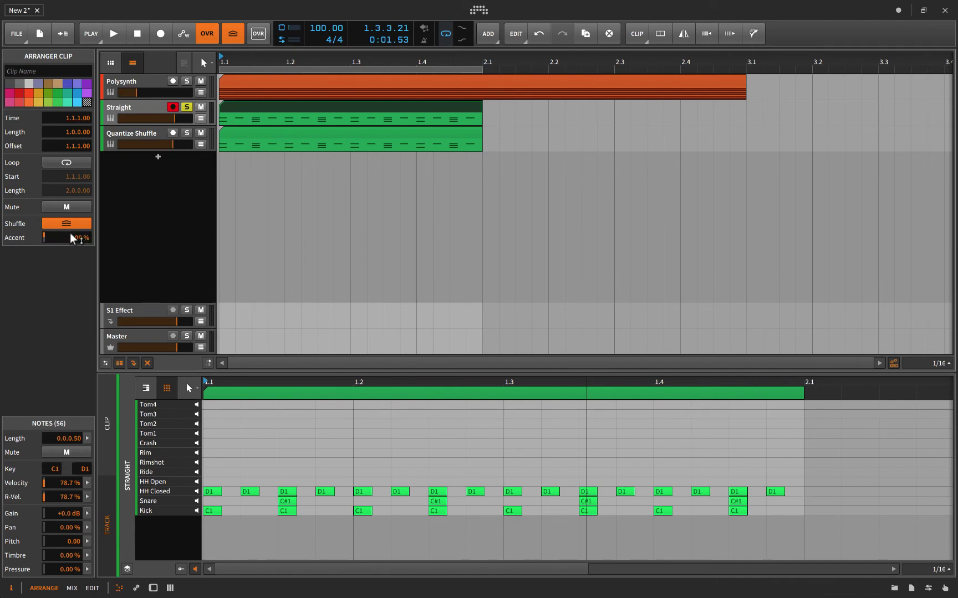
double_click(53, 237)
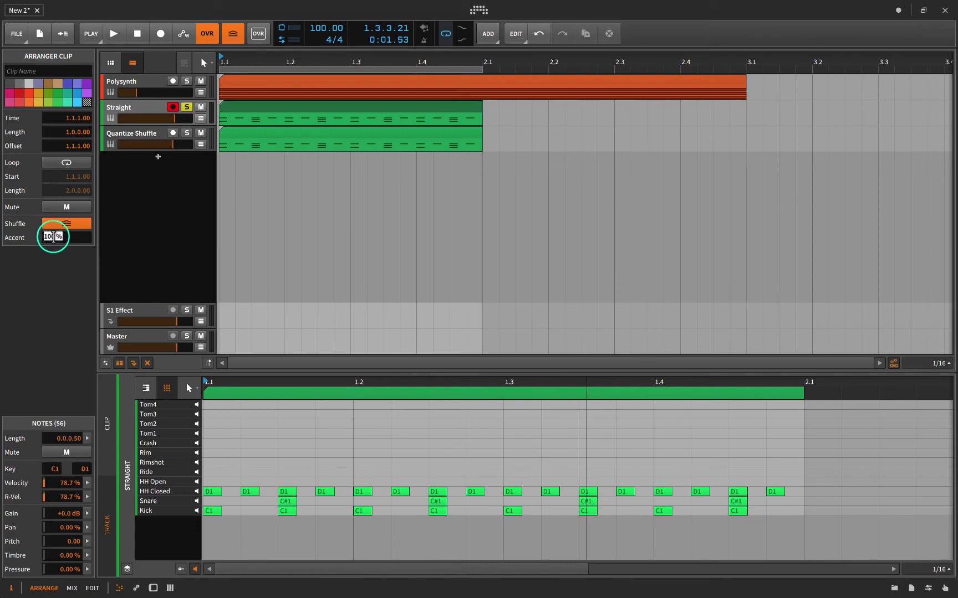
text(50)
key(Return)
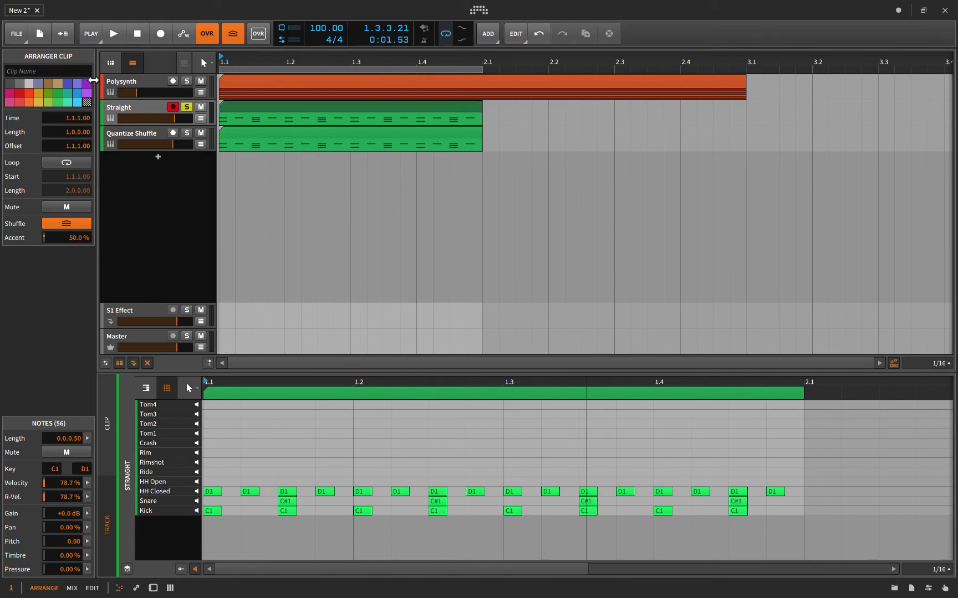
Review the global groove settings and play the Straight clip with its new Accent
click(92, 35)
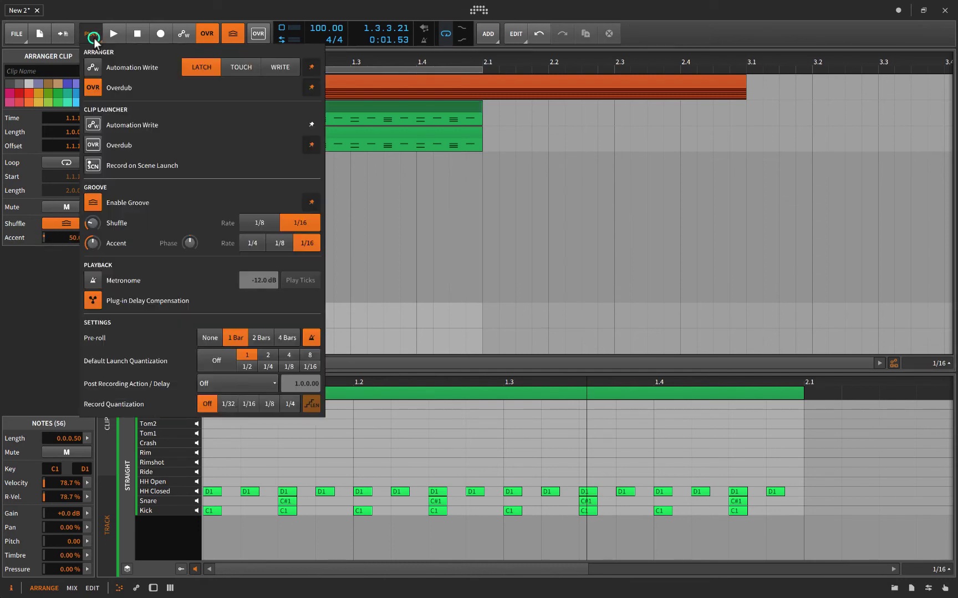
click(38, 280)
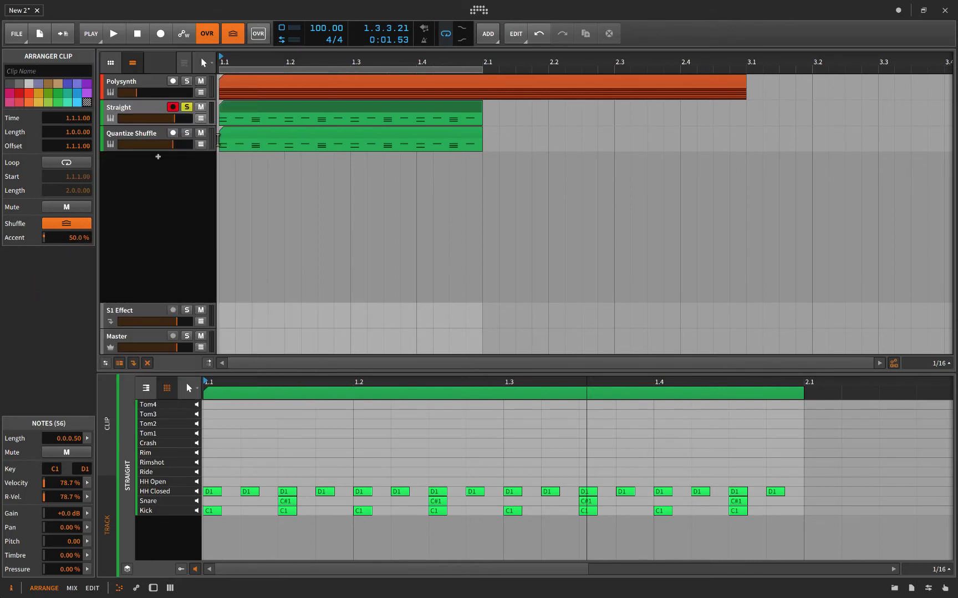
key(space)
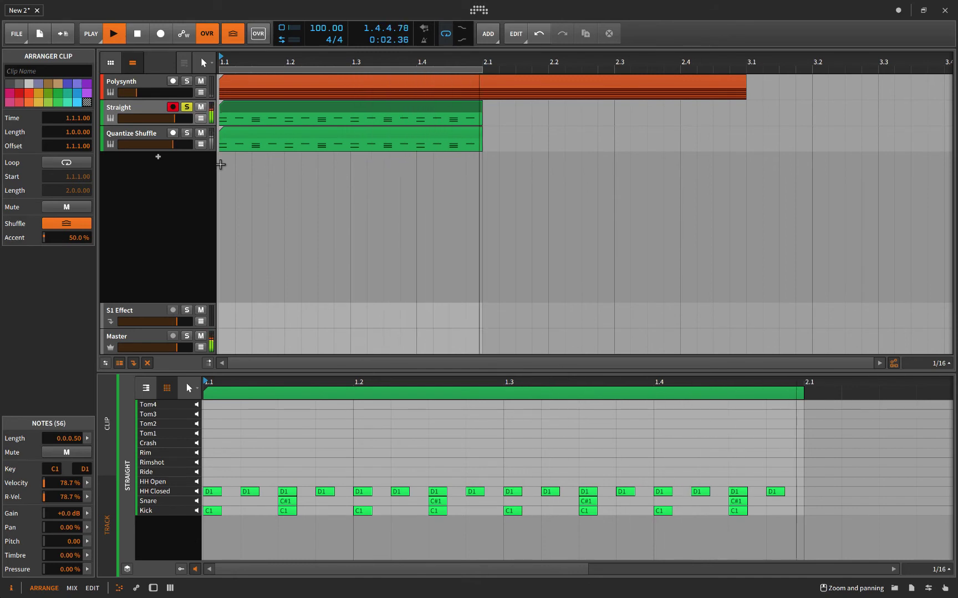
key(space)
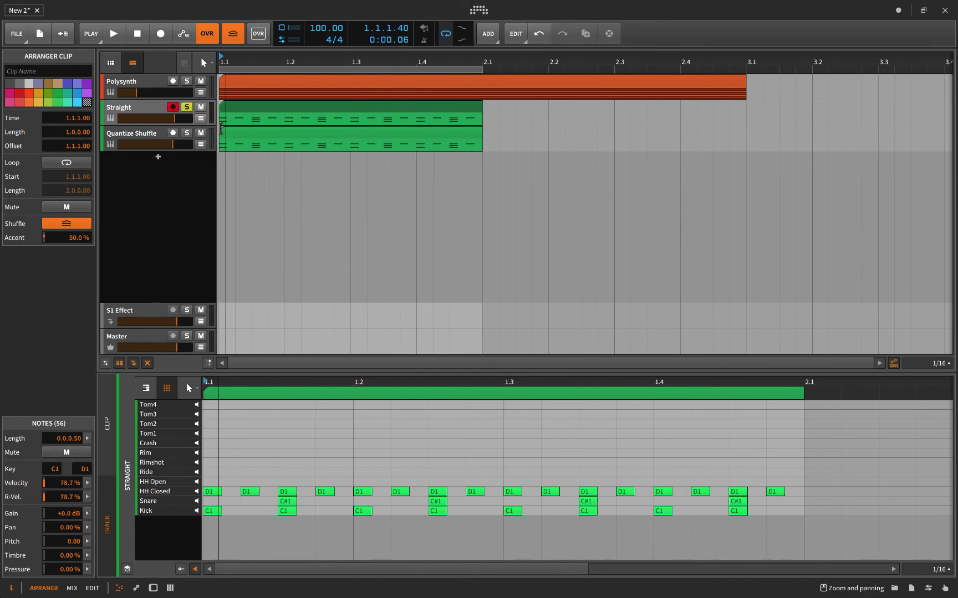
Move the solo from the Straight track to Quantize Shuffle and show its clip in an enlarged note editor
click(237, 108)
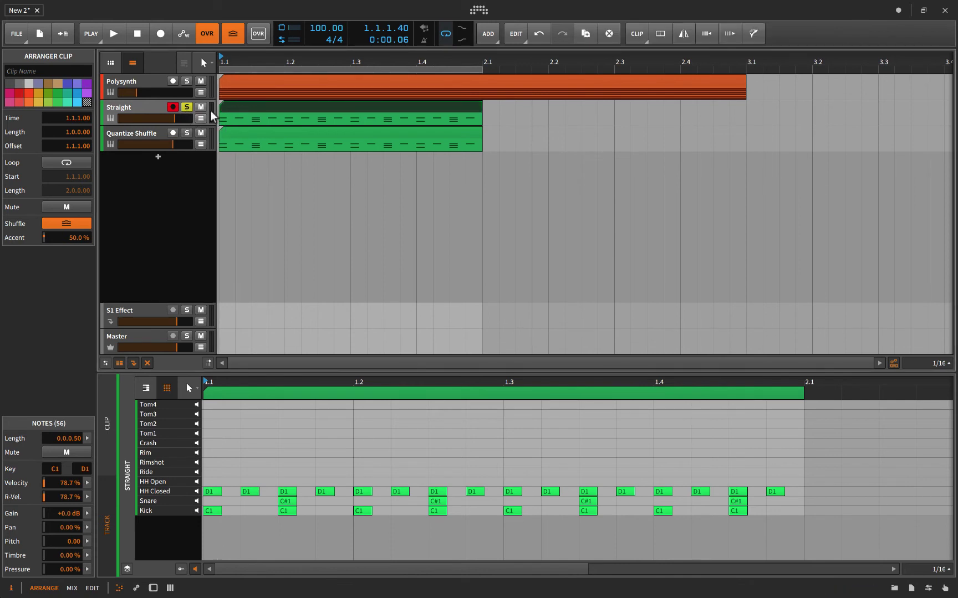
click(235, 133)
click(186, 107)
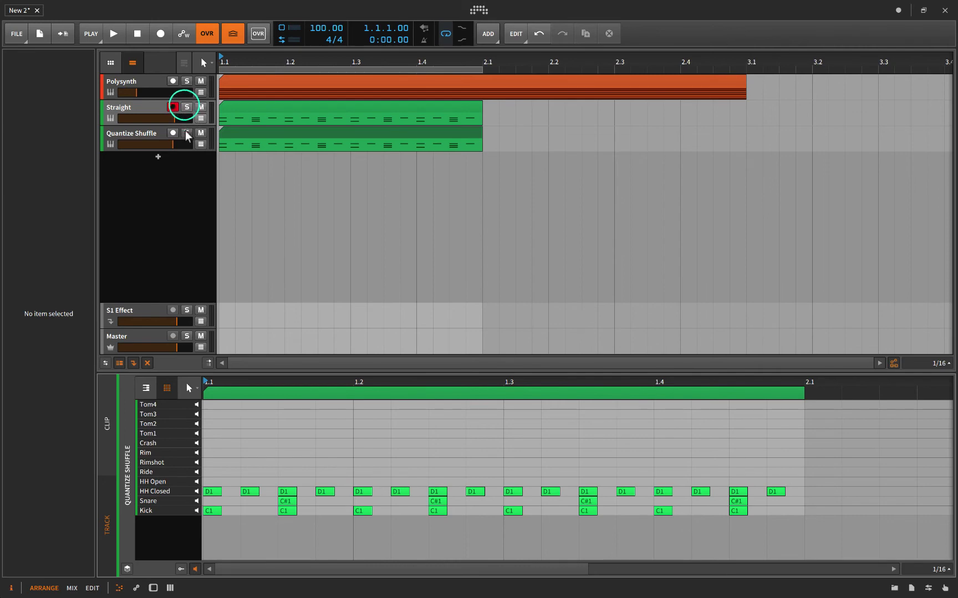
click(186, 133)
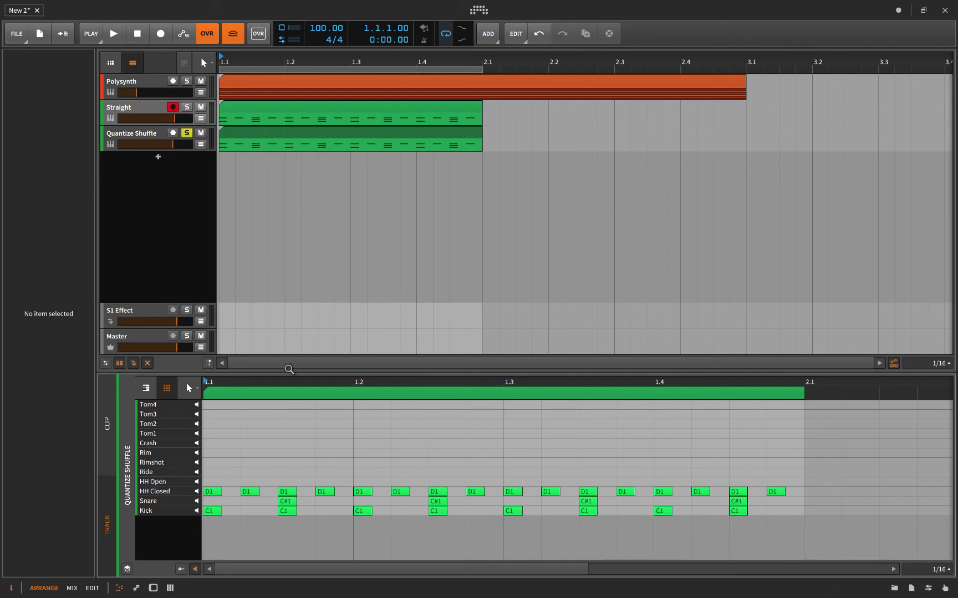
drag(288, 373, 284, 261)
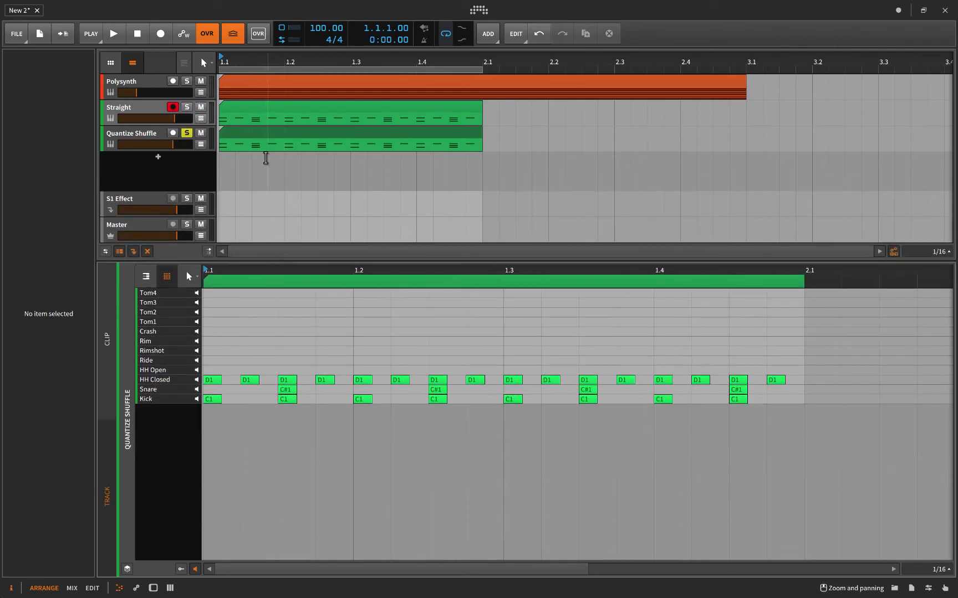
click(241, 134)
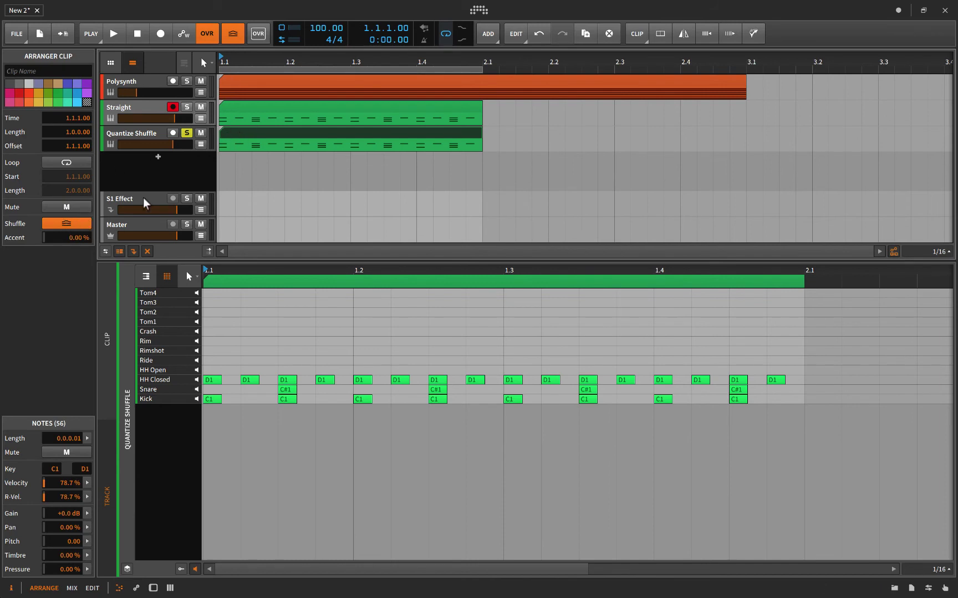
click(237, 137)
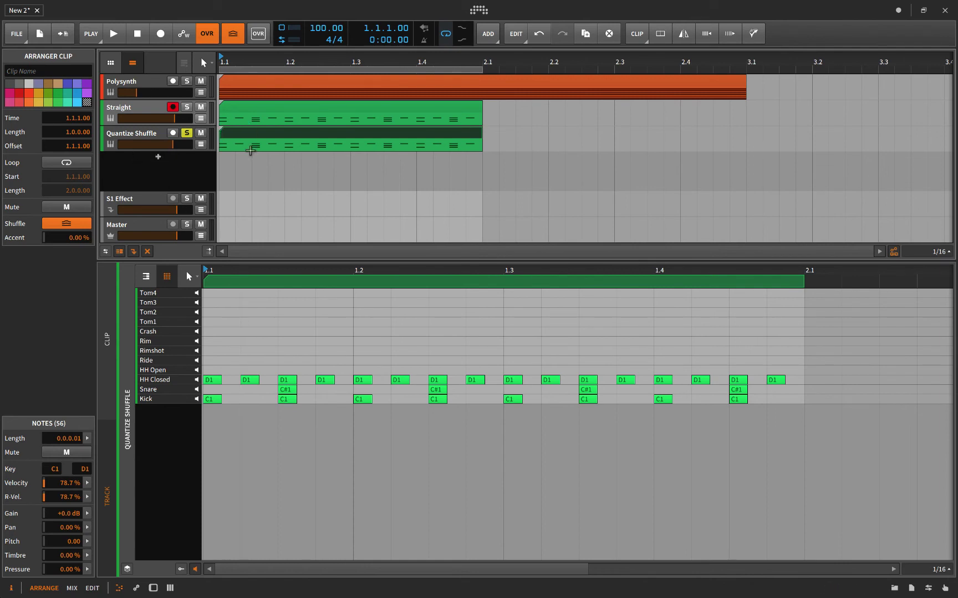
Quantize all notes of the Quantize Shuffle clip to the Editor grid with 49.4 % Shuffle and 100 % Start Amount, and deselect them
click(244, 355)
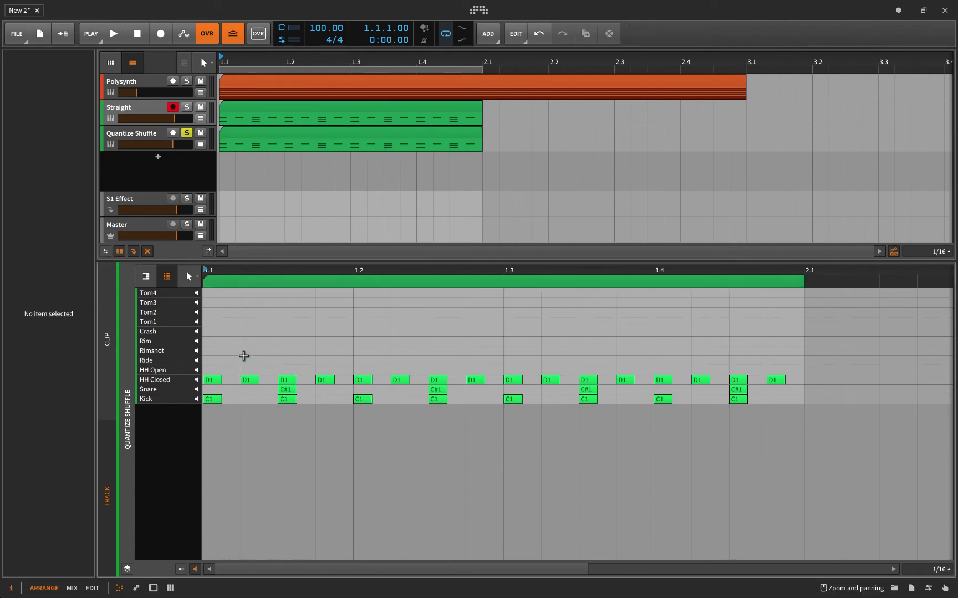
key(ctrl+a)
key(q)
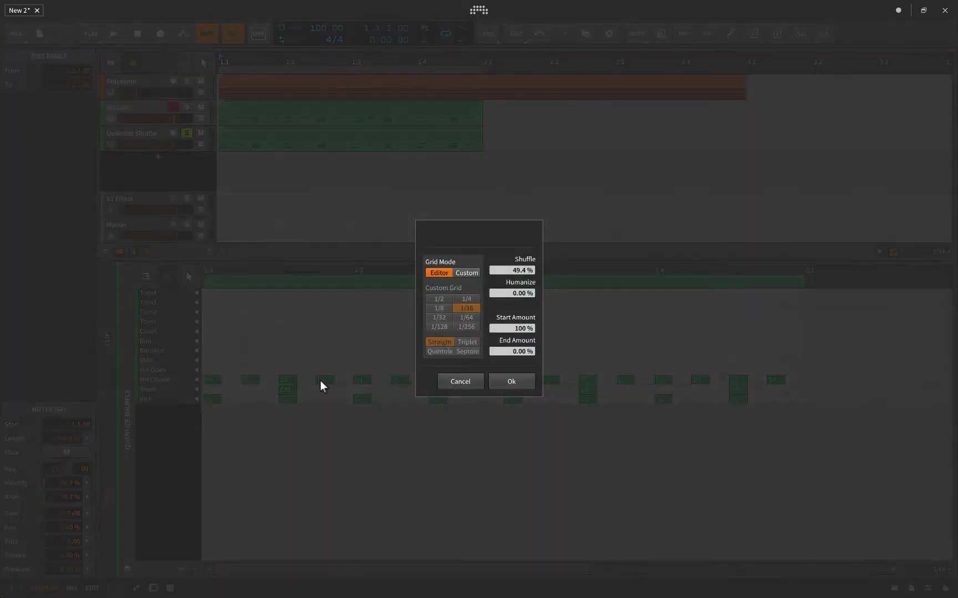
click(506, 386)
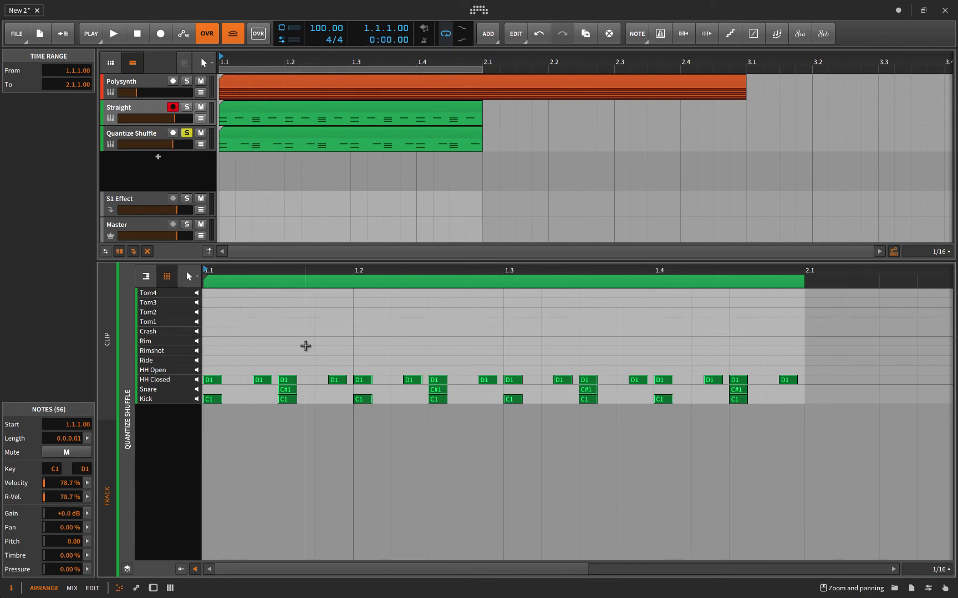
click(240, 361)
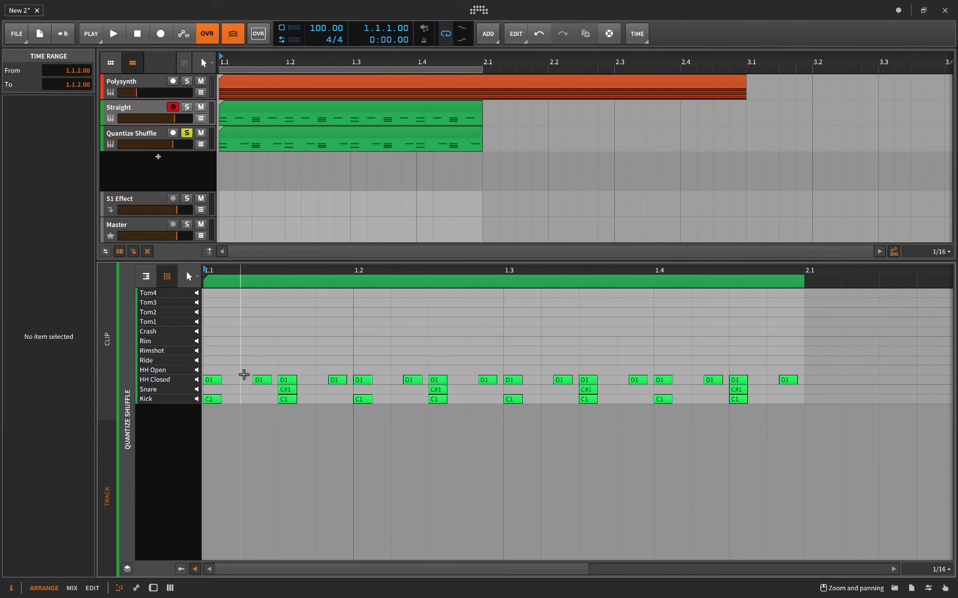
Duplicate the Quantize Shuffle track and delete the clip on the duplicate
click(280, 137)
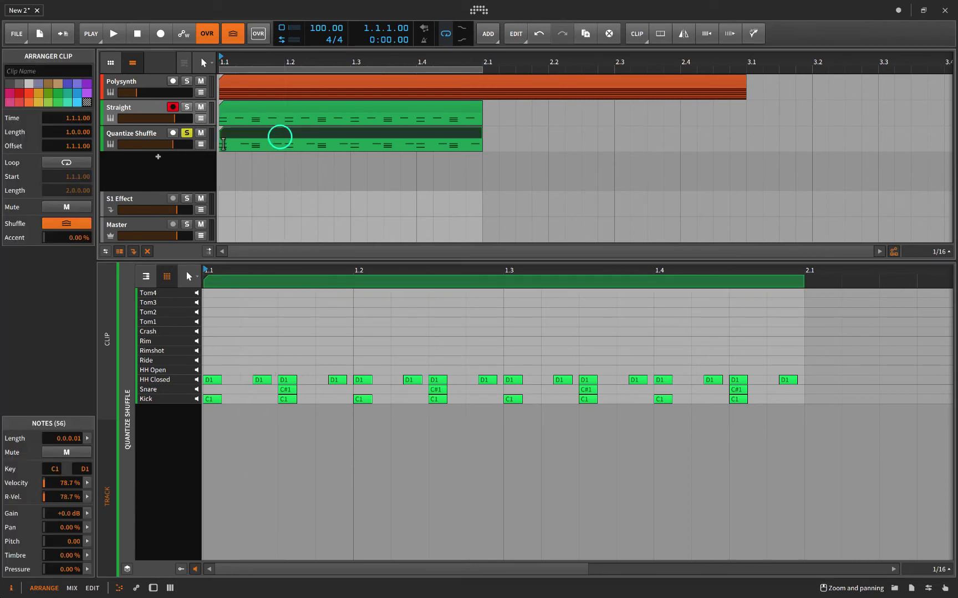
click(144, 133)
key(ctrl+d)
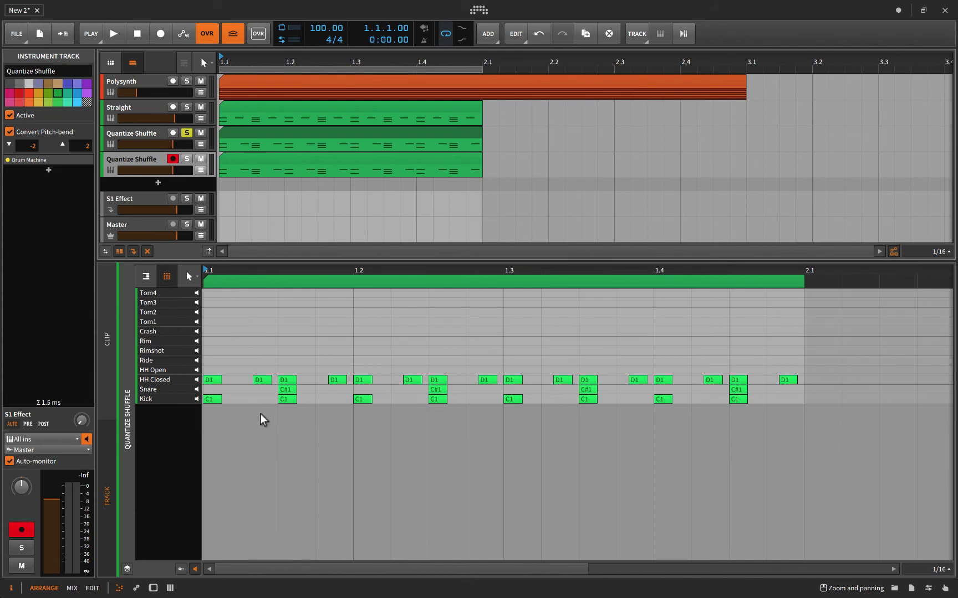
click(225, 159)
key(Delete)
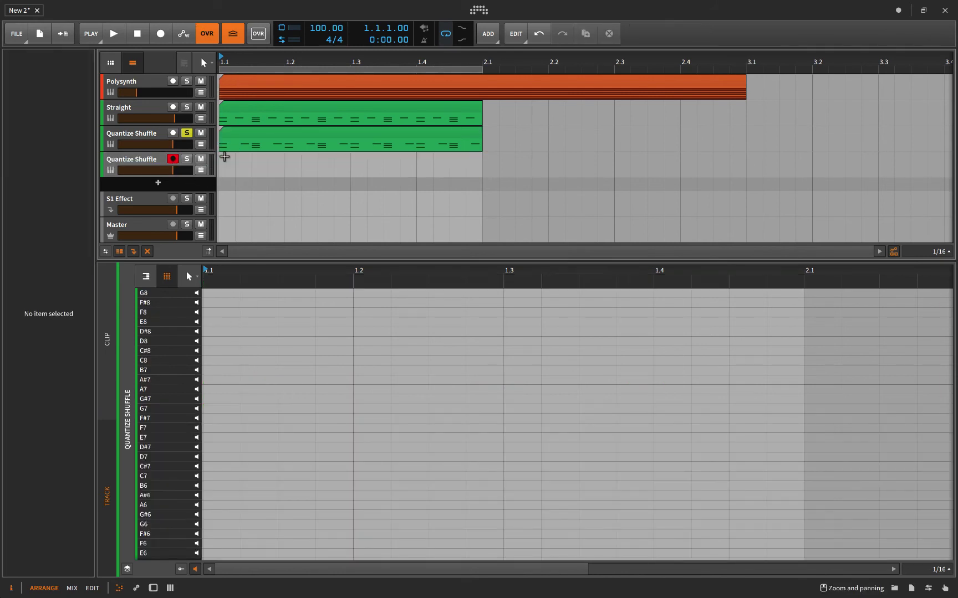
Delete the shuffled clip on the original Quantize Shuffle track and remove that track, keeping the empty duplicate
click(147, 160)
click(225, 135)
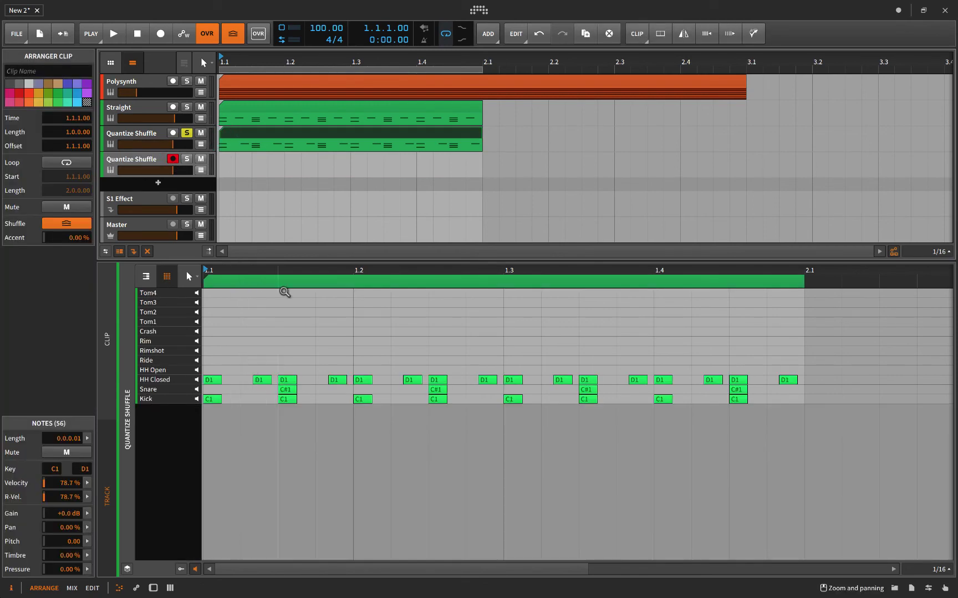
key(Delete)
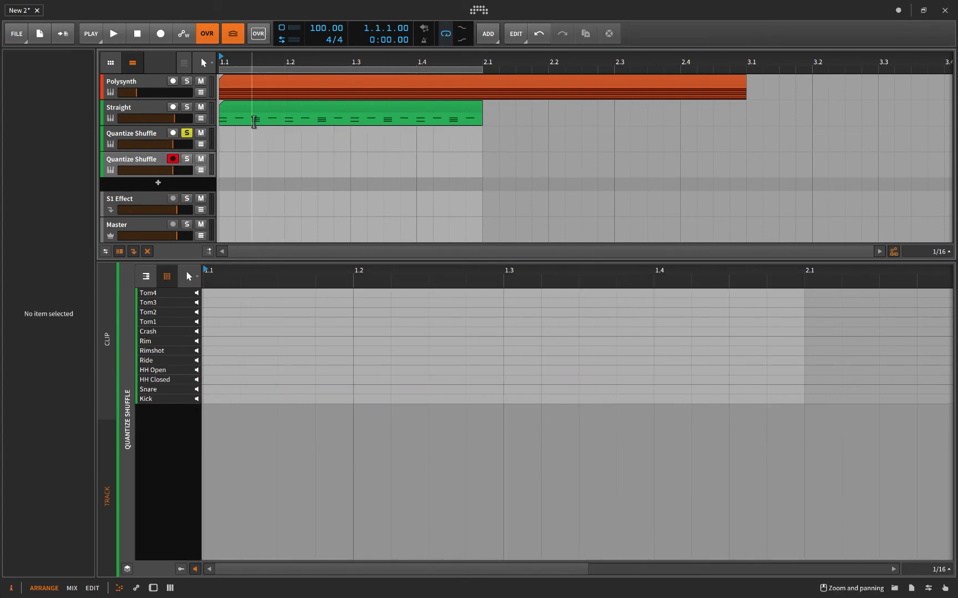
click(154, 134)
key(Delete)
Solo the Straight track and play its clip briefly
click(234, 108)
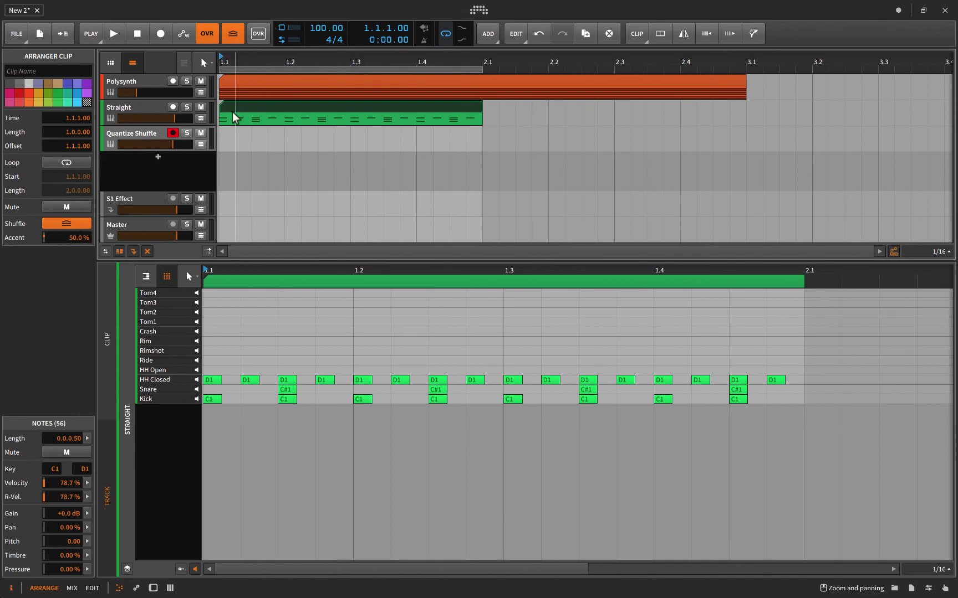
click(186, 107)
key(space)
key(space)
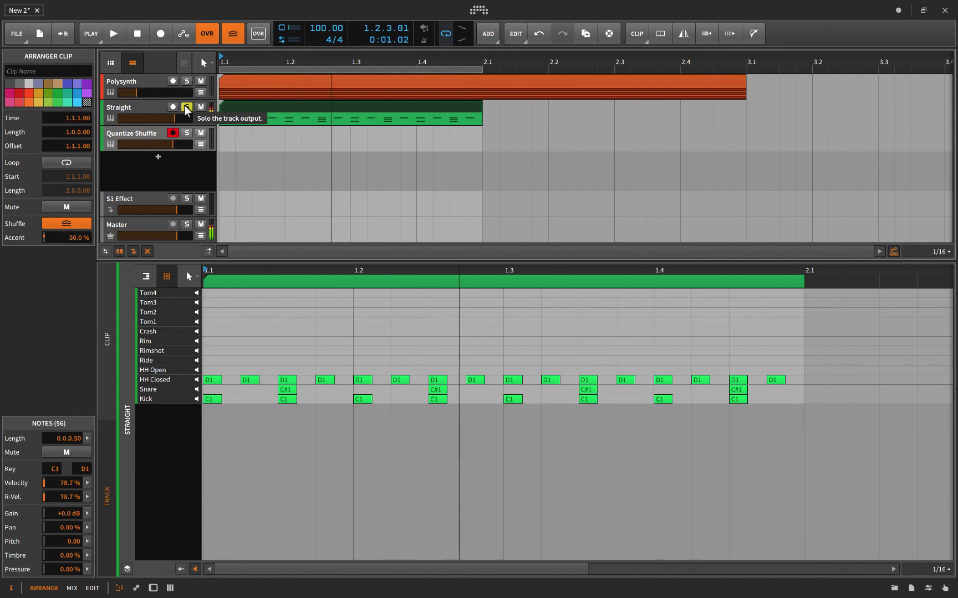
Copy the Straight clip onto the empty Quantize Shuffle track at 1.1 and turn off Shuffle for the copy
click(226, 101)
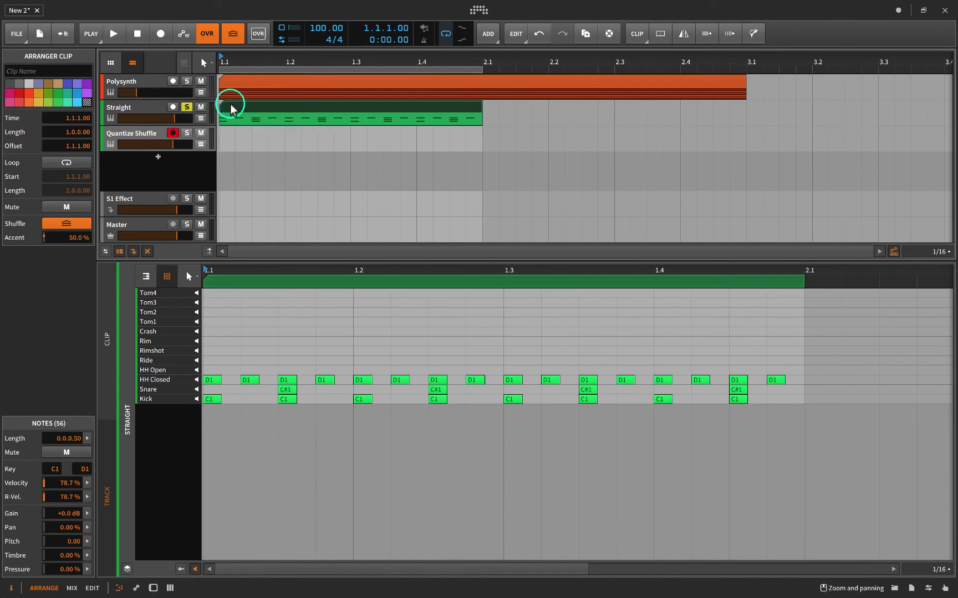
drag(243, 110, 246, 133)
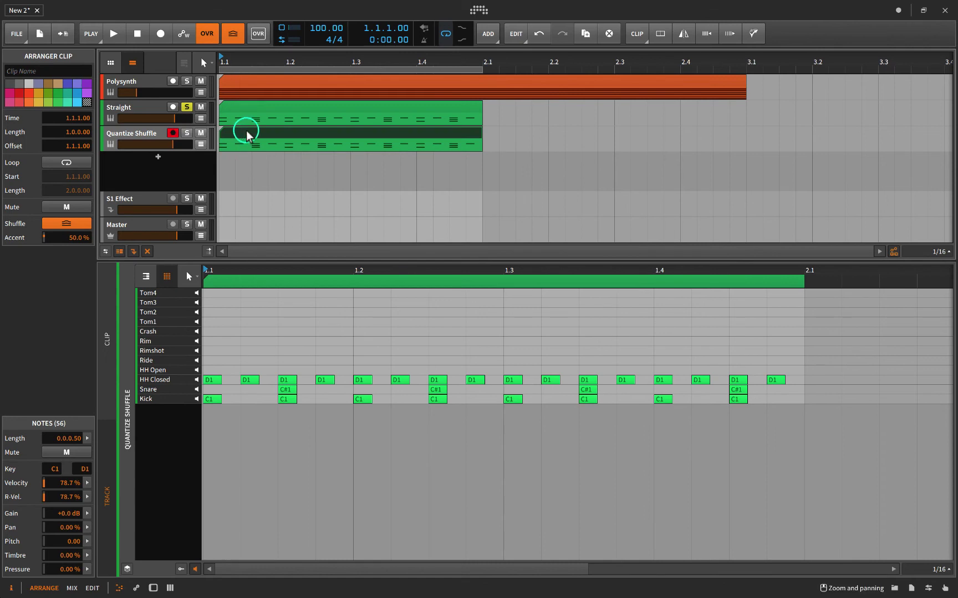
click(66, 224)
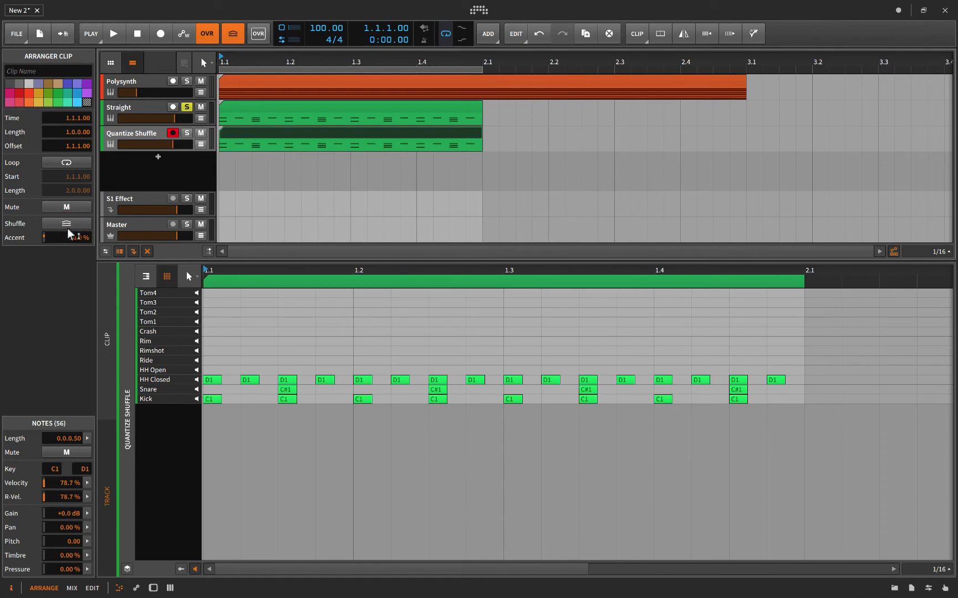
Move the solo from the Straight track to Quantize Shuffle and play the copied clip
click(187, 133)
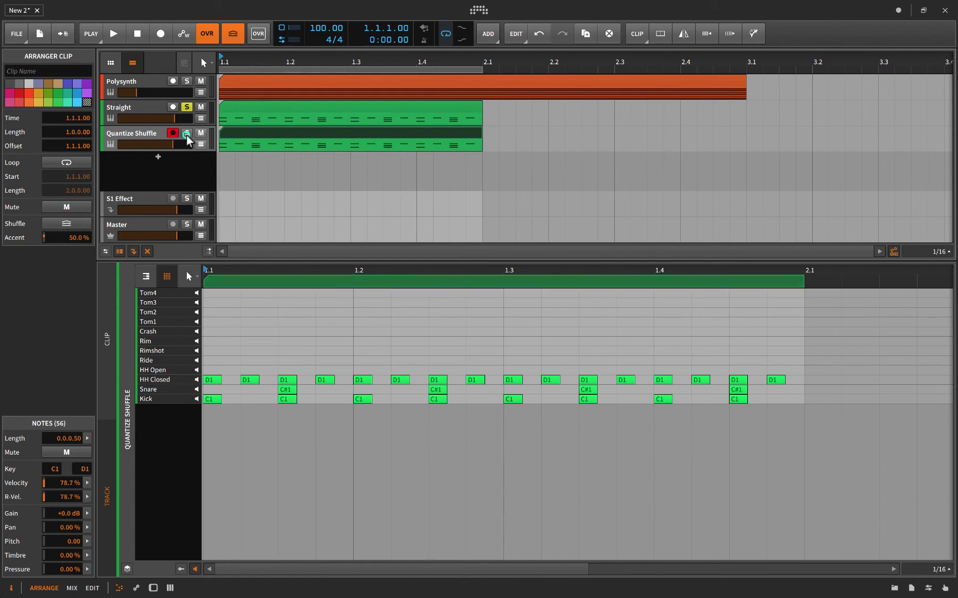
click(186, 107)
key(space)
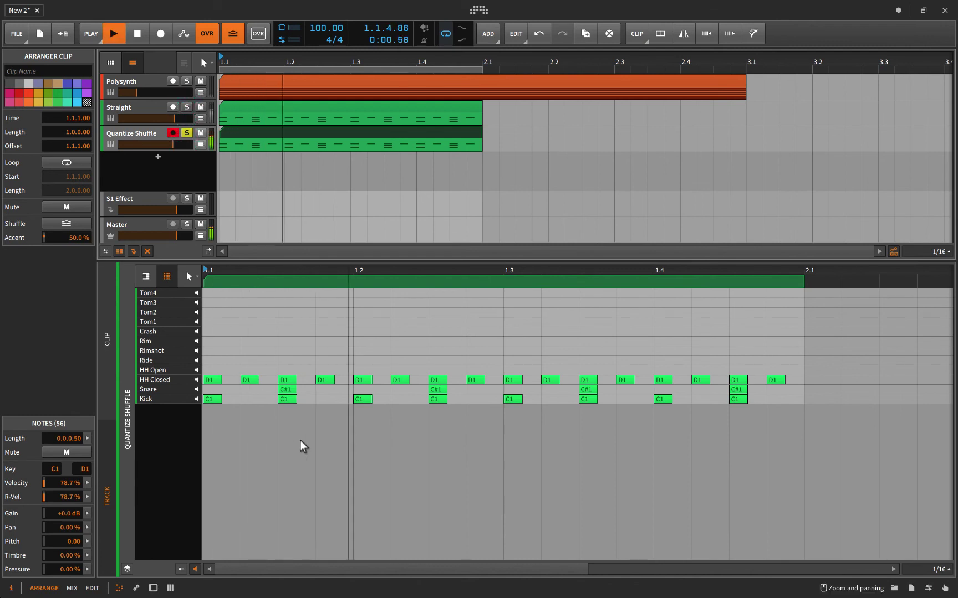
key(space)
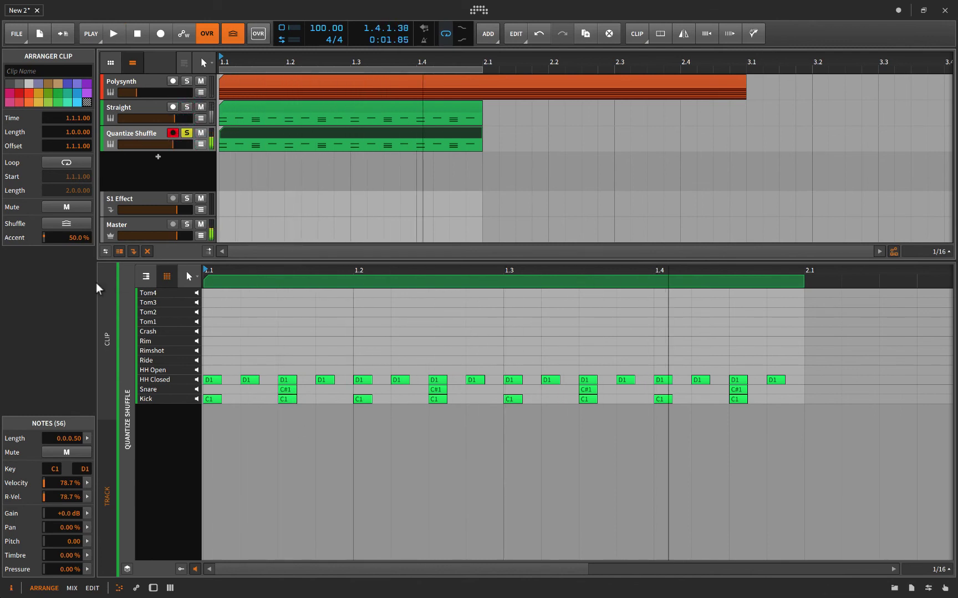
Set the Accent of the Quantize Shuffle clip to 0 % and play it
double_click(52, 237)
text(0)
key(Return)
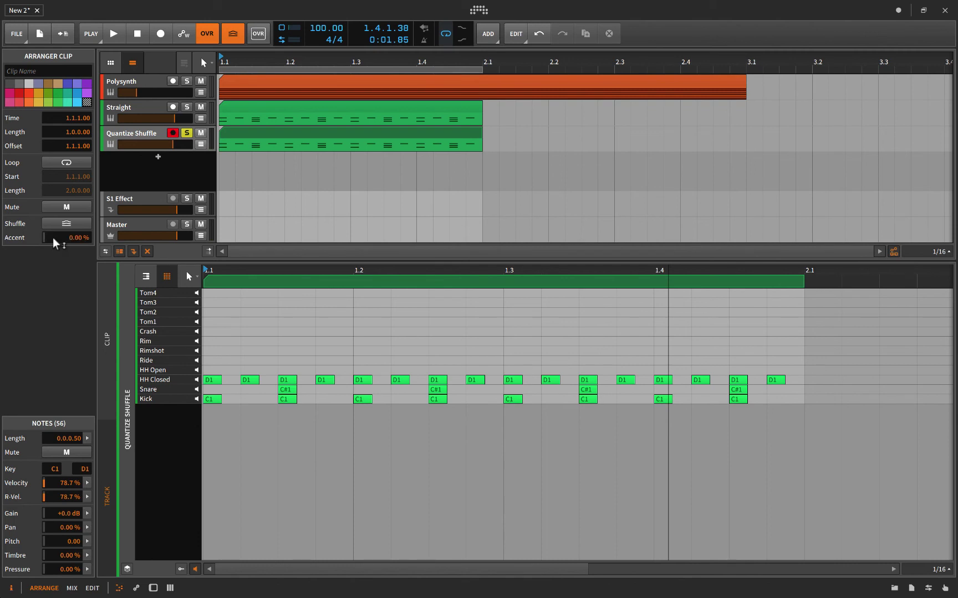
key(space)
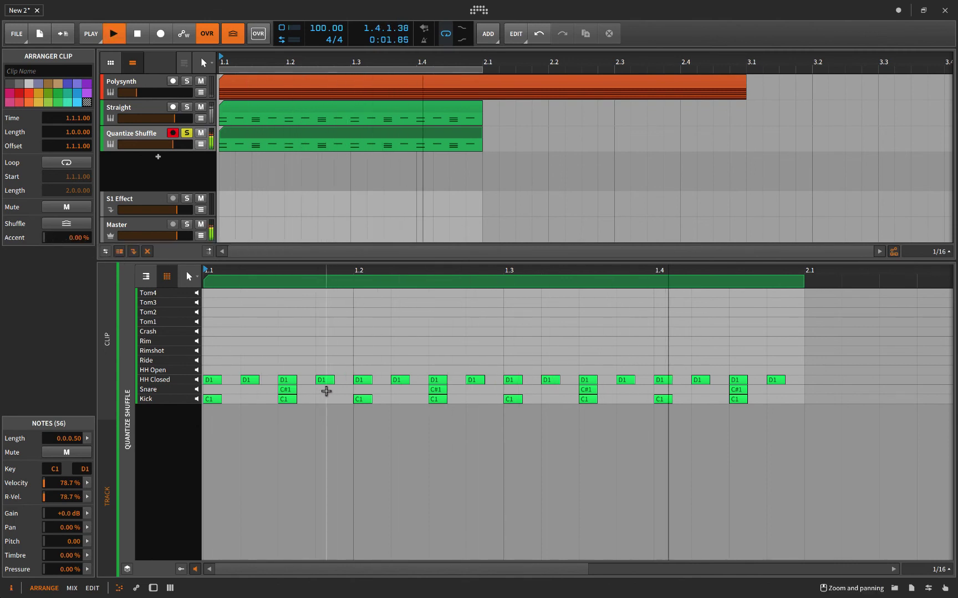
key(space)
Compare the Shuffle and Accent settings of the two drum clips and delete the Quantize Shuffle track
click(233, 134)
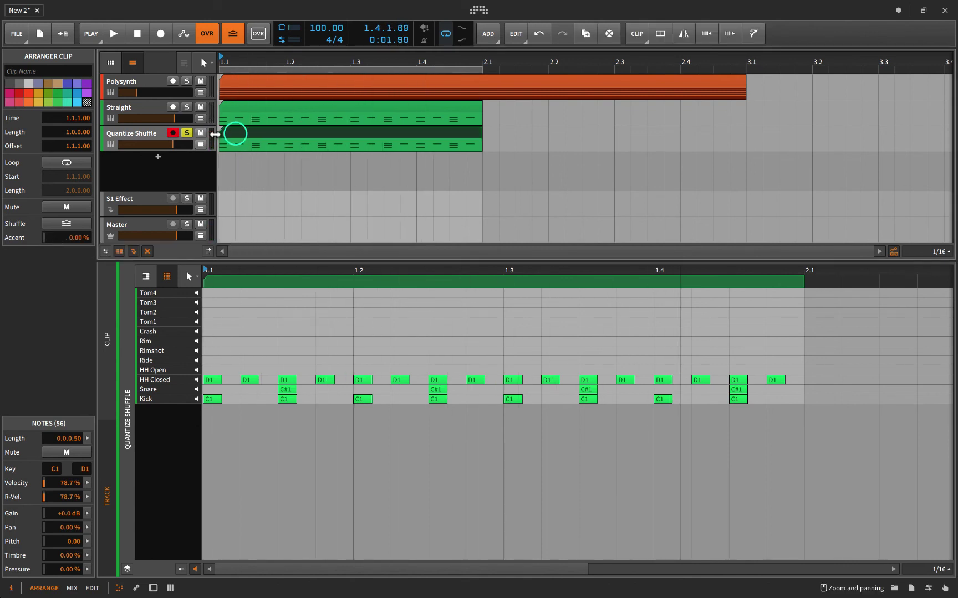
click(226, 108)
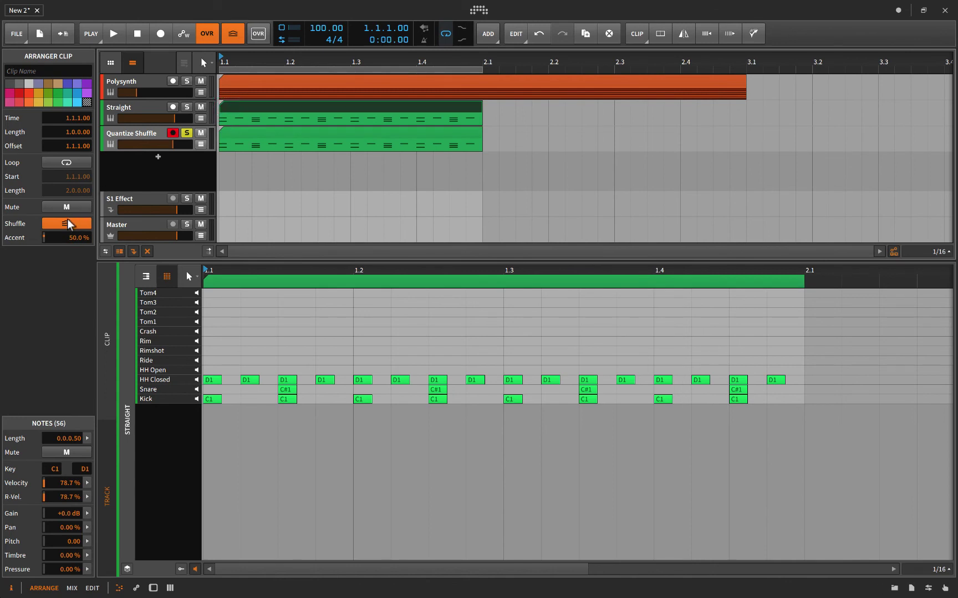
click(236, 133)
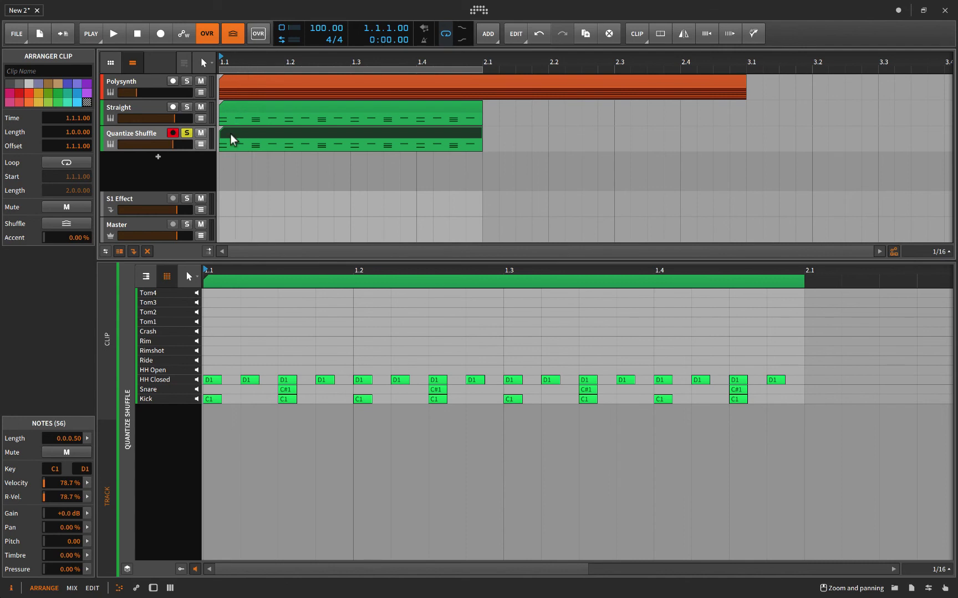
click(145, 134)
key(Delete)
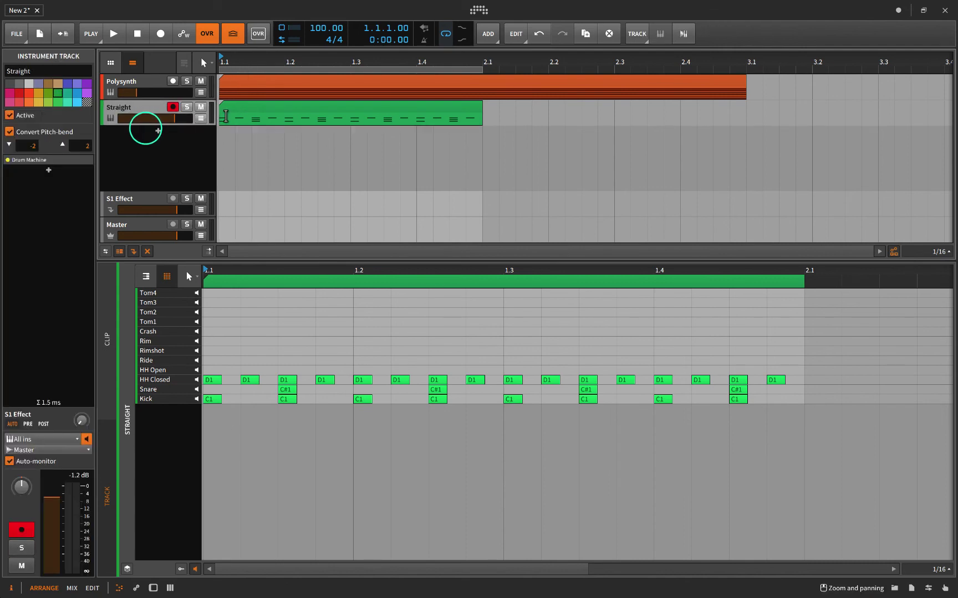
Turn off Shuffle for the Straight clip and disable the global groove
click(225, 115)
click(66, 224)
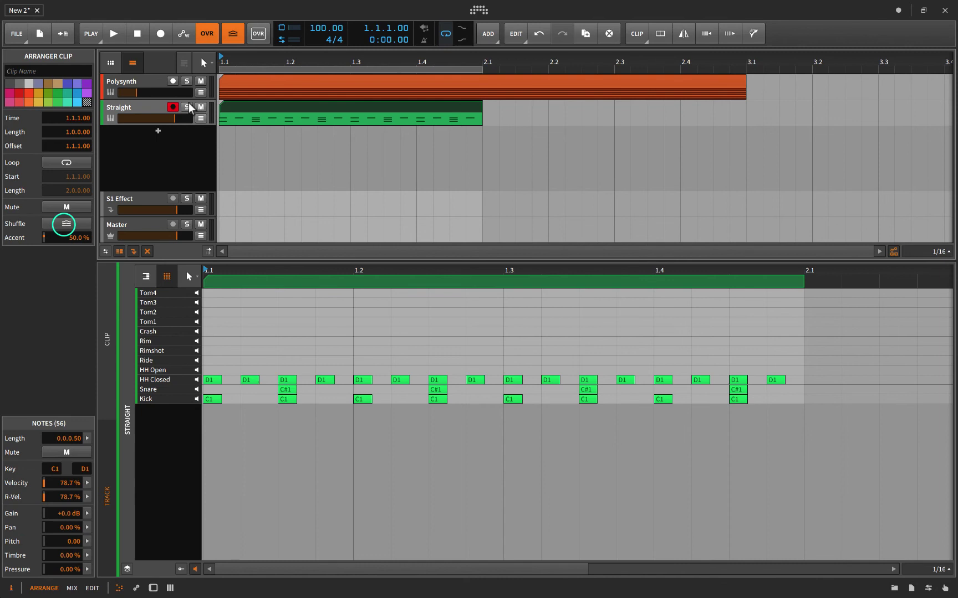
click(232, 34)
Quantize all notes of the Straight clip with the last-used shuffle settings and deselect them
click(249, 315)
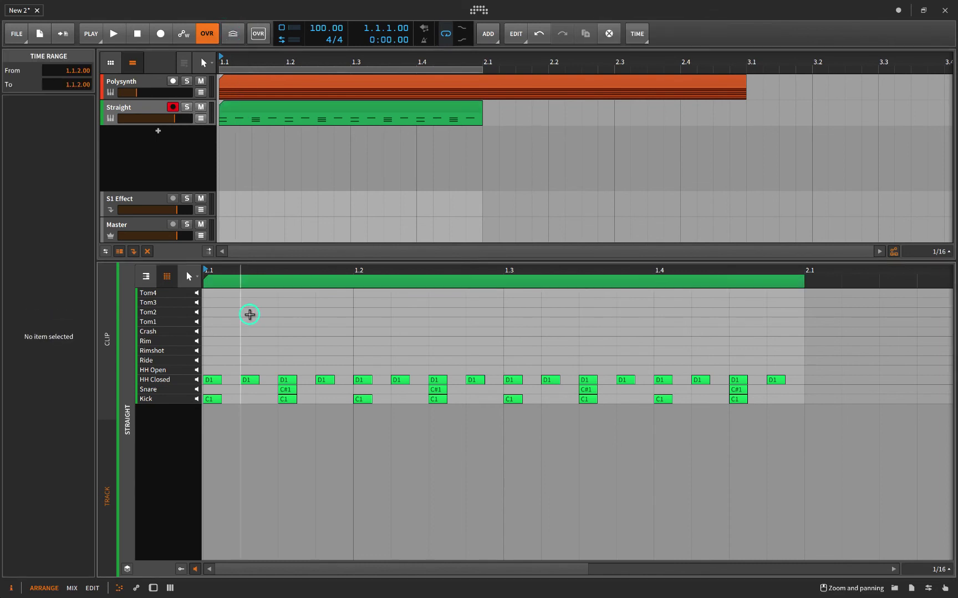
key(ctrl+a)
key(q)
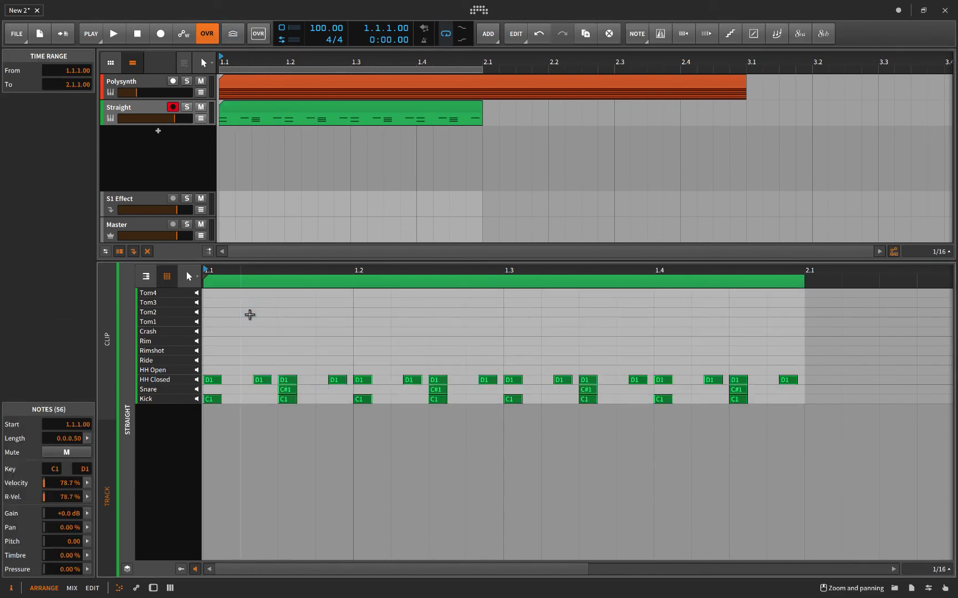
click(249, 314)
Duplicate the Straight track and replace the duplicate's clip with a copy of the quantized Straight clip
click(139, 111)
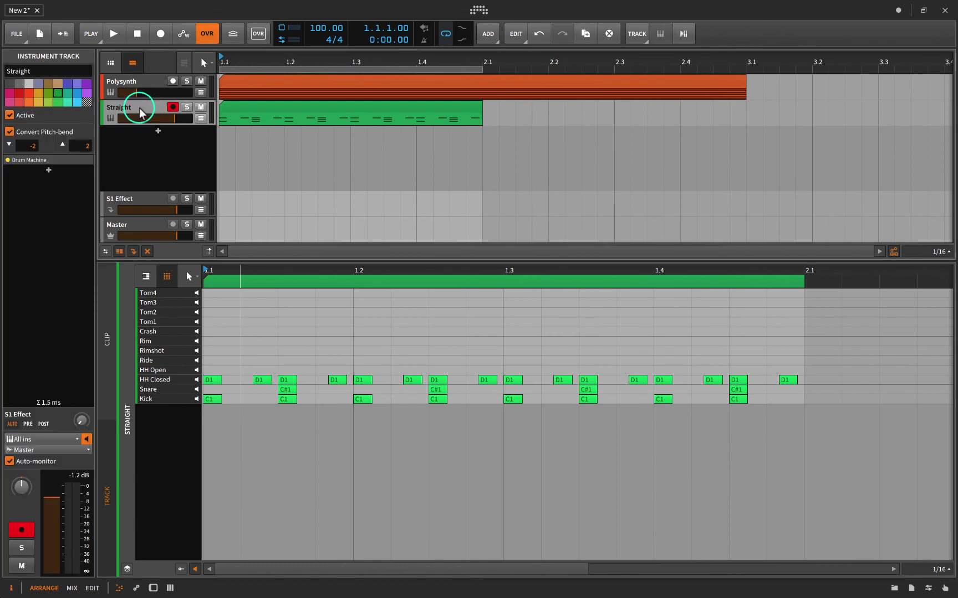
key(ctrl+d)
click(237, 126)
click(244, 109)
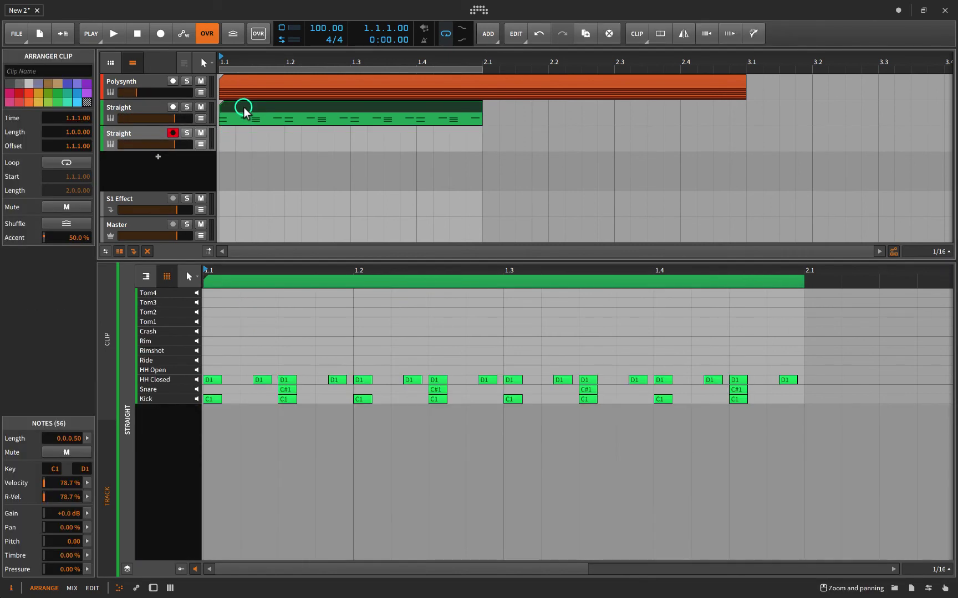
drag(244, 109, 256, 136)
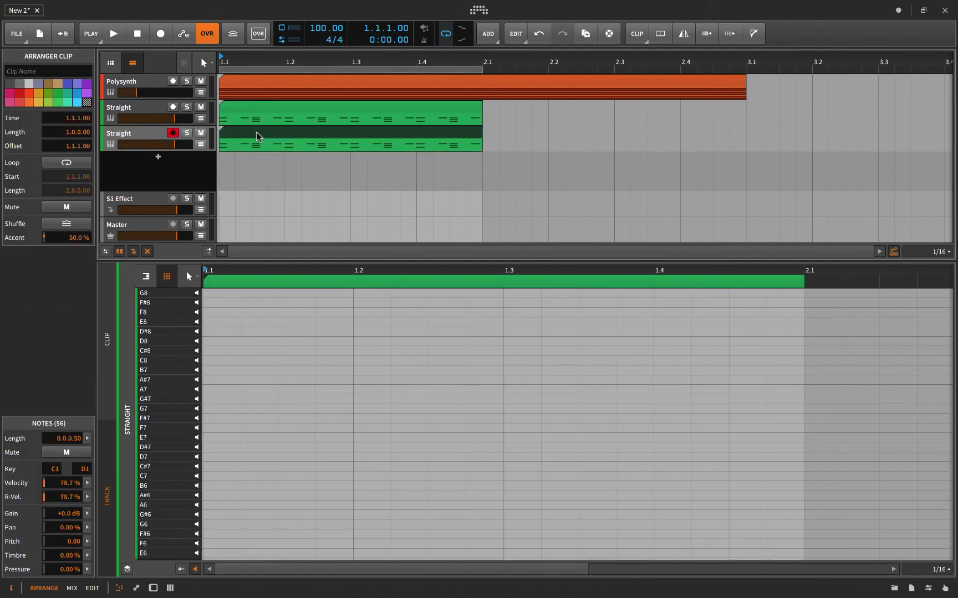
Play both Straight clips together and show the duplicate track's clip with drum rows in the note editor
key(space)
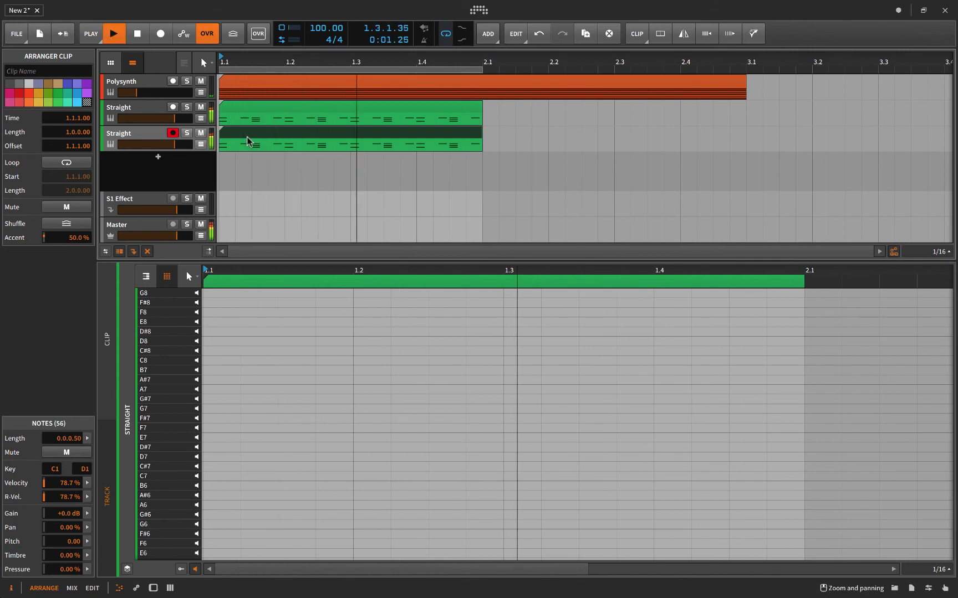
key(space)
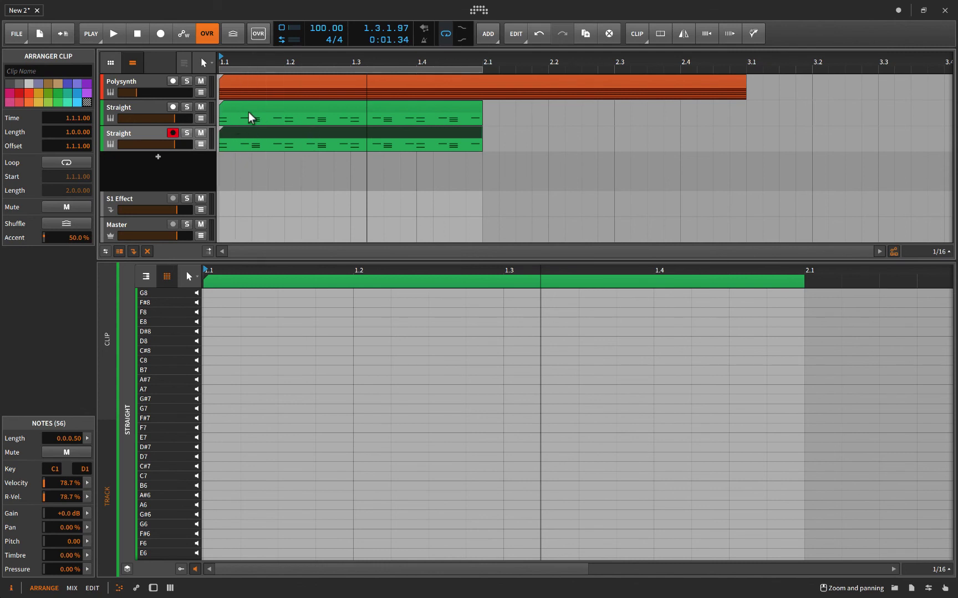
click(244, 133)
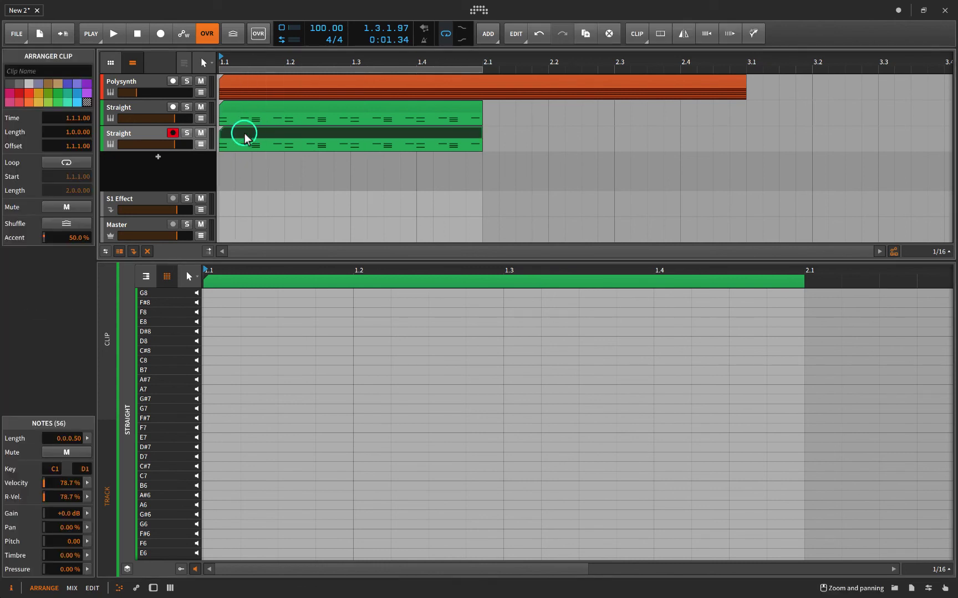
click(143, 276)
click(166, 276)
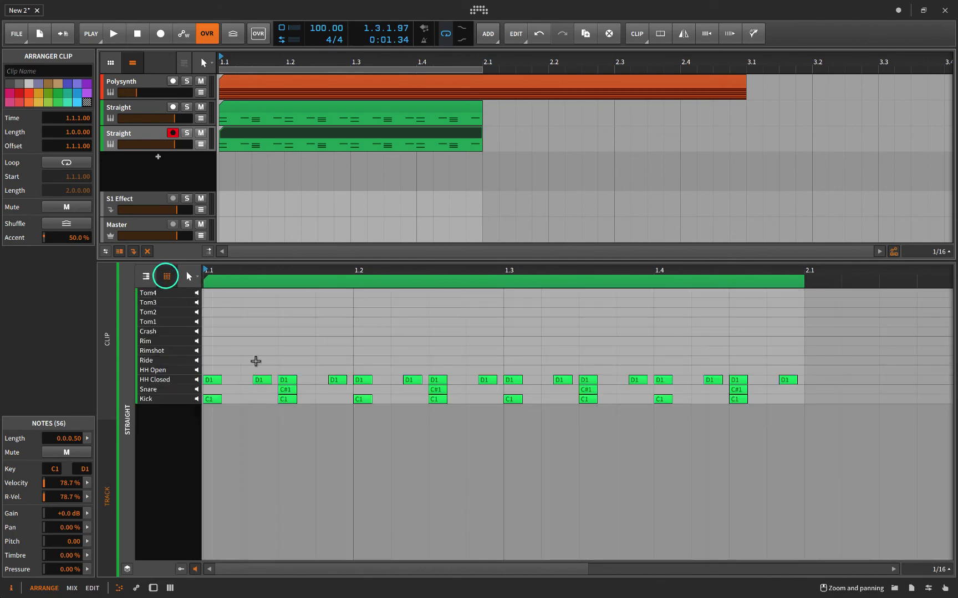
Shift the first seven off-beat closed hi-hat notes of the duplicate Straight clip earlier so the first starts at 1.1.1.62, and play the result
double_click(261, 381)
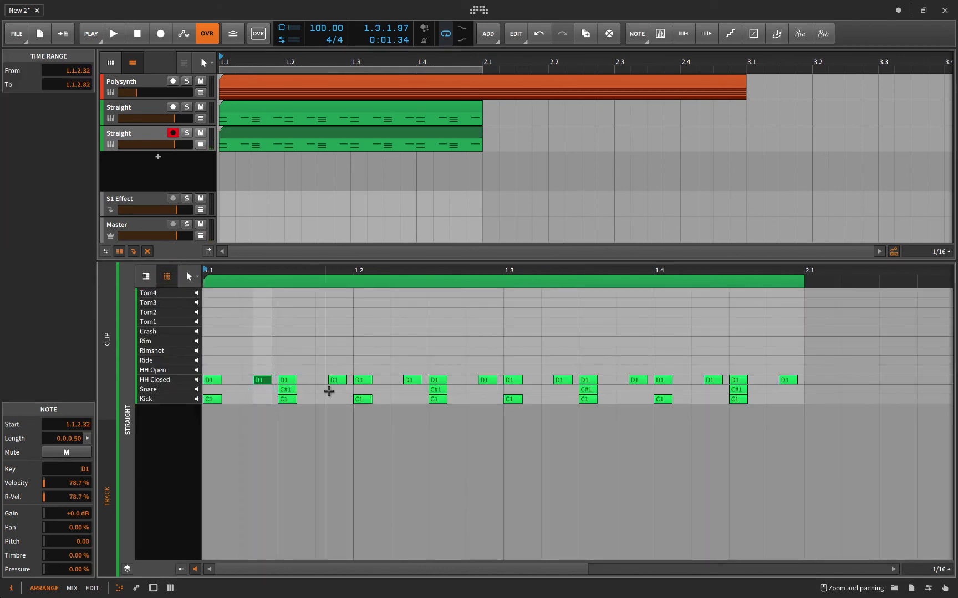
shift+click(410, 380)
shift+click(335, 381)
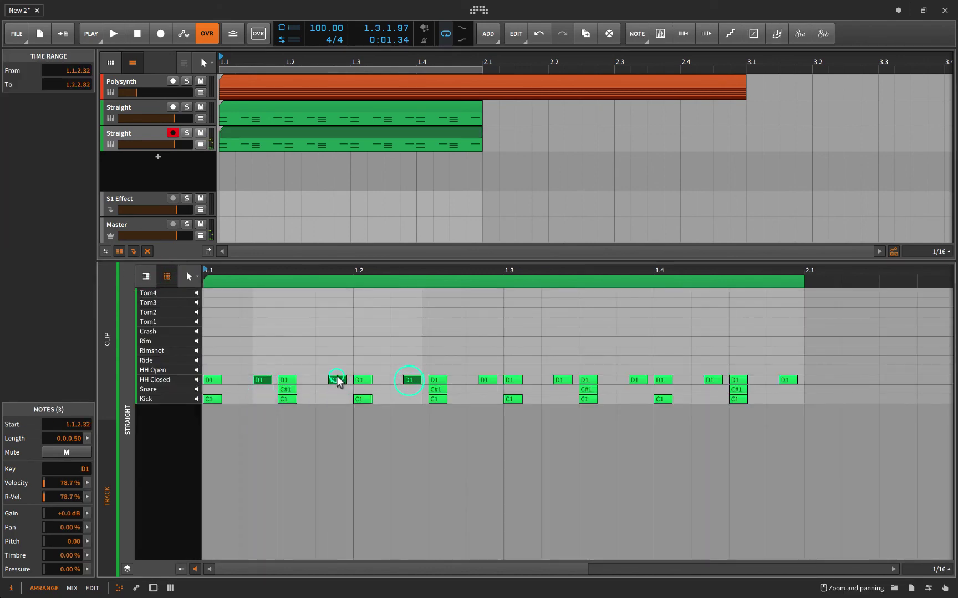
shift+click(486, 380)
shift+click(562, 380)
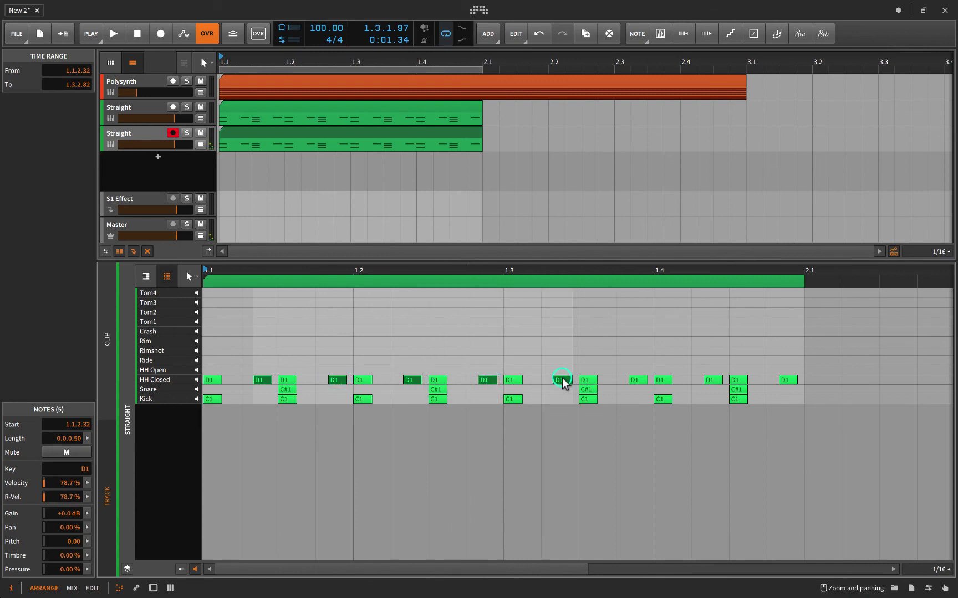
shift+click(637, 380)
shift+click(713, 380)
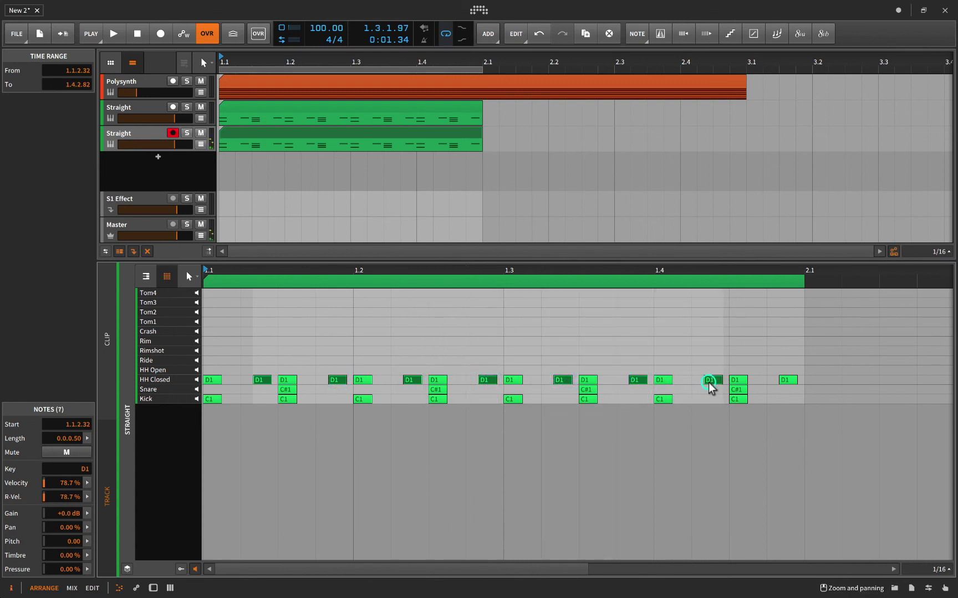
shift+click(785, 380)
scroll(259, 379, up, 5)
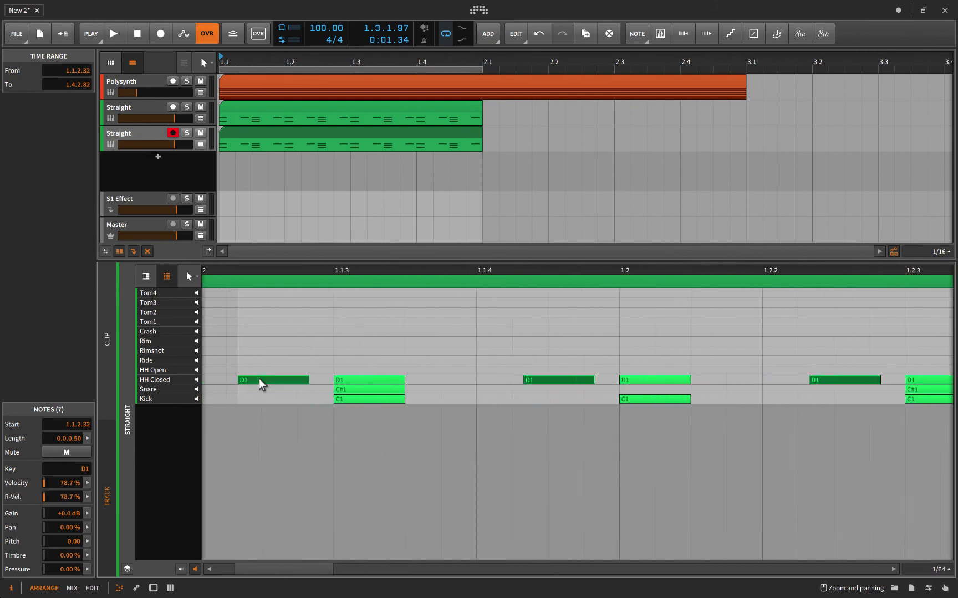
scroll(266, 381, left, 1)
drag(435, 380, 304, 382)
key(space)
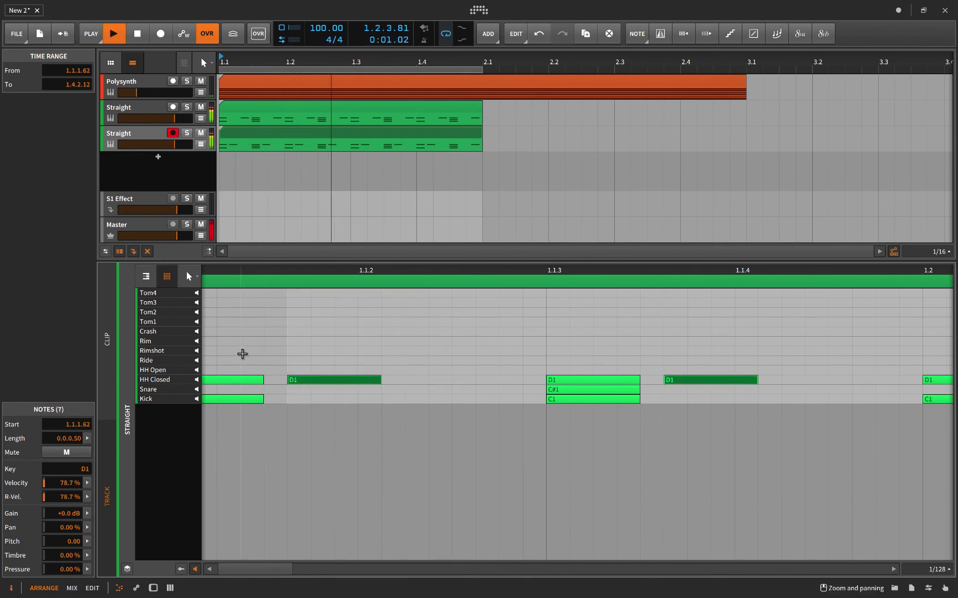
Play the original Straight track soloed, take it out of solo, and give the arranger more height
key(space)
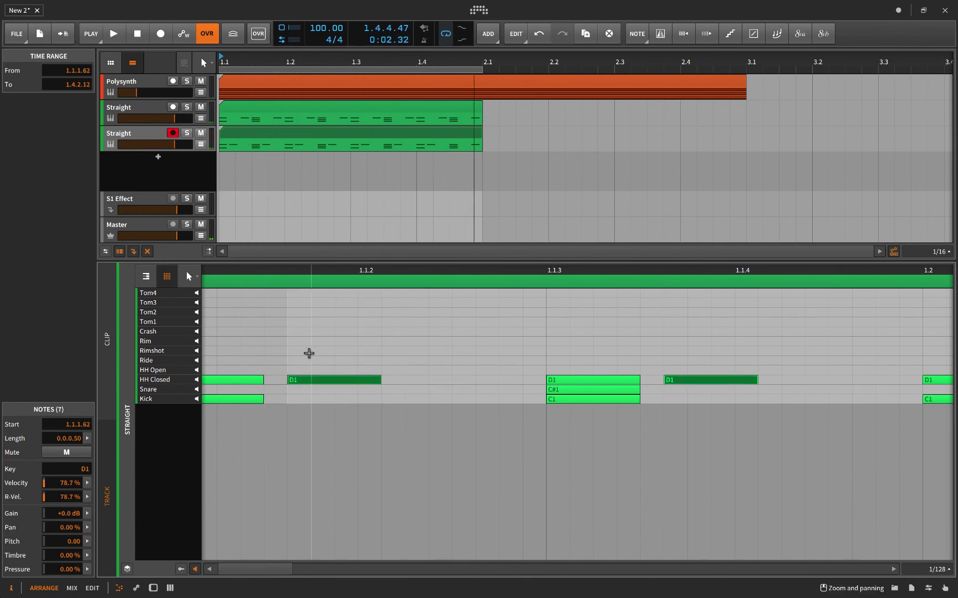
click(186, 107)
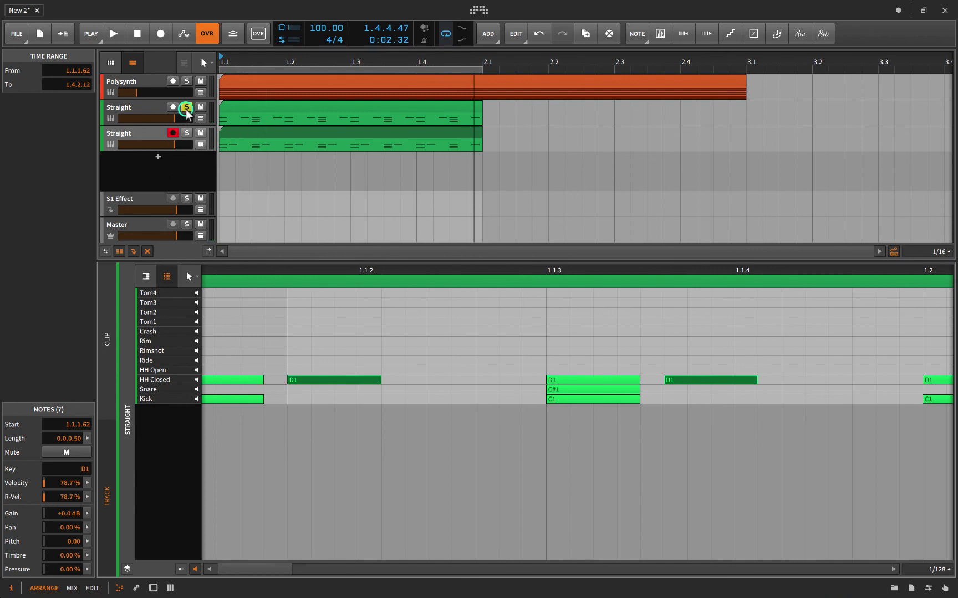
key(space)
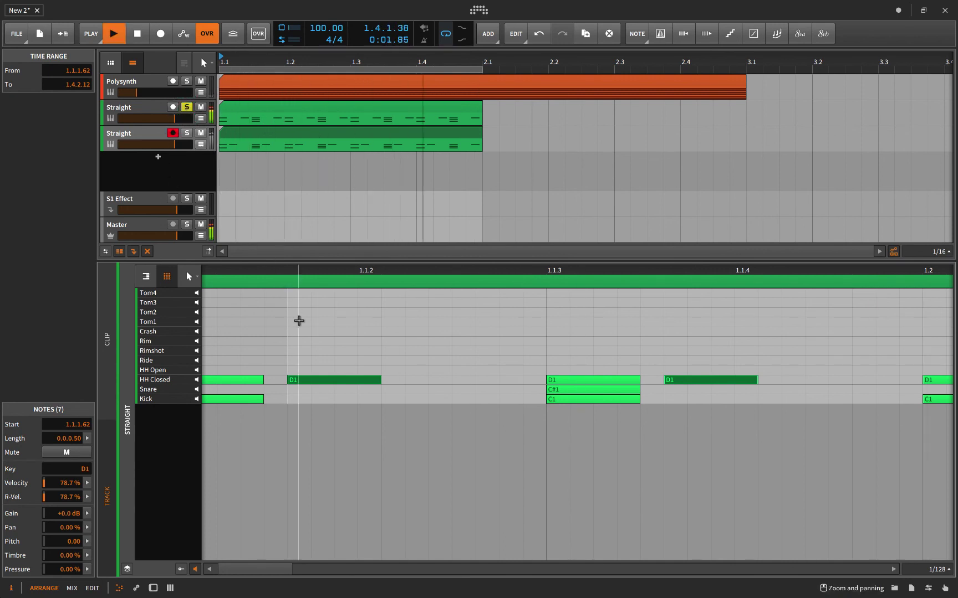
key(z)
key(space)
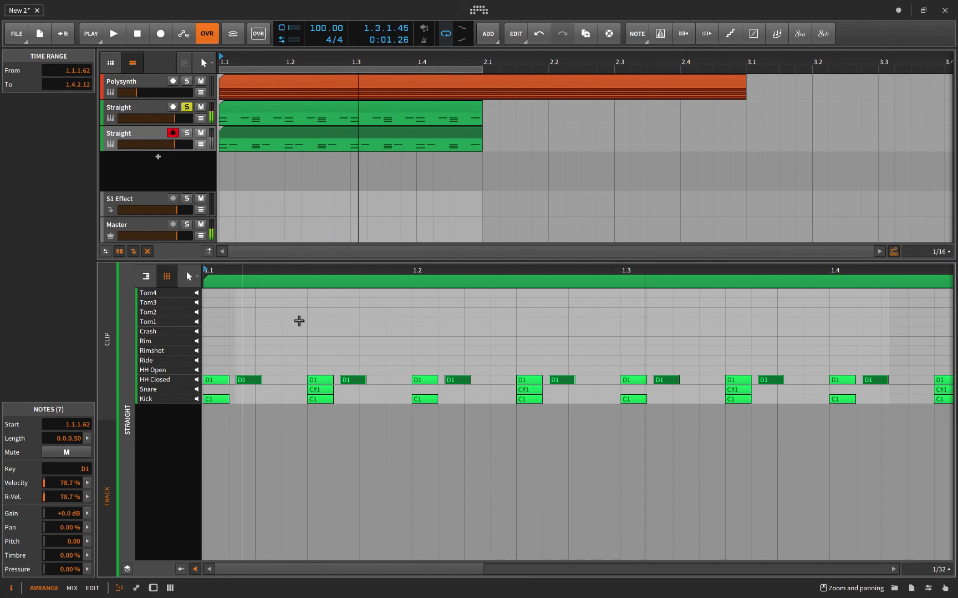
click(258, 353)
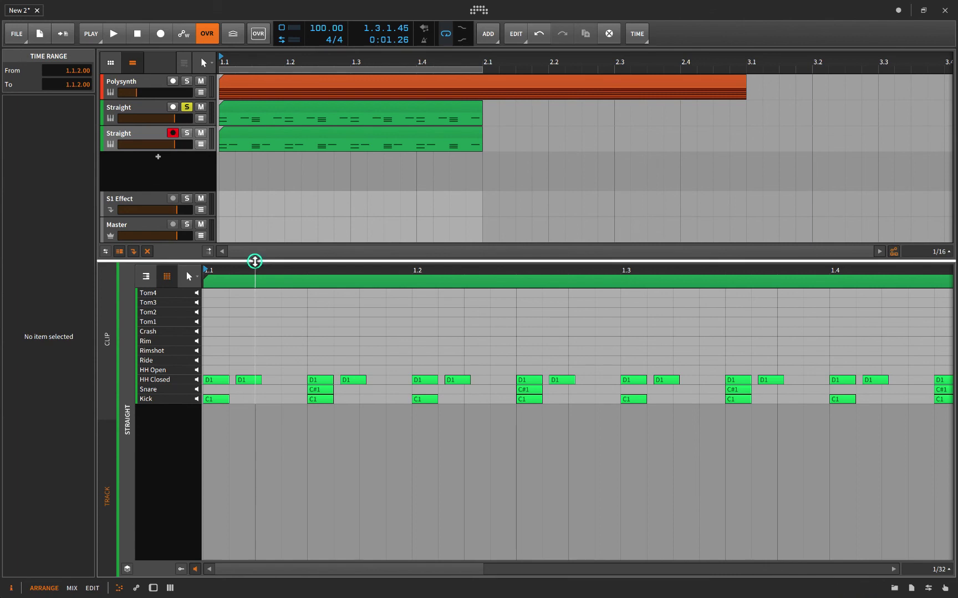
drag(254, 260, 266, 416)
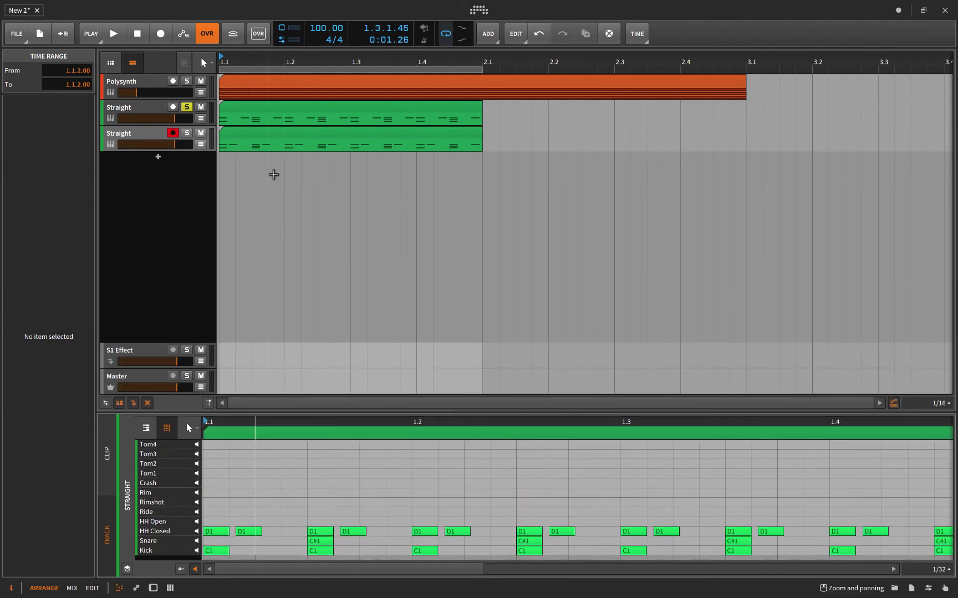
click(187, 108)
Show the Polysynth track's device chain, select its clip, and look through the note effects available before the Arpeggiator without inserting one
click(142, 80)
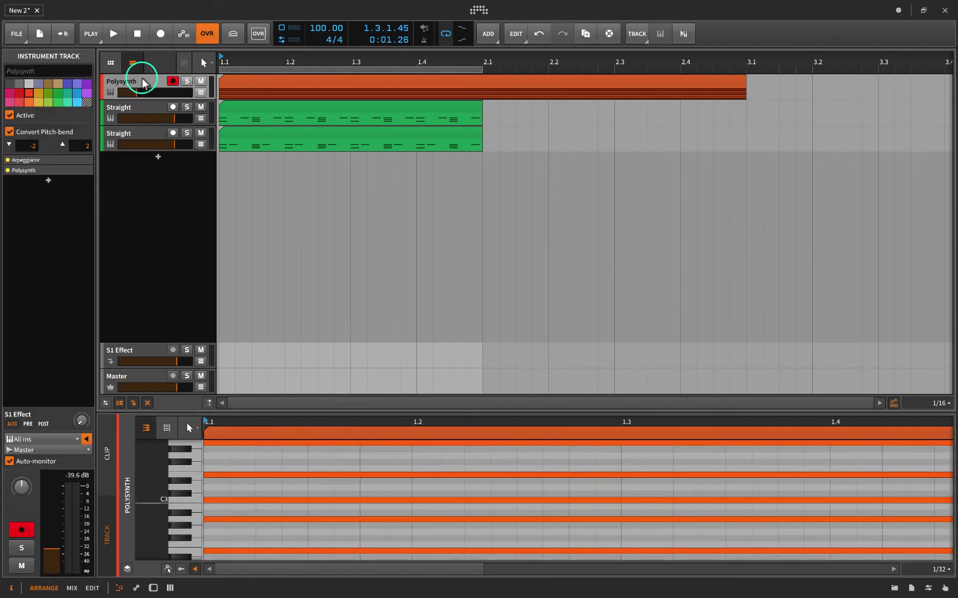
click(142, 79)
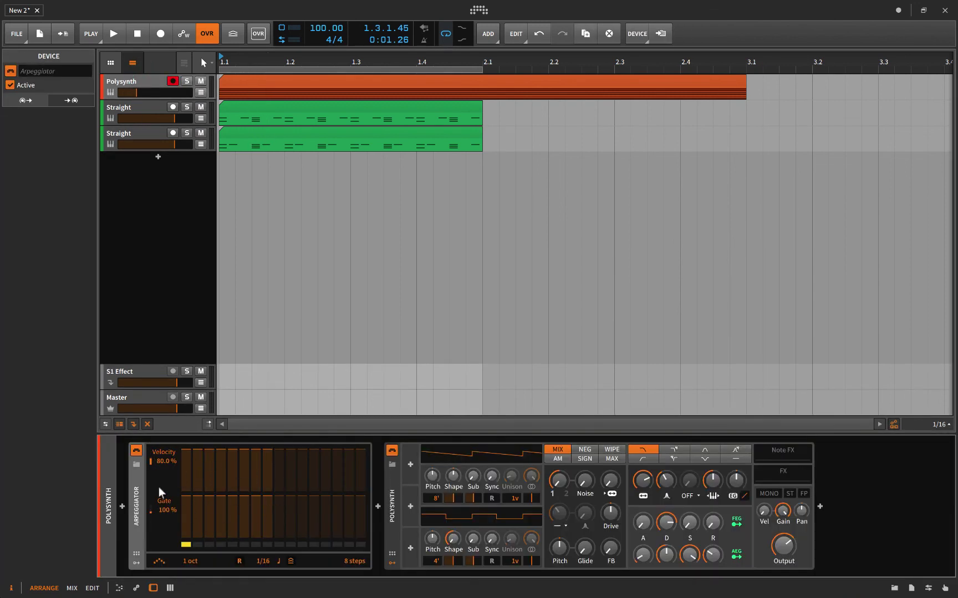
click(250, 79)
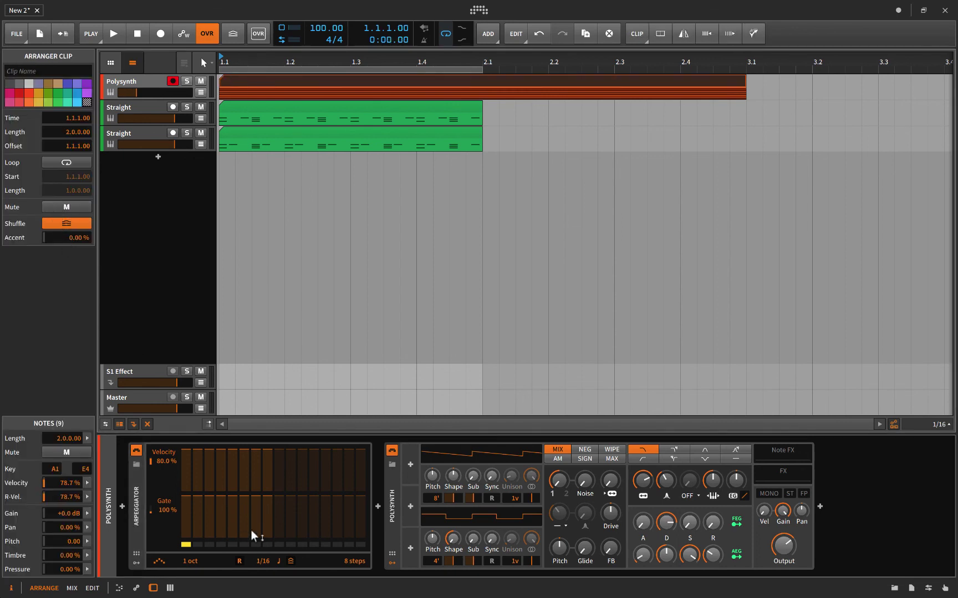
click(122, 504)
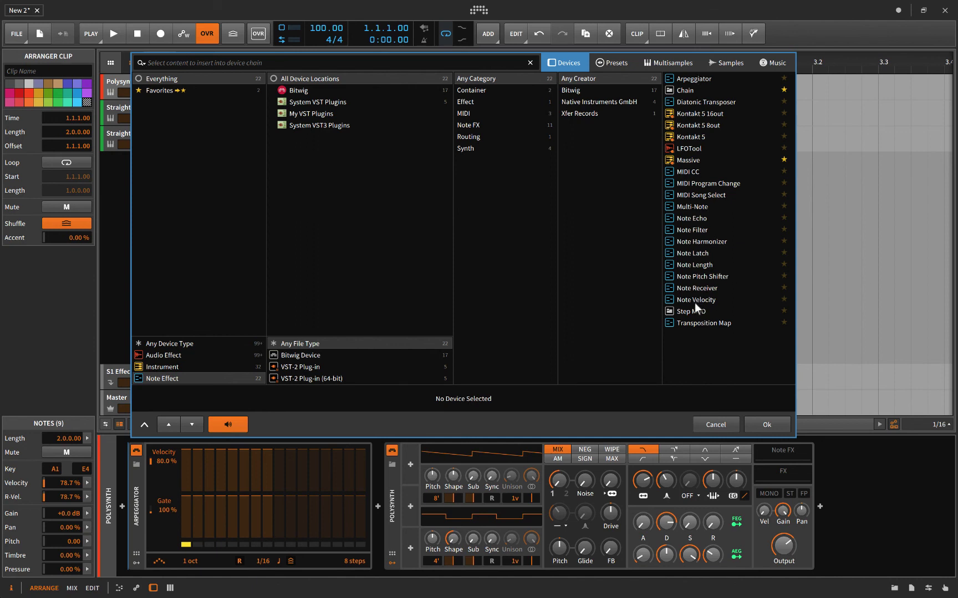
click(719, 425)
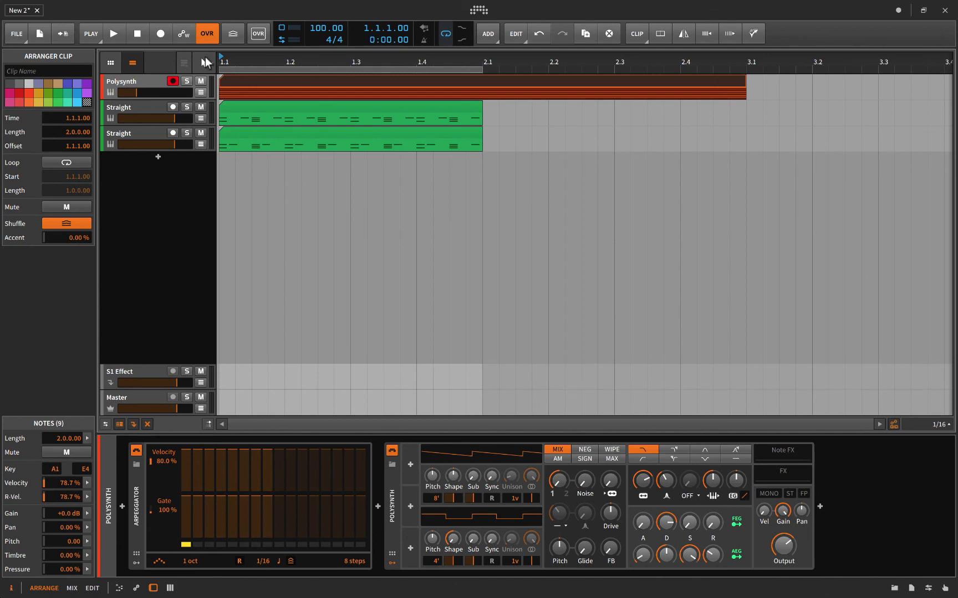
Turn on the global groove, solo the Polysynth track, and play it with the Arpeggiator bypassed and re-enabled
click(232, 35)
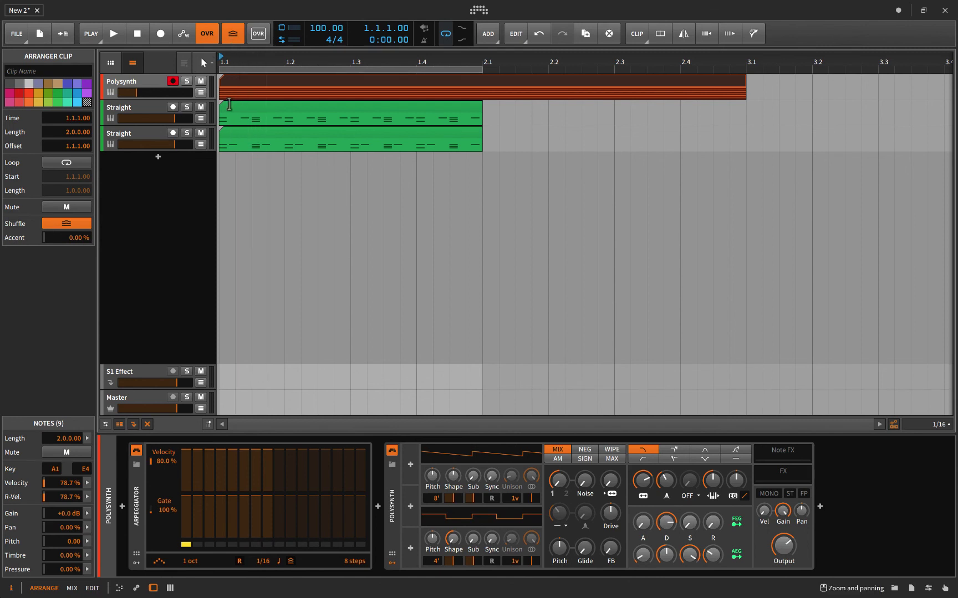
click(187, 81)
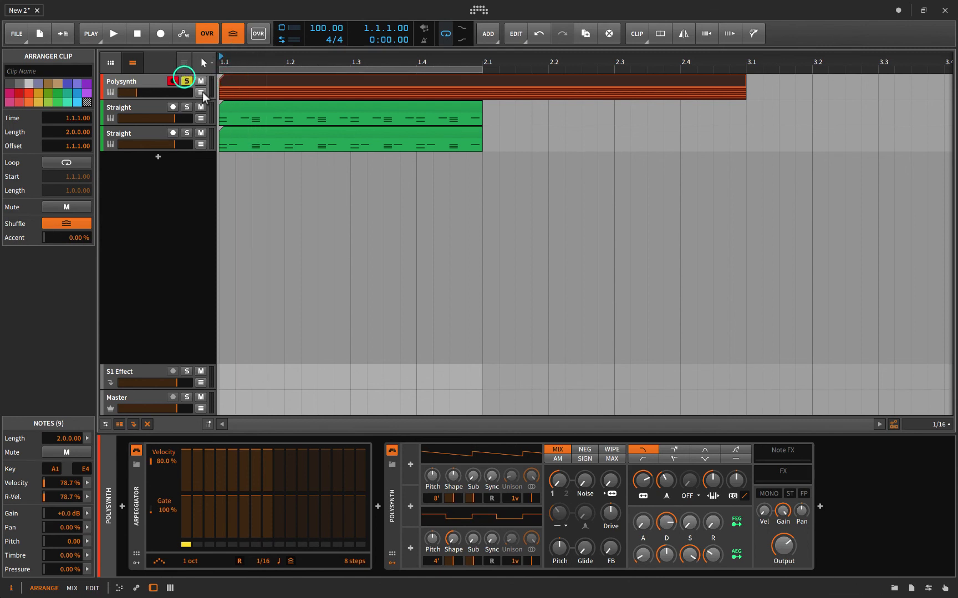
key(space)
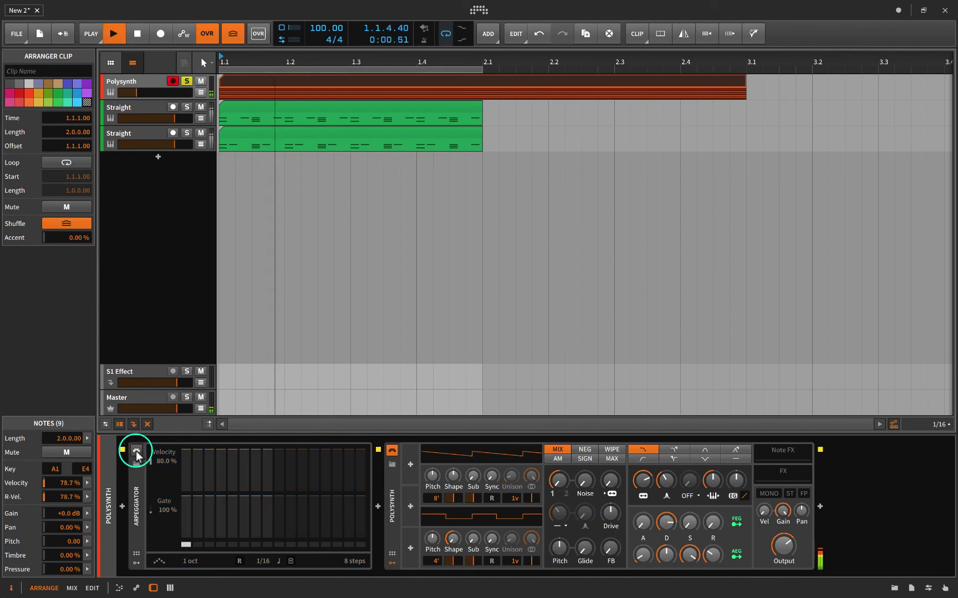
click(136, 450)
key(space)
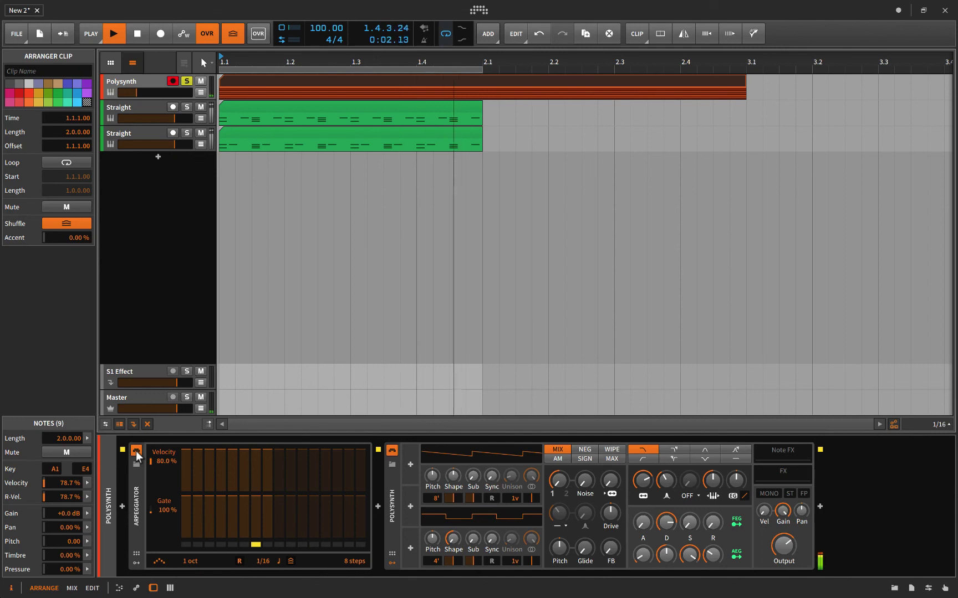
key(space)
Open the Polysynth clip in the note editor and adjust the editor's height to show its sustained notes
double_click(257, 81)
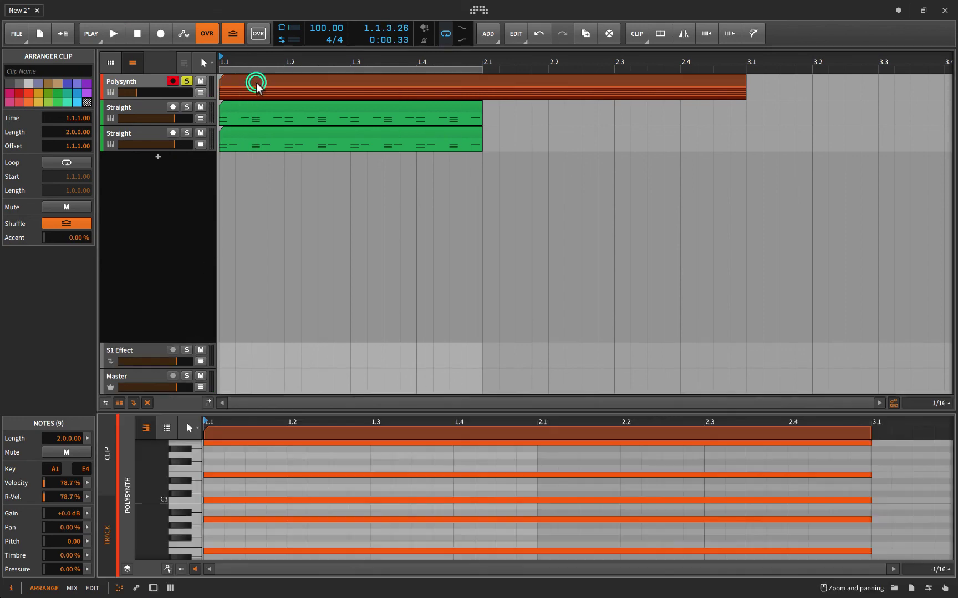
double_click(282, 412)
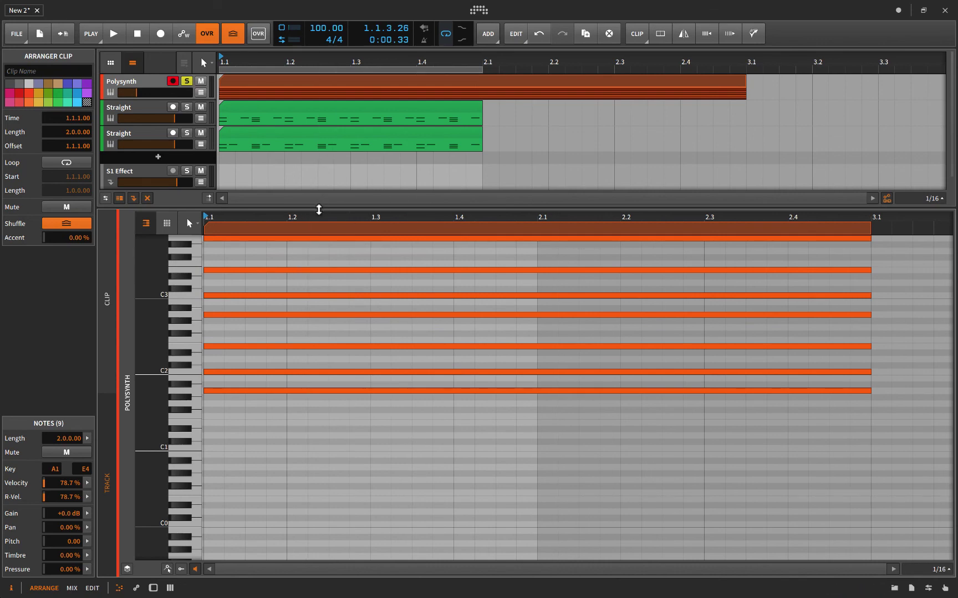
drag(320, 206, 320, 323)
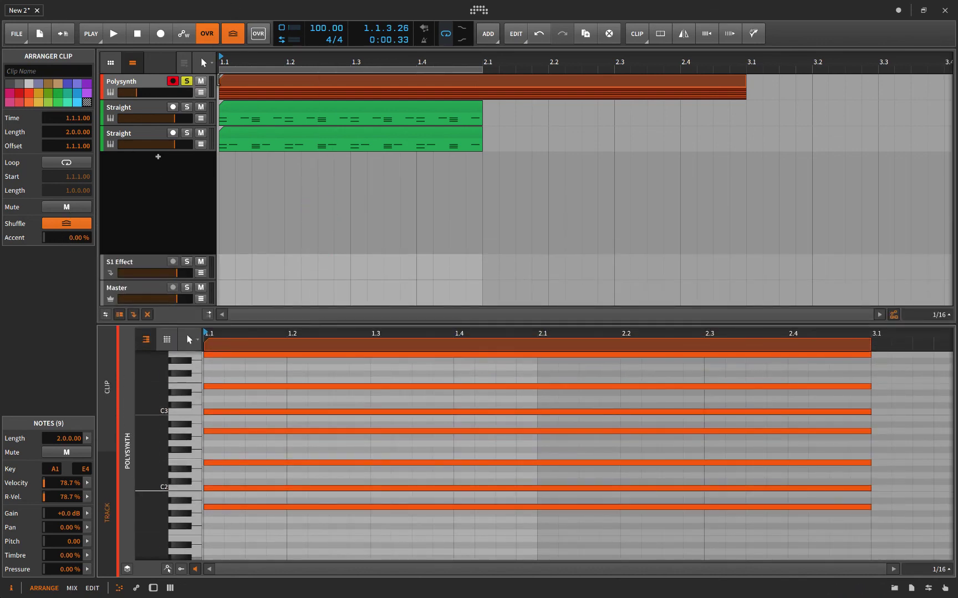
Show the Polysynth track's devices again and play the arpeggio while switching the clip's Shuffle off and back on
click(136, 83)
click(136, 83)
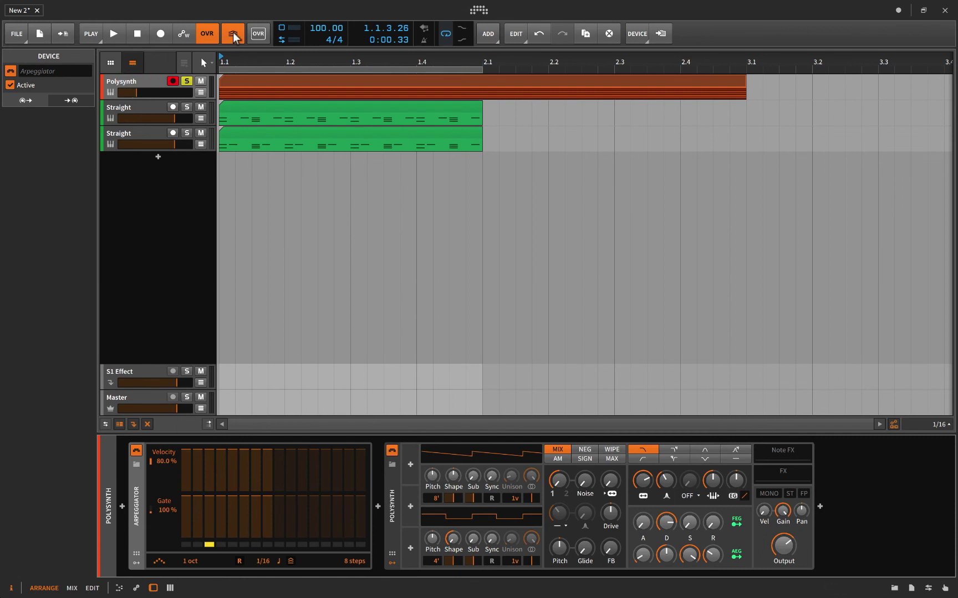
key(space)
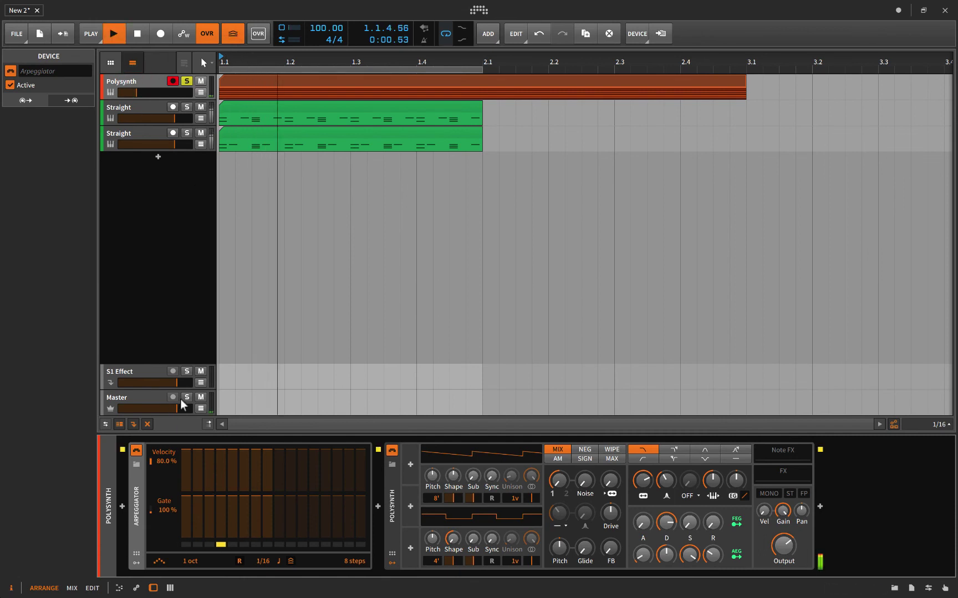
click(236, 79)
click(67, 224)
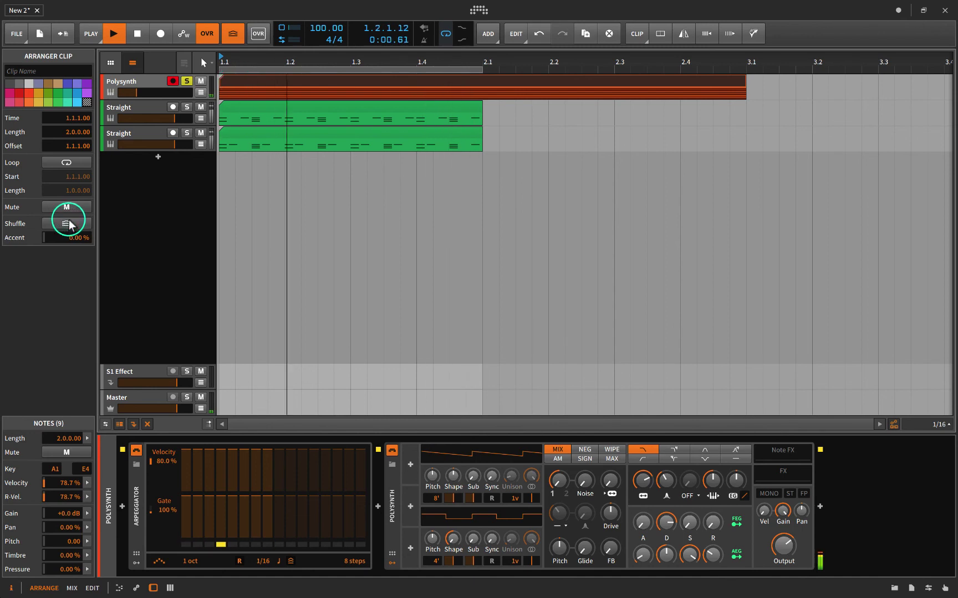
click(70, 223)
key(space)
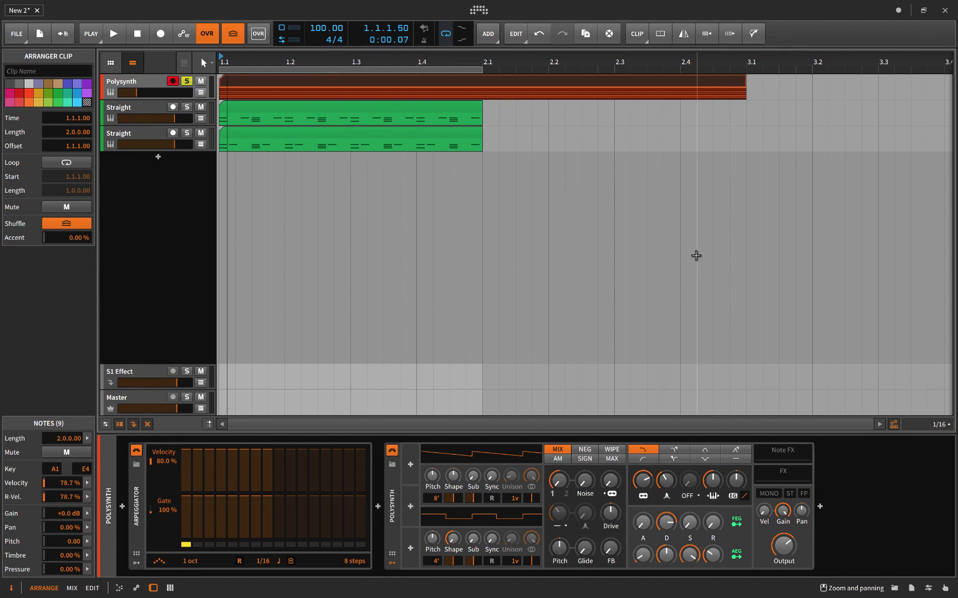
Search the clip library for "plz" and add the Plz Subscribe clip at 1.1 on a new track below the Straight tracks
key(b)
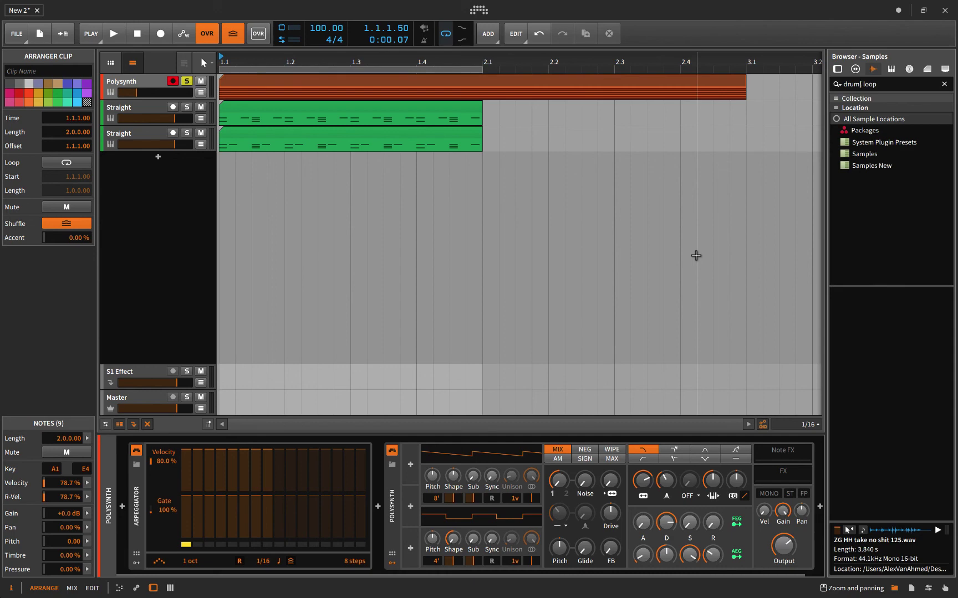
click(926, 68)
text(plz)
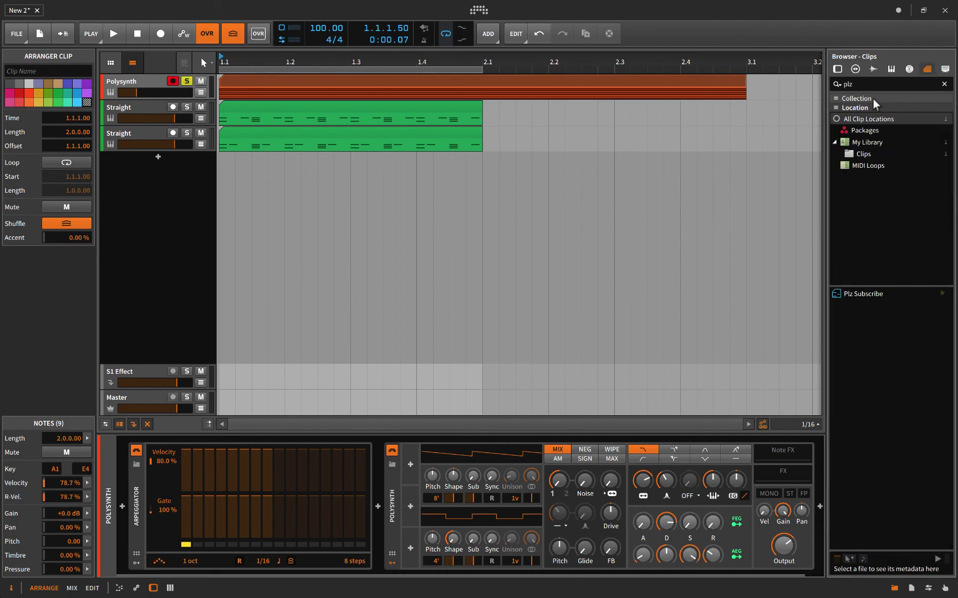
drag(861, 296, 255, 165)
Solo the Clean Organ track instead of Polysynth, and play its Plz Subscribe clip with its notes shown in the note editor
click(187, 160)
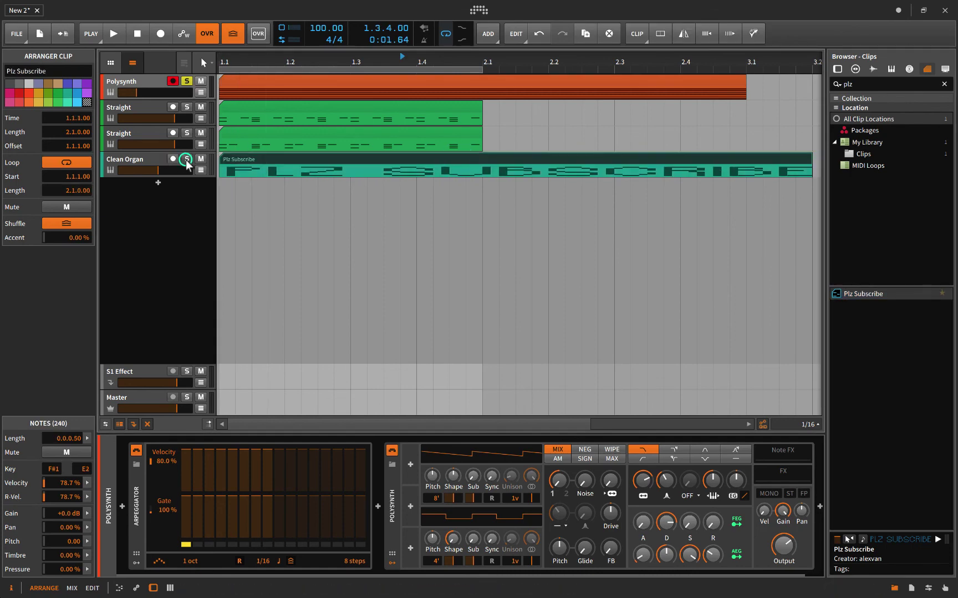
click(185, 79)
click(237, 159)
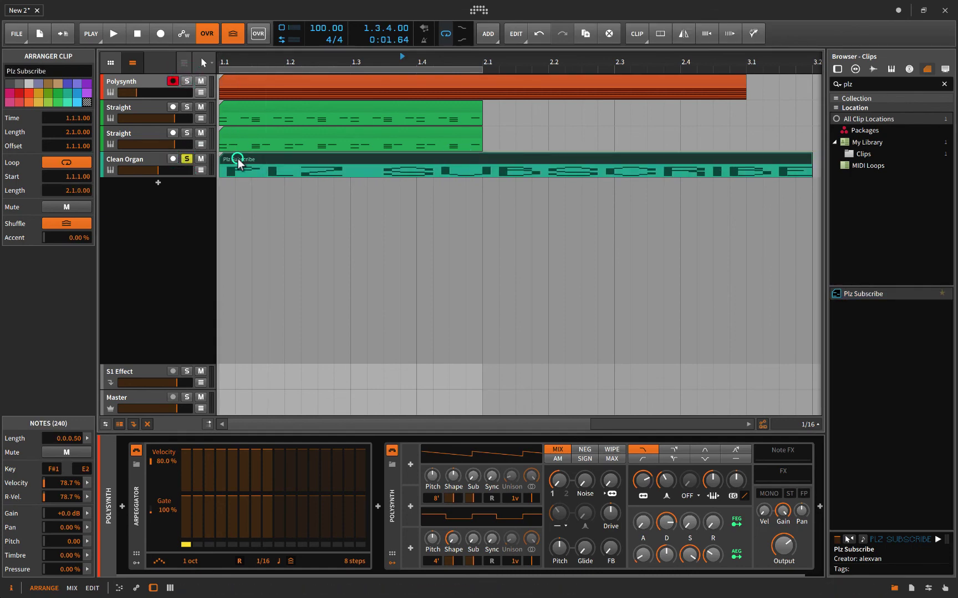
key(space)
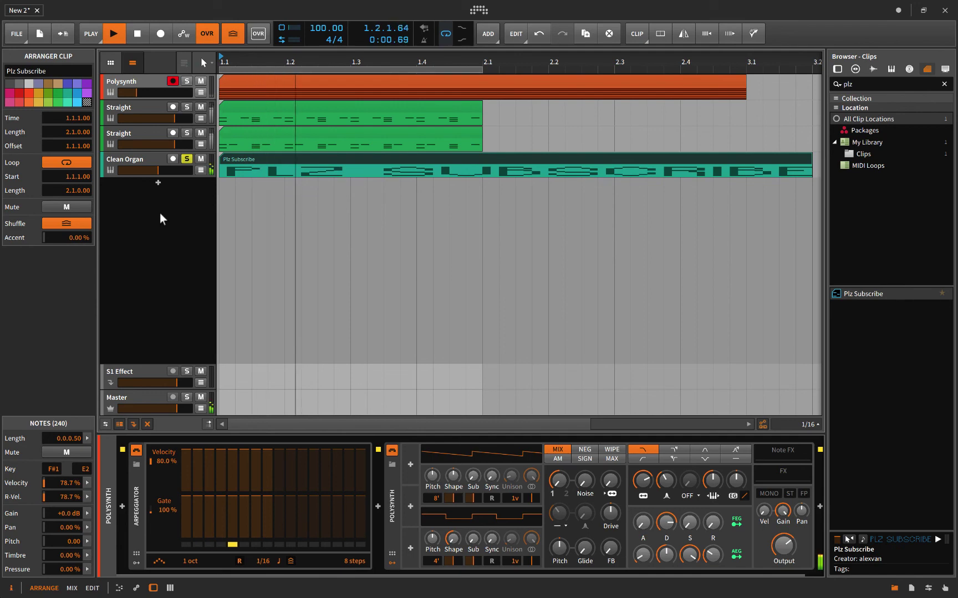
double_click(270, 162)
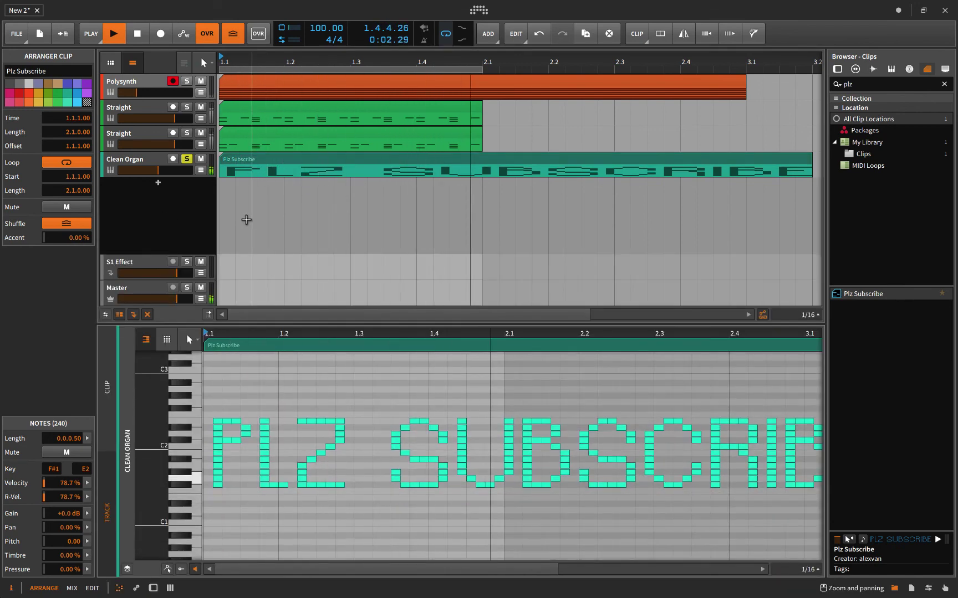
key(space)
Quantize all notes of the Plz Subscribe clip to the editor grid with a raised Shuffle amount and a Start Amount of 100 %
click(257, 386)
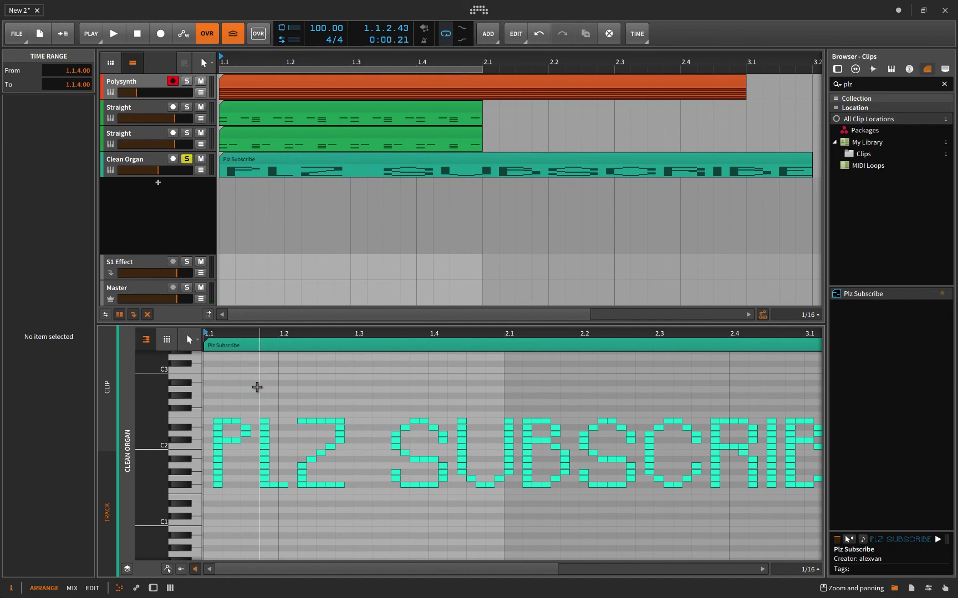
key(ctrl+a)
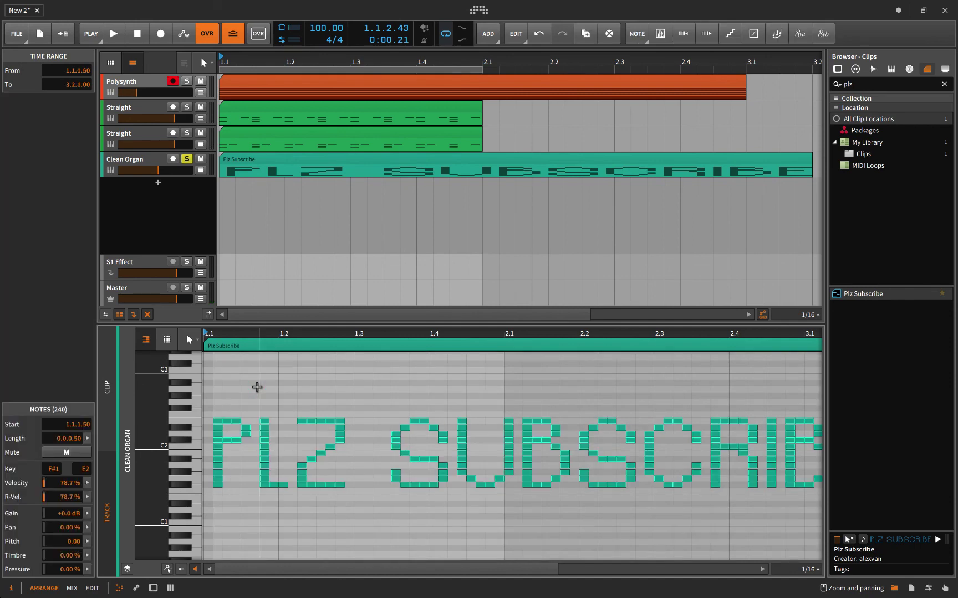
key(q)
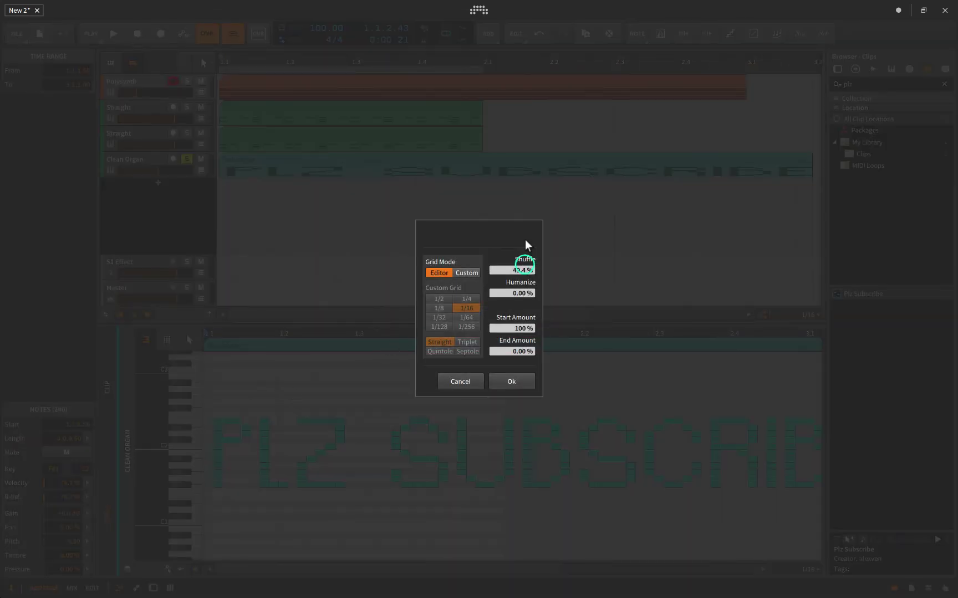
drag(524, 241, 515, 272)
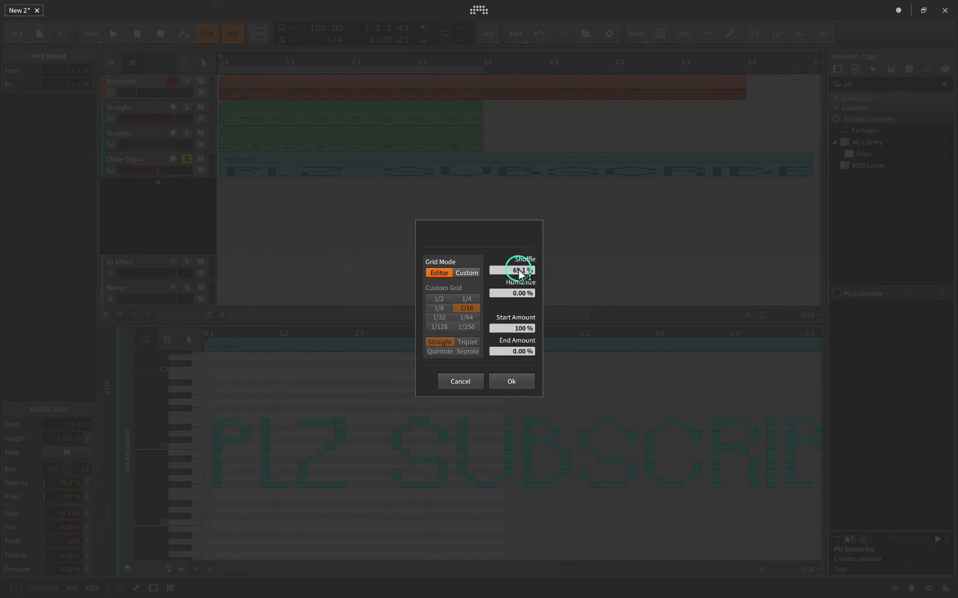
click(511, 382)
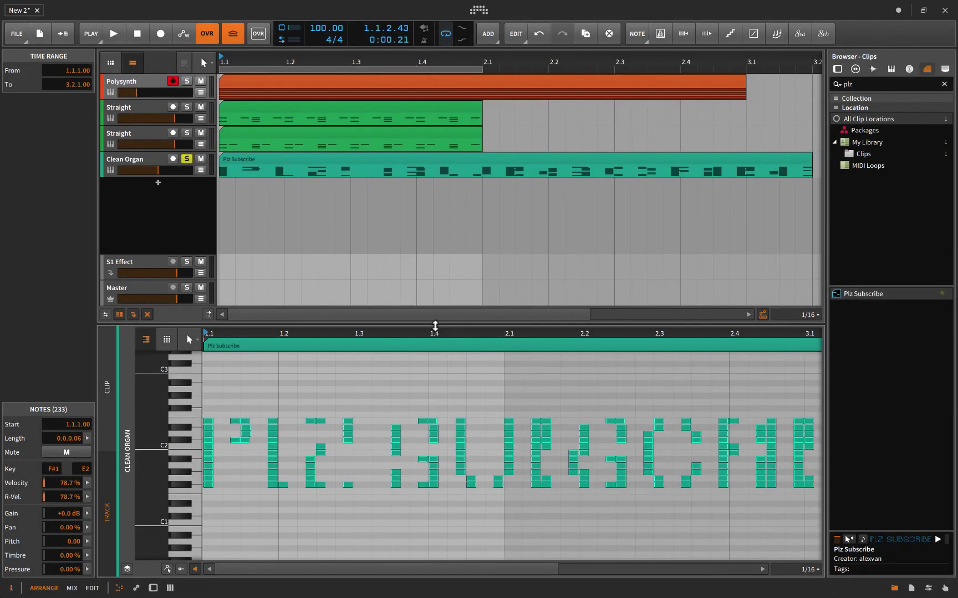
Play the quantized Plz Subscribe clip, undo its quantization, and shrink the note editor
drag(435, 325, 434, 267)
key(space)
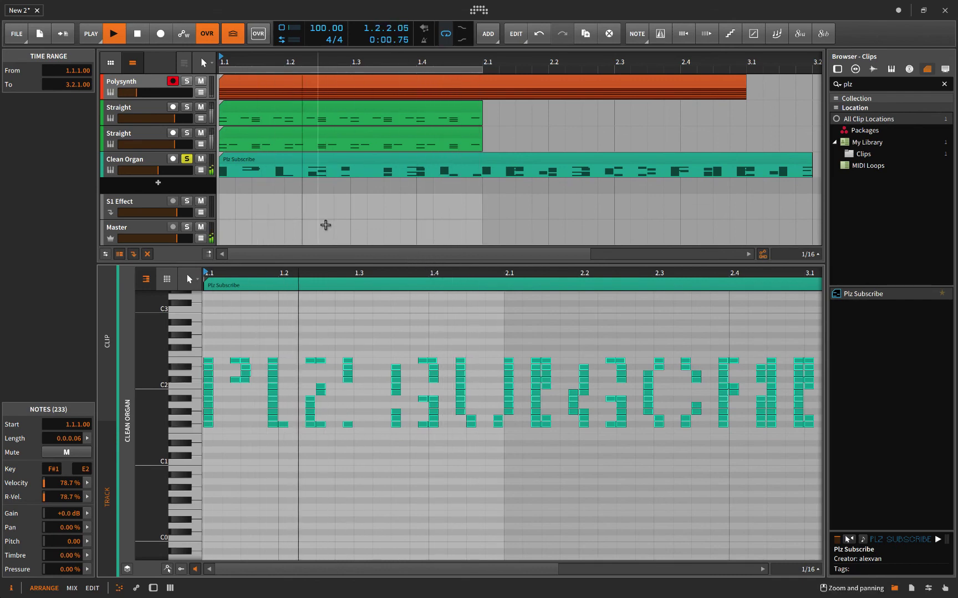
key(space)
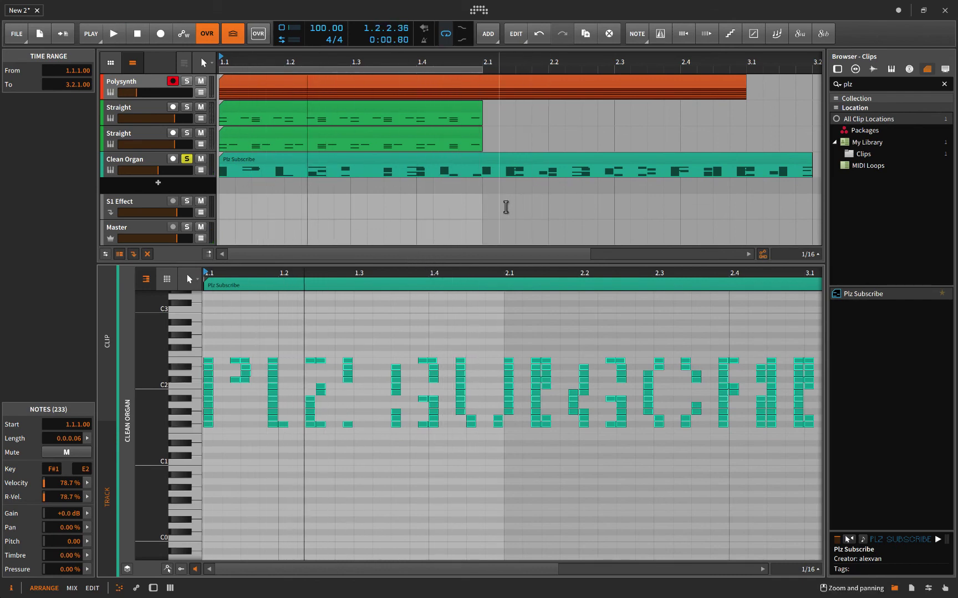
key(ctrl+z)
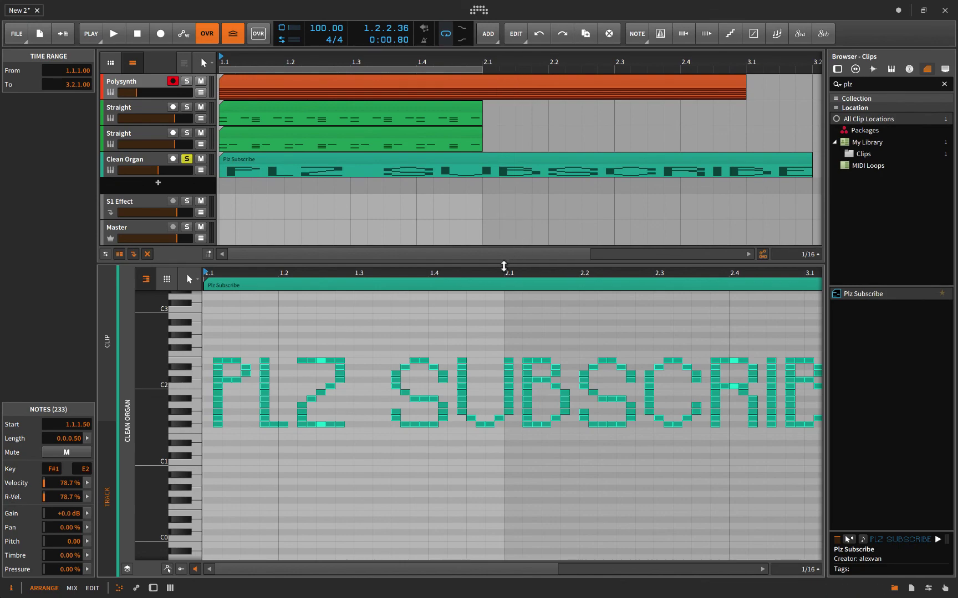
drag(504, 263, 505, 410)
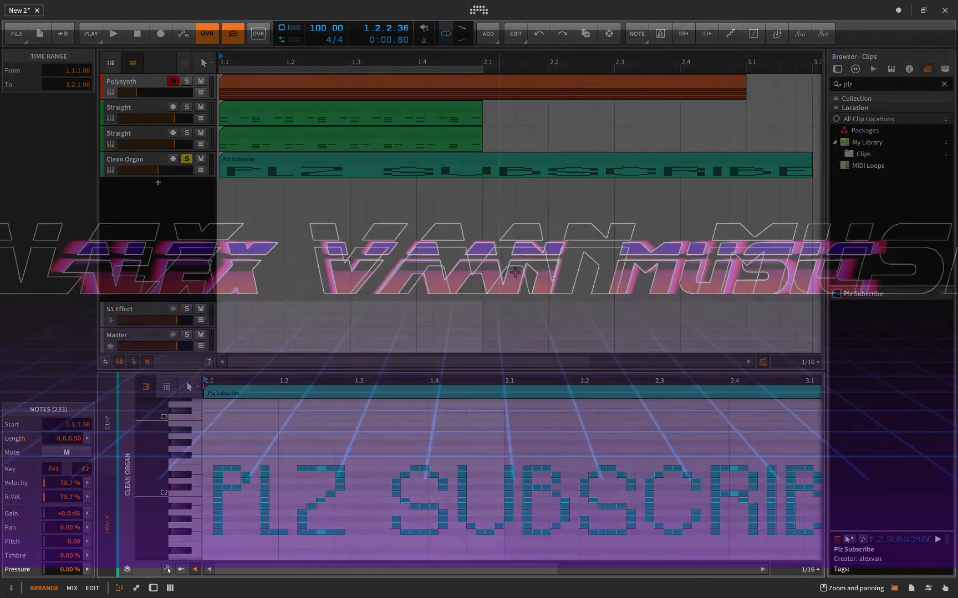